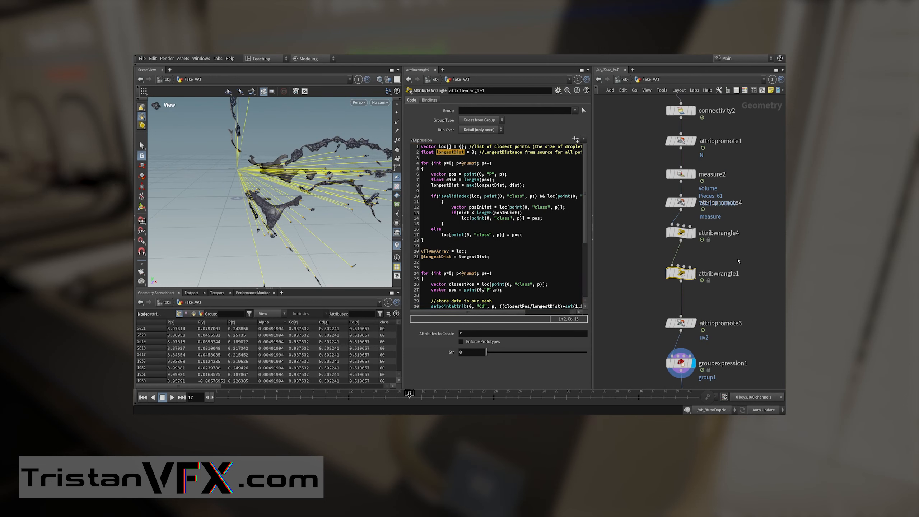
Review the attribute wrangle code and the FLIP solver's droplet and velocity transfer settings in Houdini.
{"action": "double_click", "coordinate": [445, 185]}
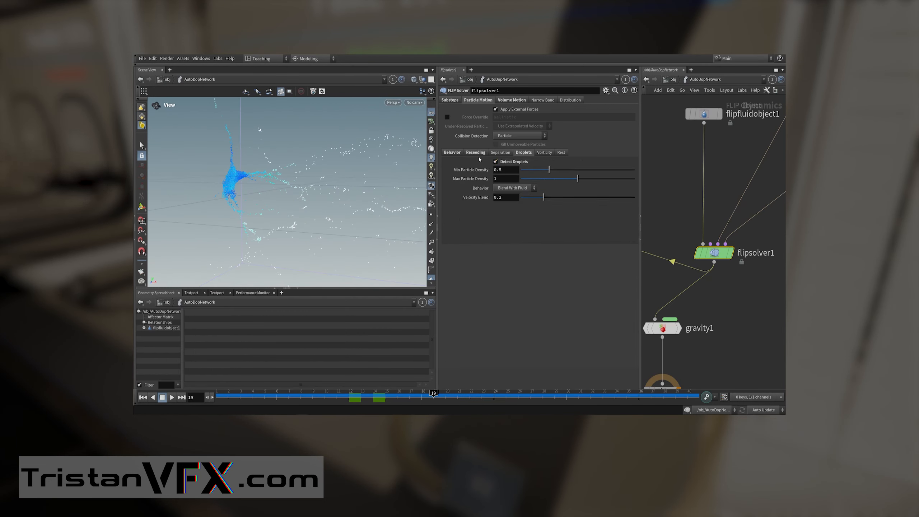
{"action": "left_click", "coordinate": [523, 152]}
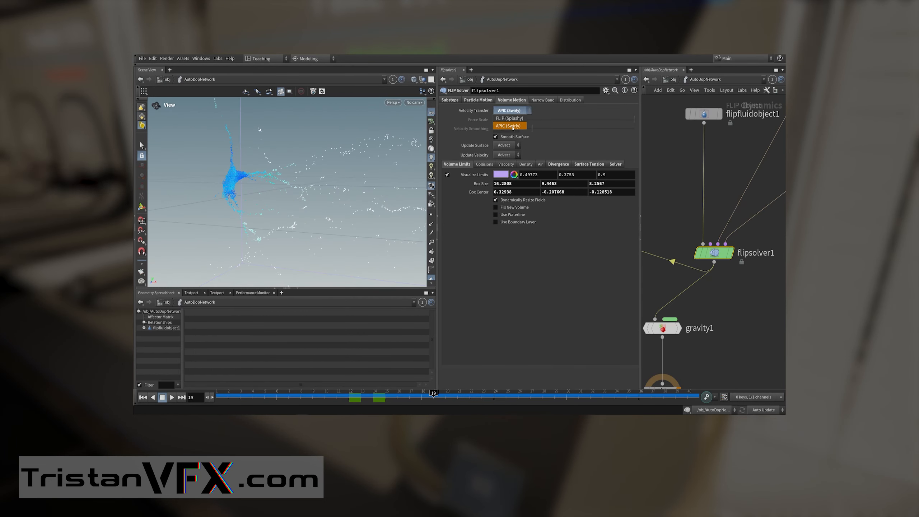
{"action": "key", "text": "Right"}
{"action": "key", "text": "Right"}
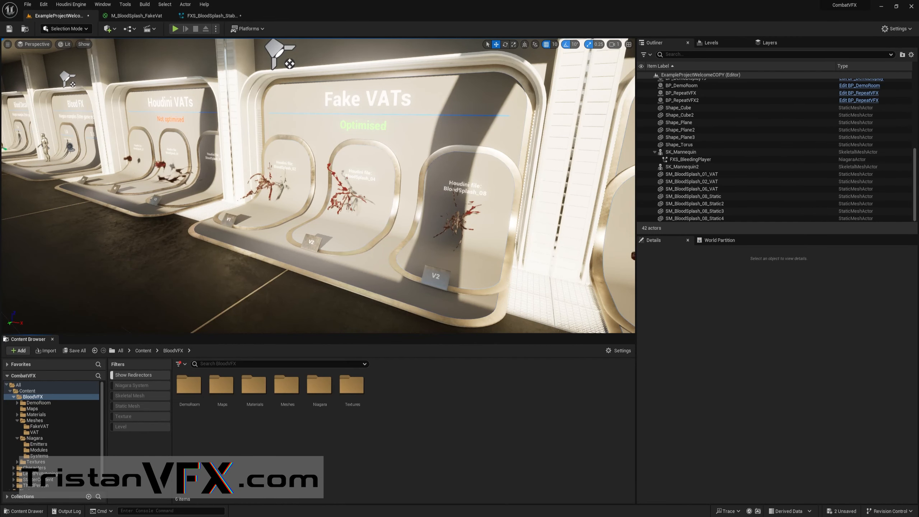
Start importing SM_BloodSplash_08_Static.fbx from Houdini's export/BloodSplash_08/geo folder into the BloodVFX content folder.
{"action": "left_click_drag", "start_coordinate": [0, 103], "coordinate": [435, 129]}
{"action": "left_click", "coordinate": [293, 153]}
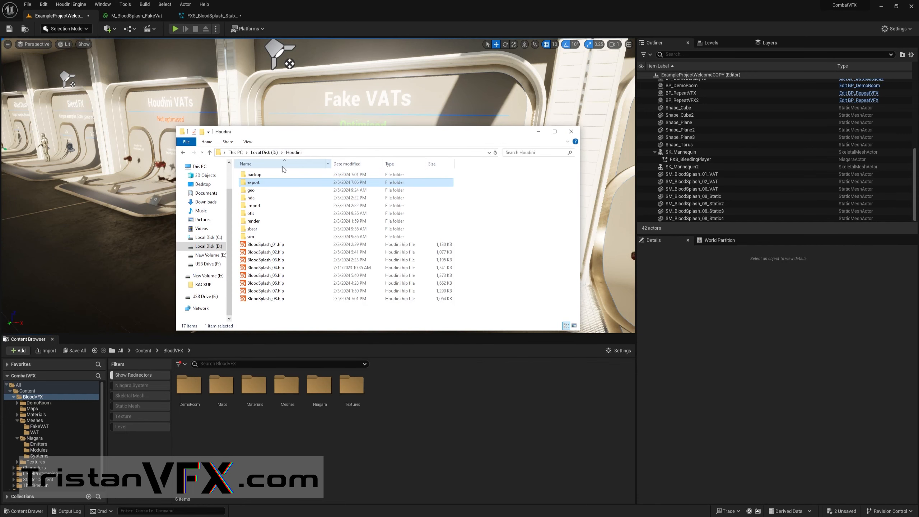
{"action": "double_click", "coordinate": [266, 183]}
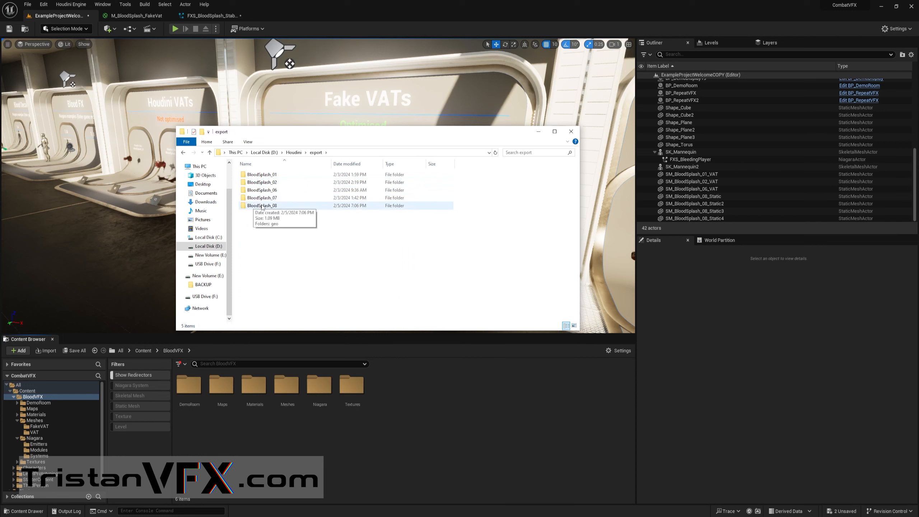
{"action": "double_click", "coordinate": [263, 206]}
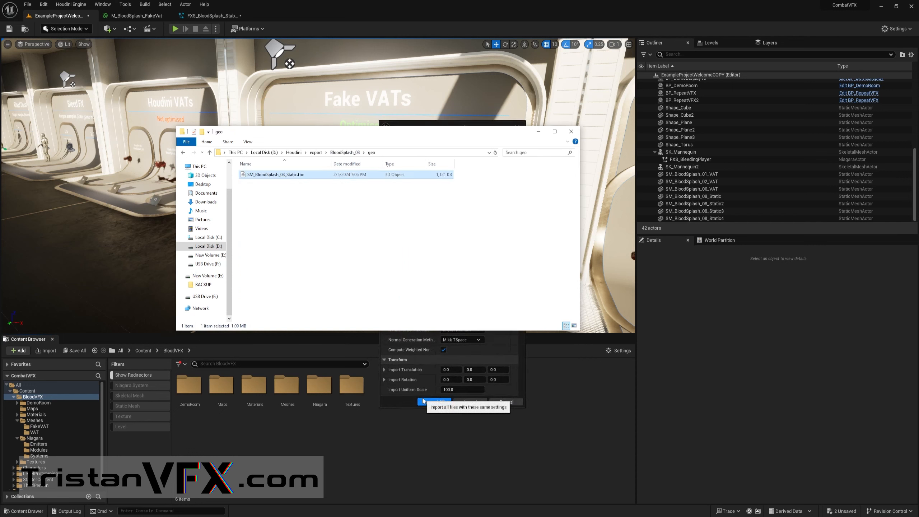
{"action": "left_click", "coordinate": [402, 399]}
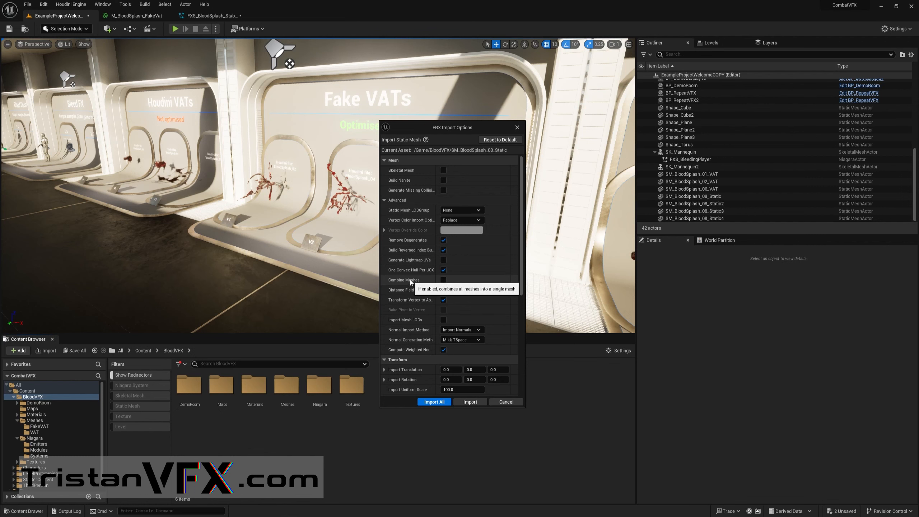
Review the mesh, transform, miscellaneous and material options for the FBX import, and cancel the import.
{"action": "scroll", "coordinate": [409, 282], "scroll_direction": "down", "scroll_amount": 4}
{"action": "scroll", "coordinate": [411, 279], "scroll_direction": "down", "scroll_amount": 3}
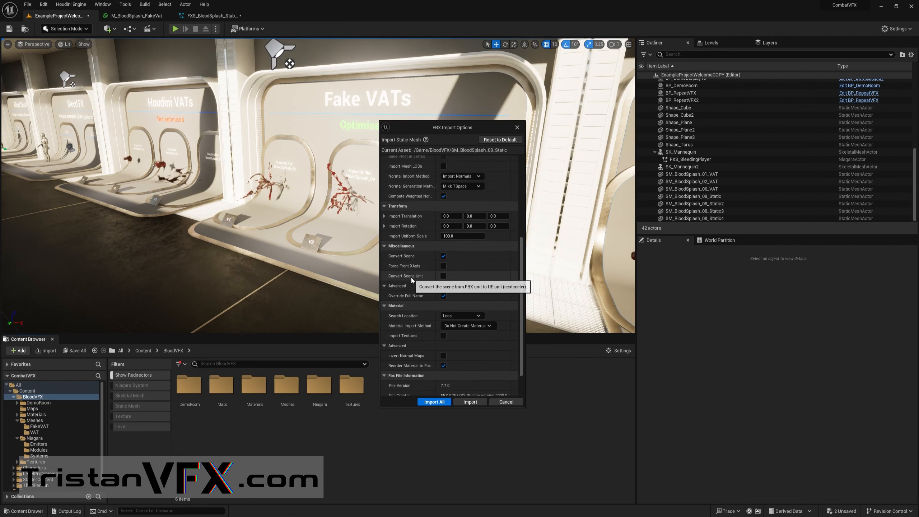
{"action": "scroll", "coordinate": [418, 285], "scroll_direction": "down", "scroll_amount": 2}
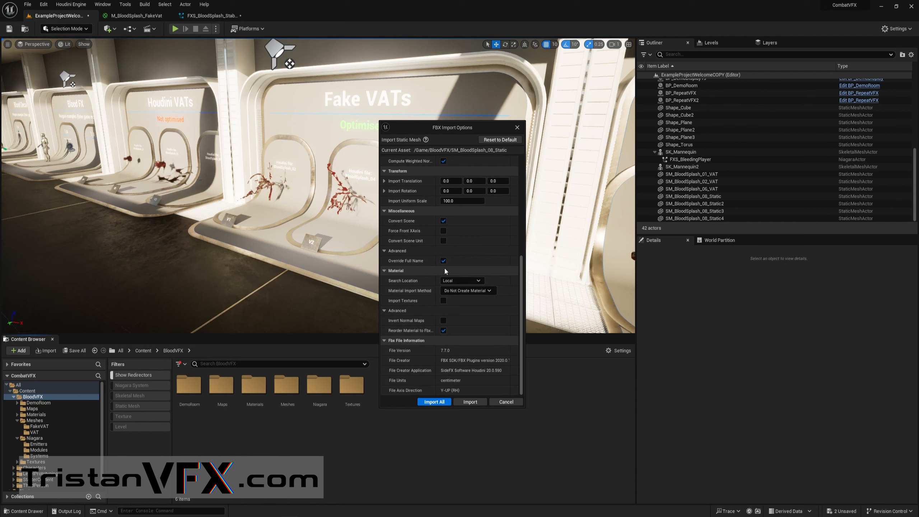
{"action": "scroll", "coordinate": [446, 268], "scroll_direction": "up", "scroll_amount": 3}
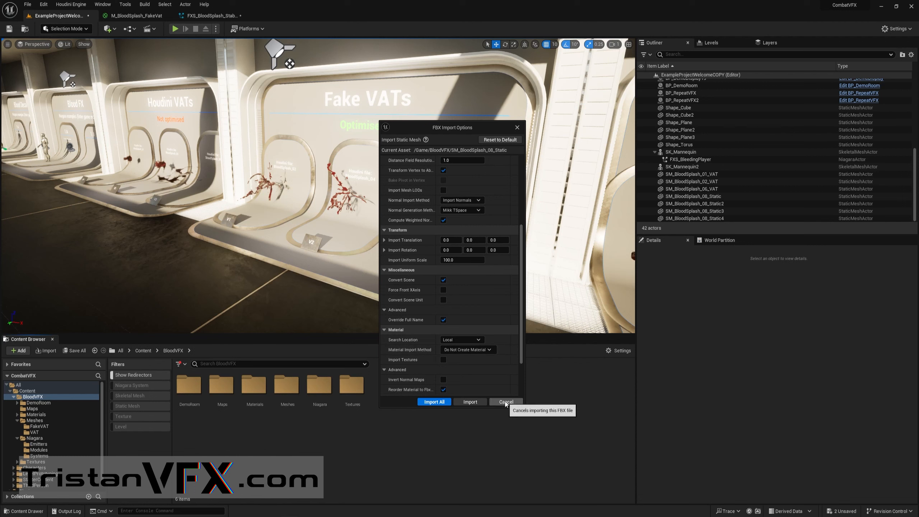
{"action": "left_click", "coordinate": [505, 401]}
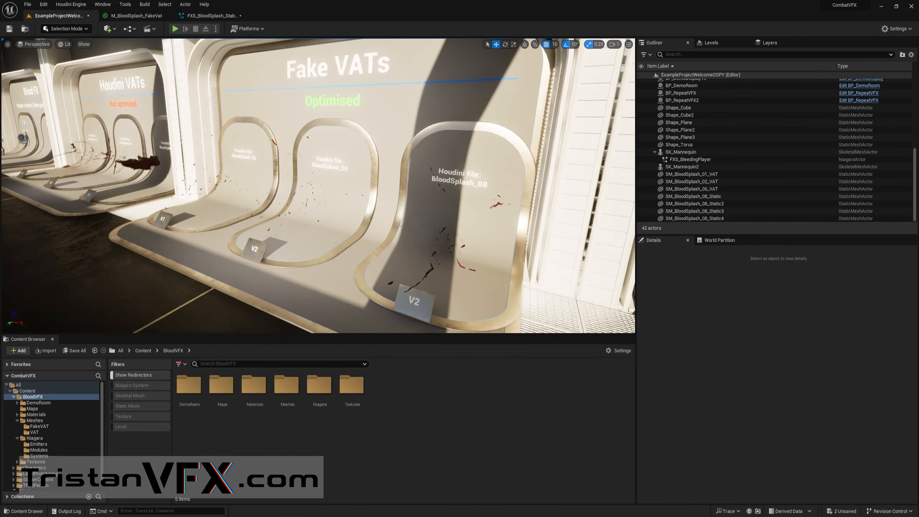
Select the SM_BloodSplash_08_Static actor in the Fake VATs display and locate its static mesh among the project assets.
{"action": "left_click", "coordinate": [445, 221]}
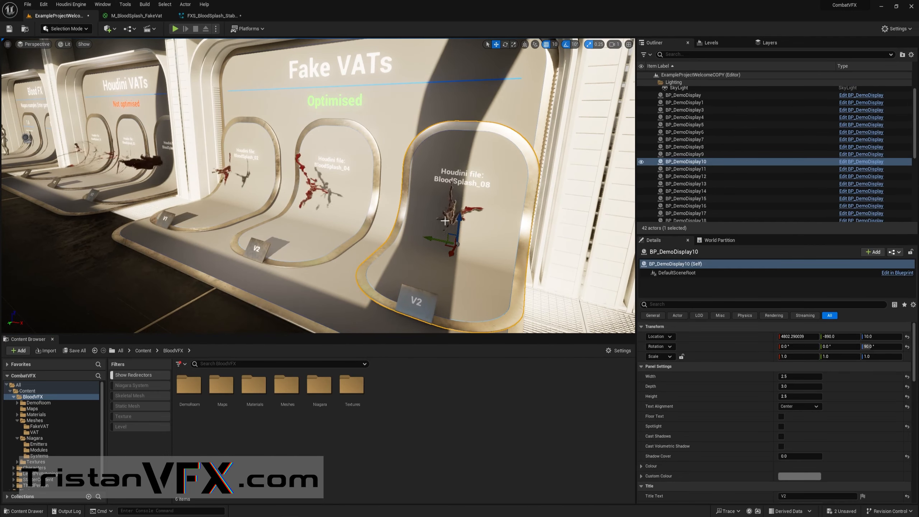
{"action": "left_click", "coordinate": [446, 220]}
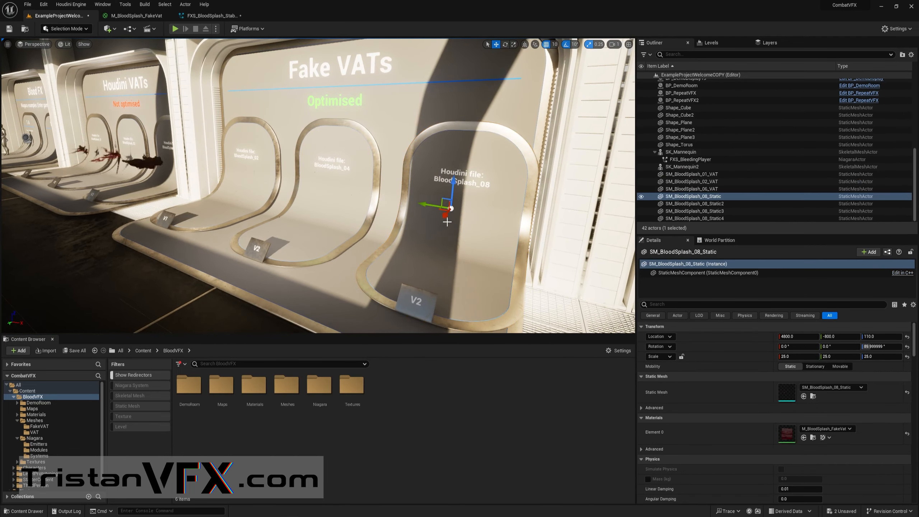
{"action": "left_click", "coordinate": [813, 396]}
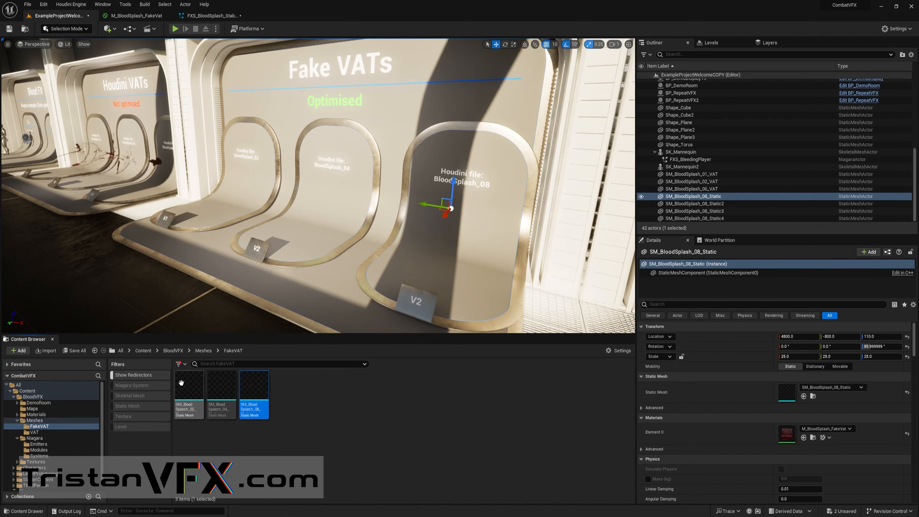
Open the M_BloodSplash_FakeVat material and preview it on the BloodSplash_04 static mesh from the FakeVAT folder.
{"action": "left_click", "coordinate": [222, 385]}
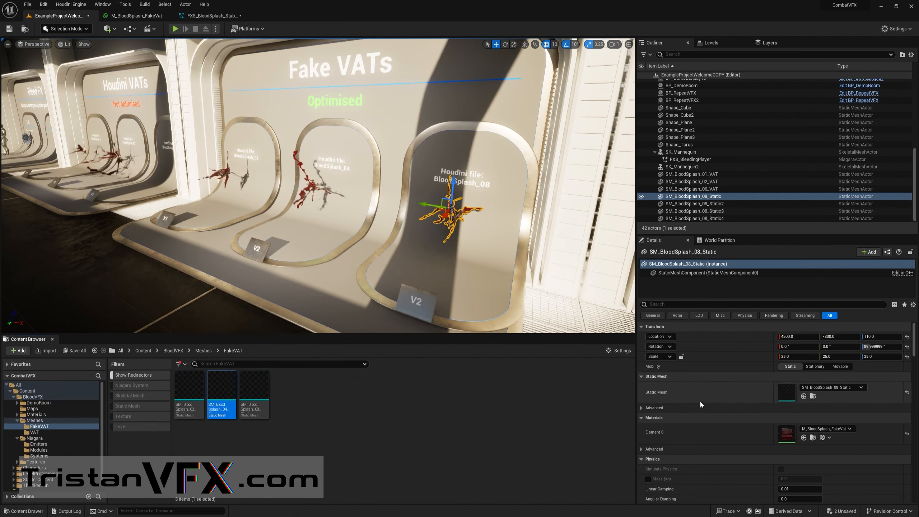
{"action": "double_click", "coordinate": [788, 435]}
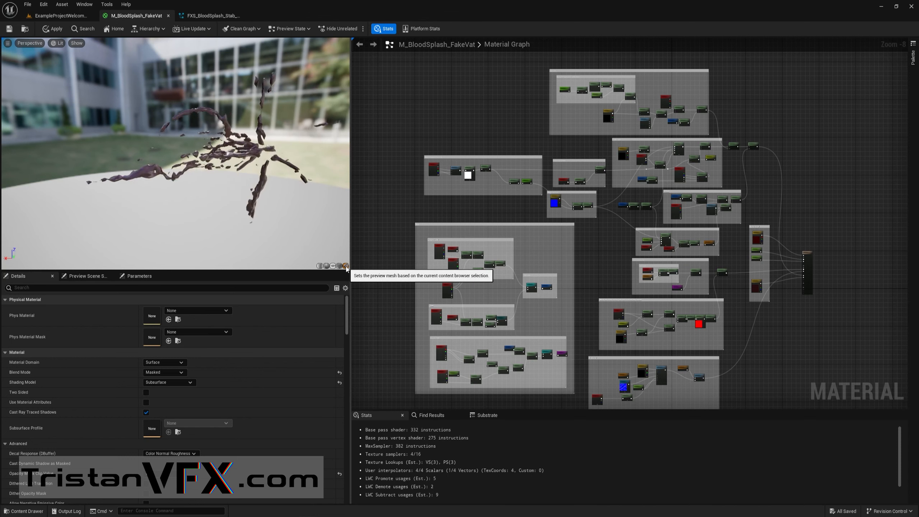
{"action": "left_click_drag", "start_coordinate": [232, 188], "coordinate": [214, 201]}
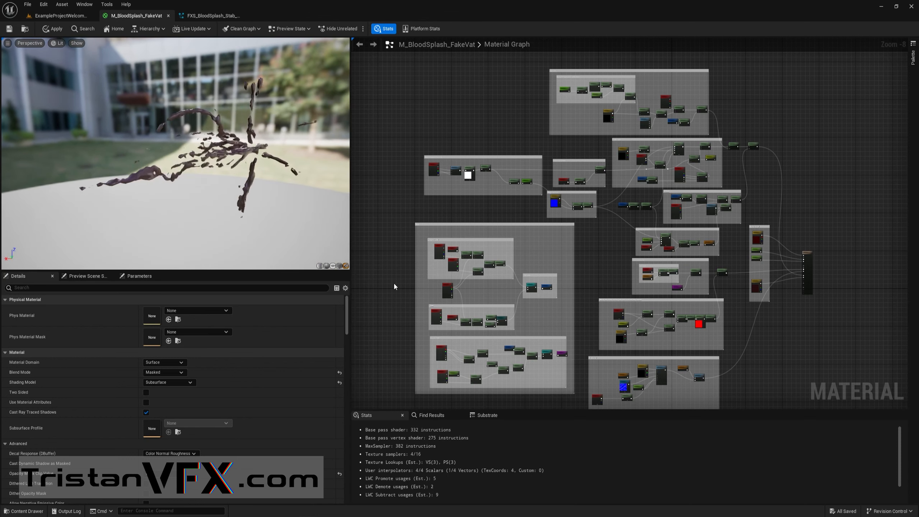
Examine the Looped time, Time and Sim time node groups in the material graph alongside the mesh preview.
{"action": "right_click_drag", "start_coordinate": [417, 297], "coordinate": [432, 240]}
{"action": "scroll", "coordinate": [429, 255], "scroll_direction": "up", "scroll_amount": 3}
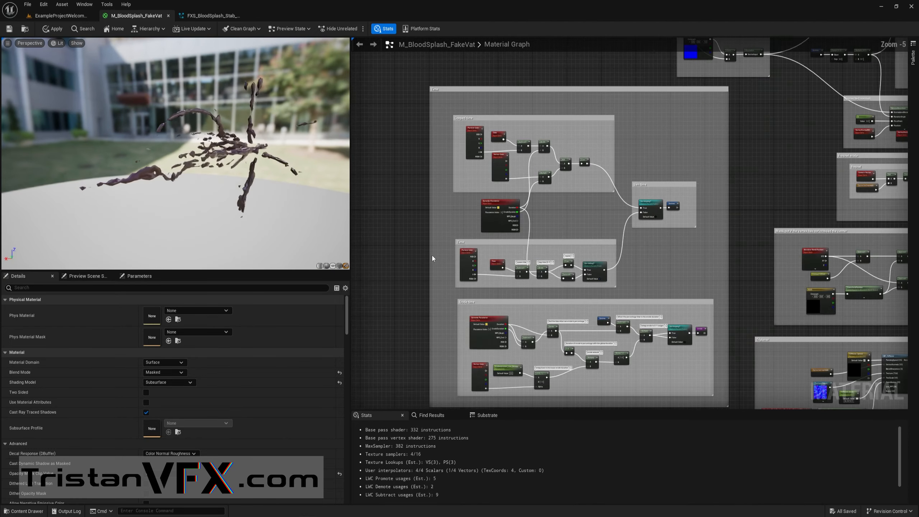
{"action": "right_click_drag", "start_coordinate": [451, 186], "coordinate": [442, 215]}
{"action": "scroll", "coordinate": [443, 215], "scroll_direction": "up", "scroll_amount": 3}
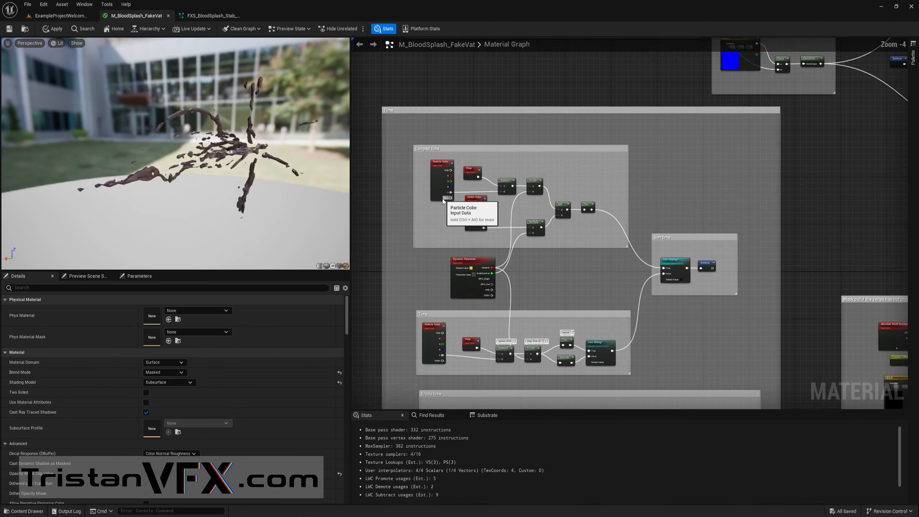
{"action": "right_click_drag", "start_coordinate": [402, 253], "coordinate": [411, 299]}
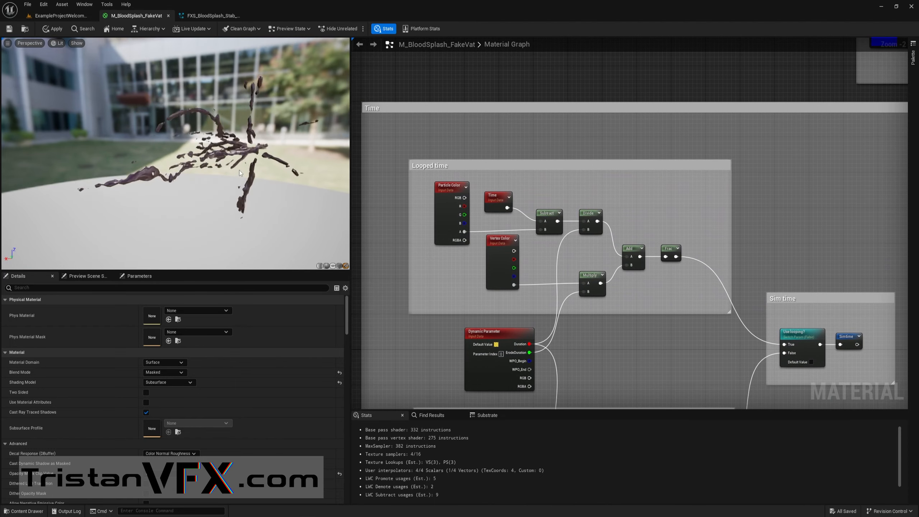
{"action": "left_click_drag", "start_coordinate": [242, 168], "coordinate": [267, 123]}
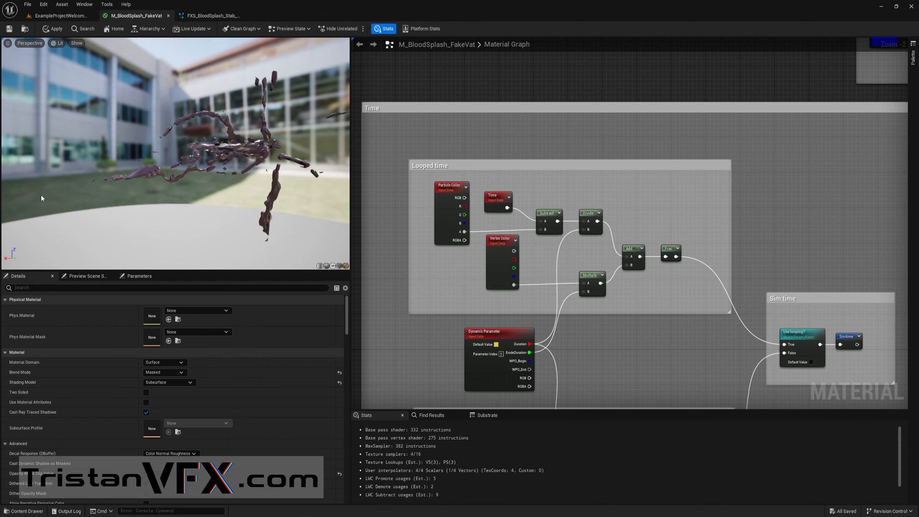
{"action": "scroll", "coordinate": [460, 329], "scroll_direction": "down", "scroll_amount": 1}
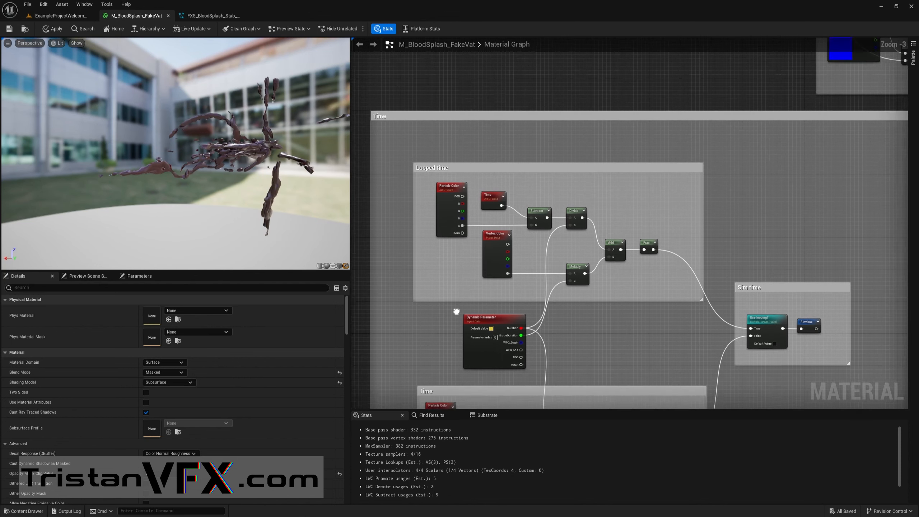
{"action": "right_click_drag", "start_coordinate": [460, 330], "coordinate": [461, 260]}
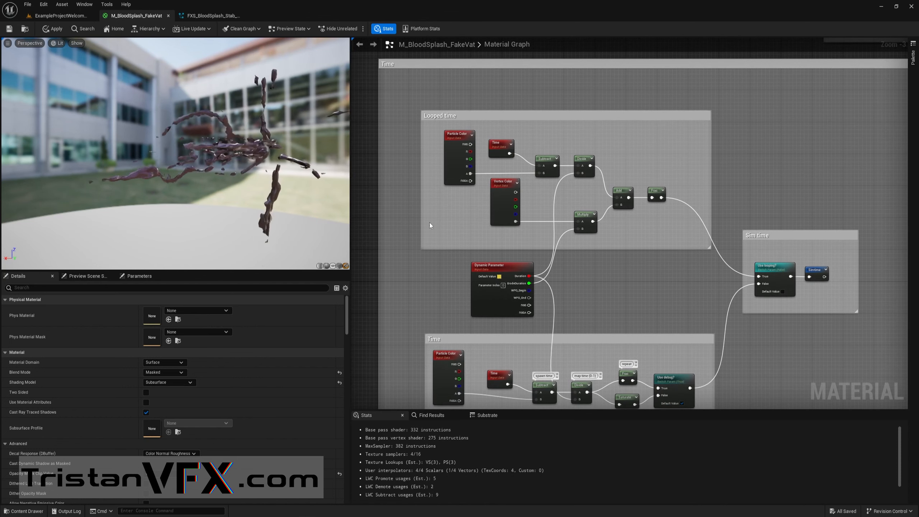
Review the Initialize Particle, ErodeDuration and Dynamic Material Parameters modules of the FakeVat_Static_02 emitter in FXS_BloodSplash_Stab_Basic.
{"action": "left_click", "coordinate": [198, 16]}
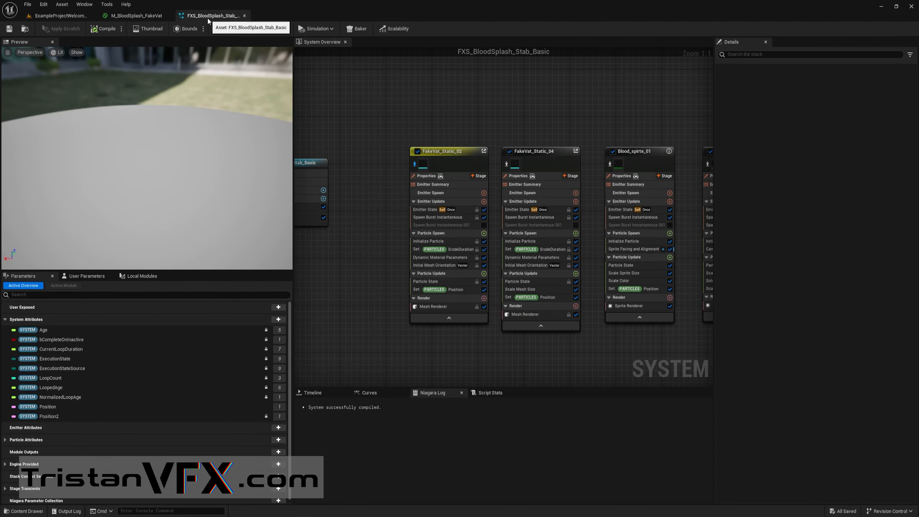
{"action": "right_click_drag", "start_coordinate": [400, 252], "coordinate": [387, 272]}
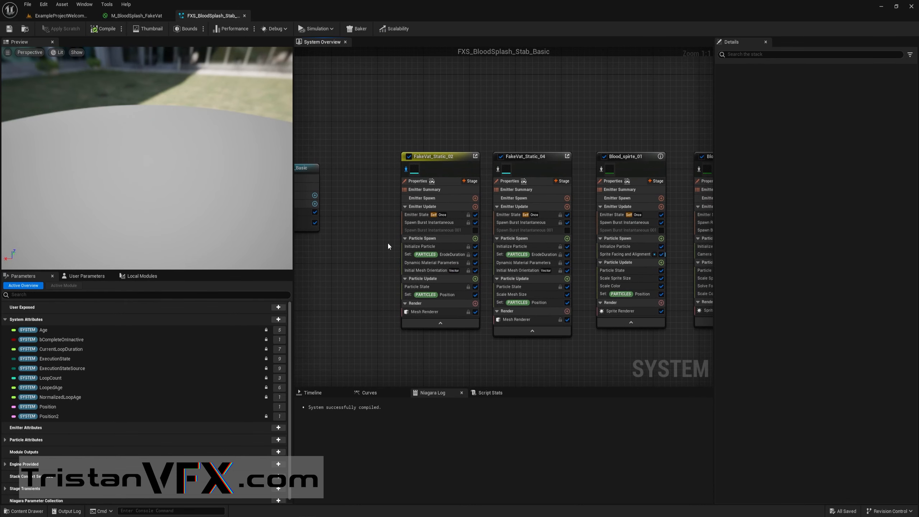
{"action": "left_click", "coordinate": [411, 250]}
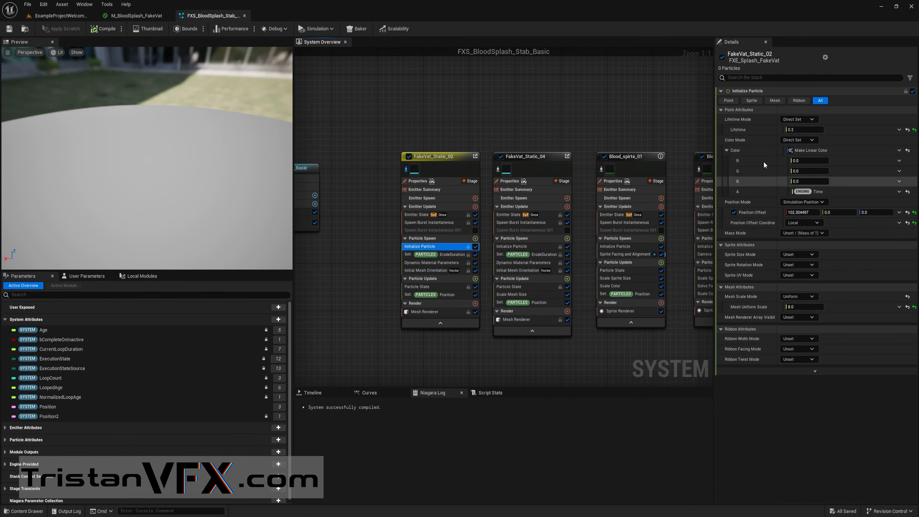
{"action": "left_click", "coordinate": [454, 255]}
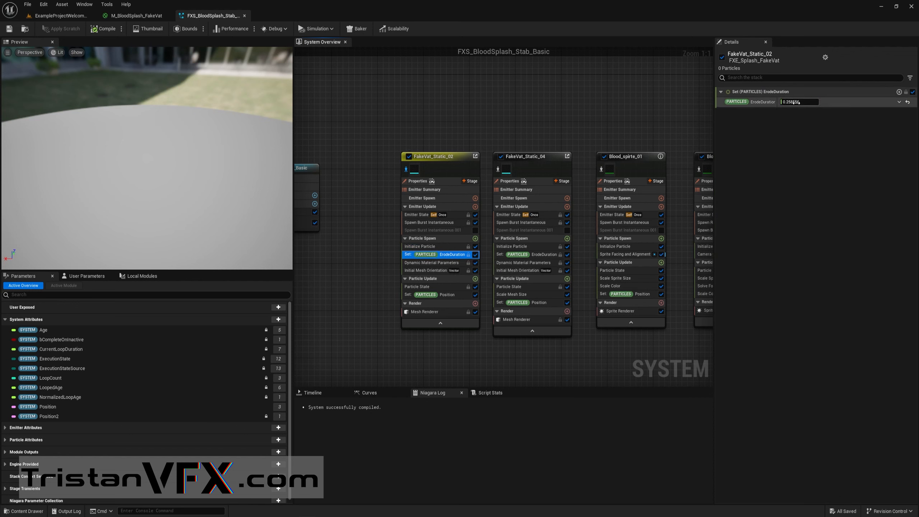
{"action": "left_click", "coordinate": [406, 263]}
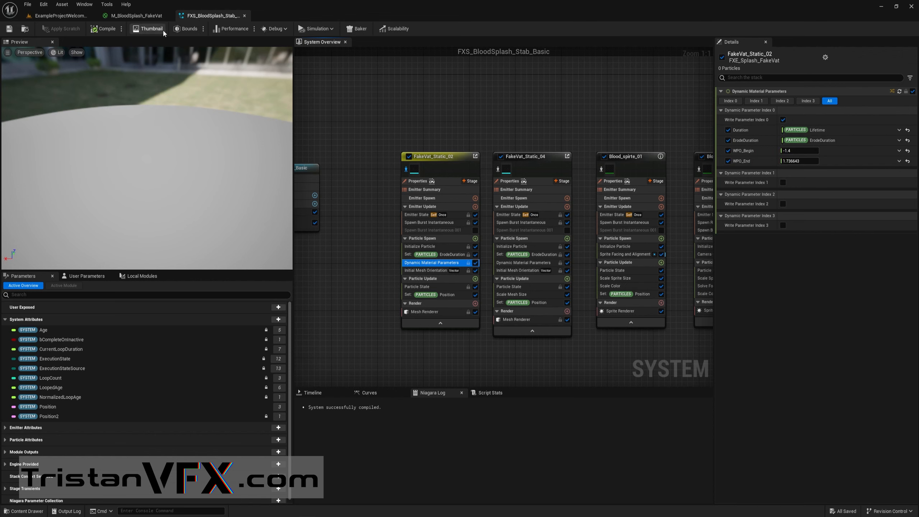
Compare the material's Looped time nodes with FakeVat_Static_02's Dynamic Material Parameters and Initialize Particle settings.
{"action": "left_click", "coordinate": [161, 17]}
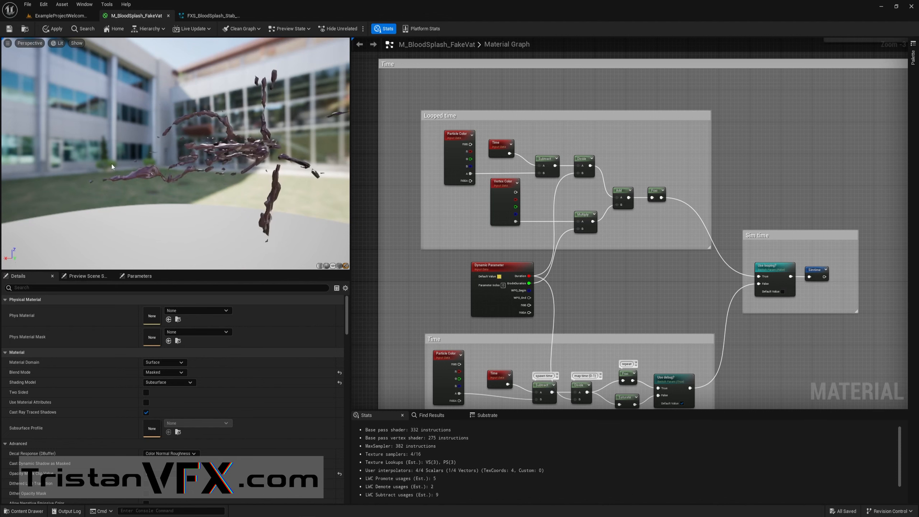
{"action": "left_click", "coordinate": [206, 16]}
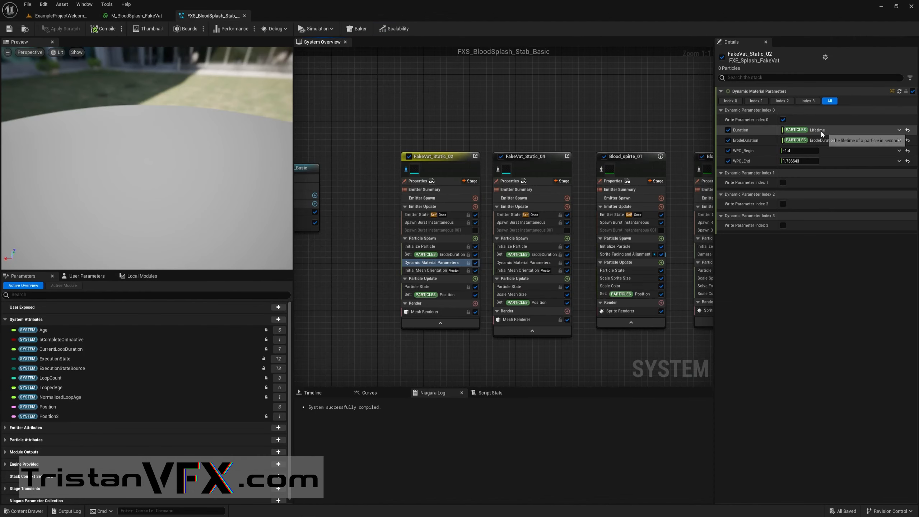
{"action": "left_click", "coordinate": [137, 16]}
{"action": "scroll", "coordinate": [543, 220], "scroll_direction": "up", "scroll_amount": 2}
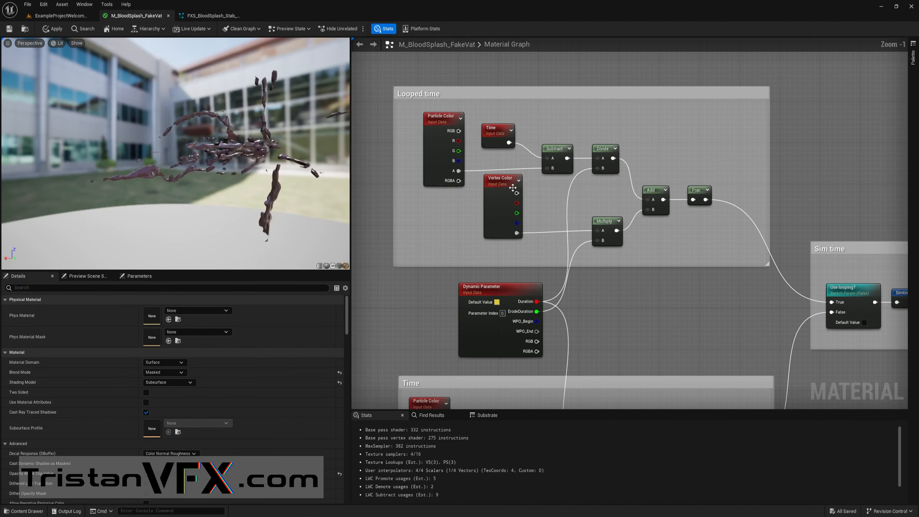
{"action": "scroll", "coordinate": [542, 221], "scroll_direction": "up", "scroll_amount": 1}
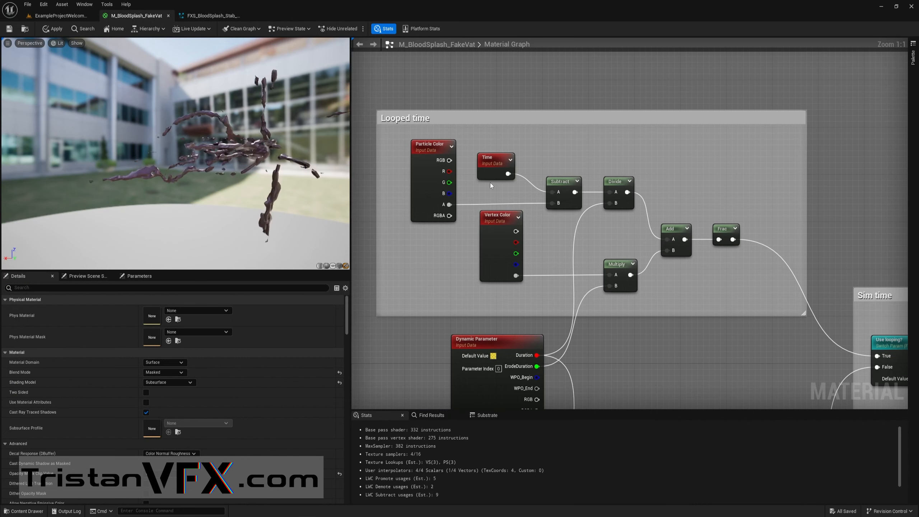
{"action": "right_click_drag", "start_coordinate": [489, 182], "coordinate": [472, 224]}
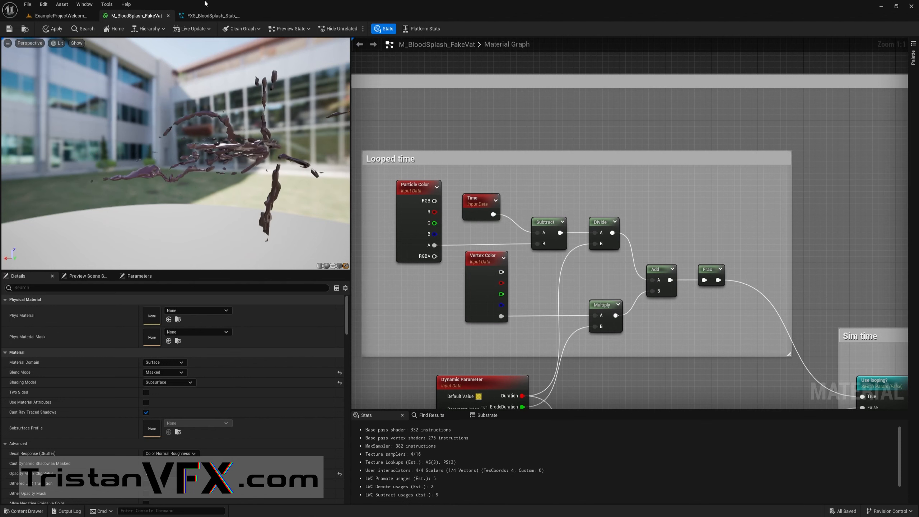
{"action": "left_click", "coordinate": [212, 16]}
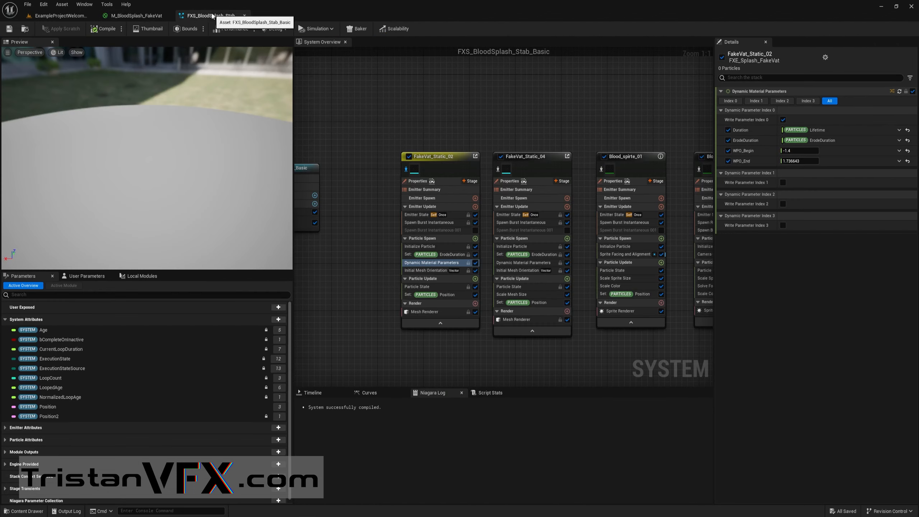
{"action": "left_click", "coordinate": [436, 248]}
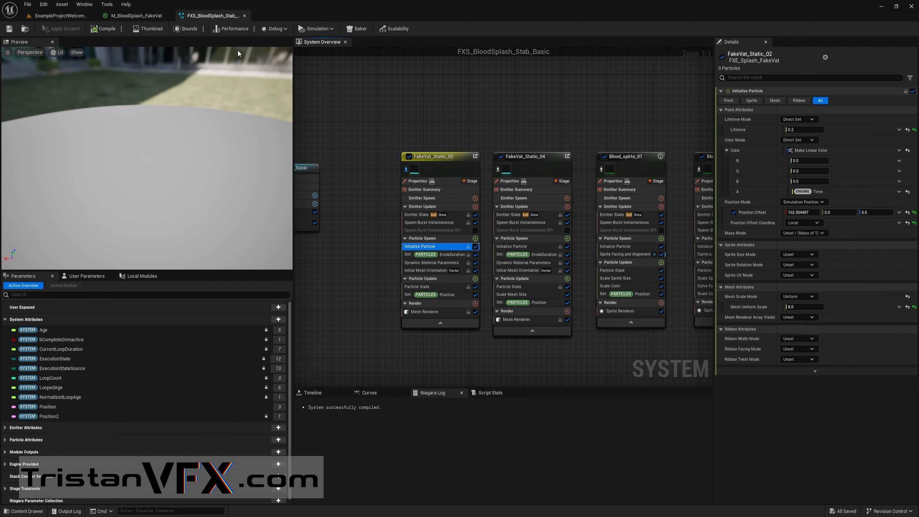
Examine the Divide and Vertex Color nodes of the Looped time group in the M_BloodSplash_FakeVat material graph.
{"action": "left_click", "coordinate": [117, 18]}
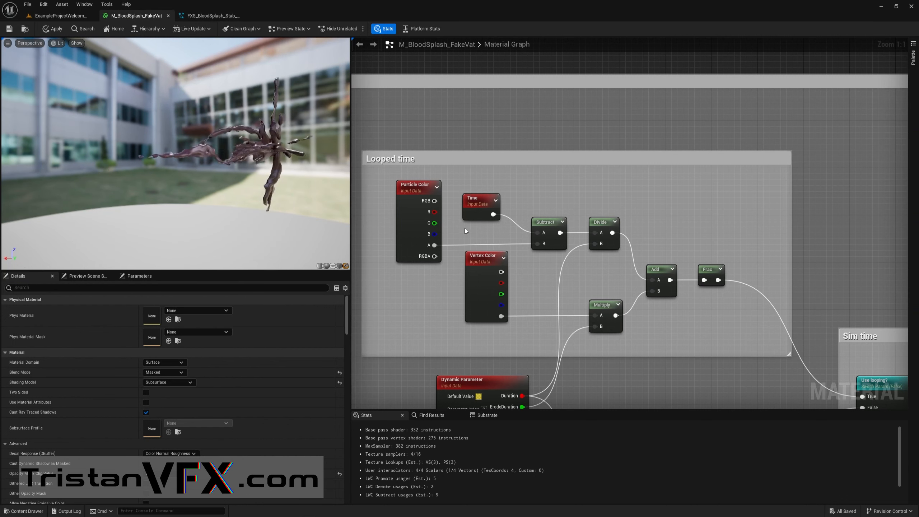
{"action": "right_click_drag", "start_coordinate": [483, 240], "coordinate": [505, 177]}
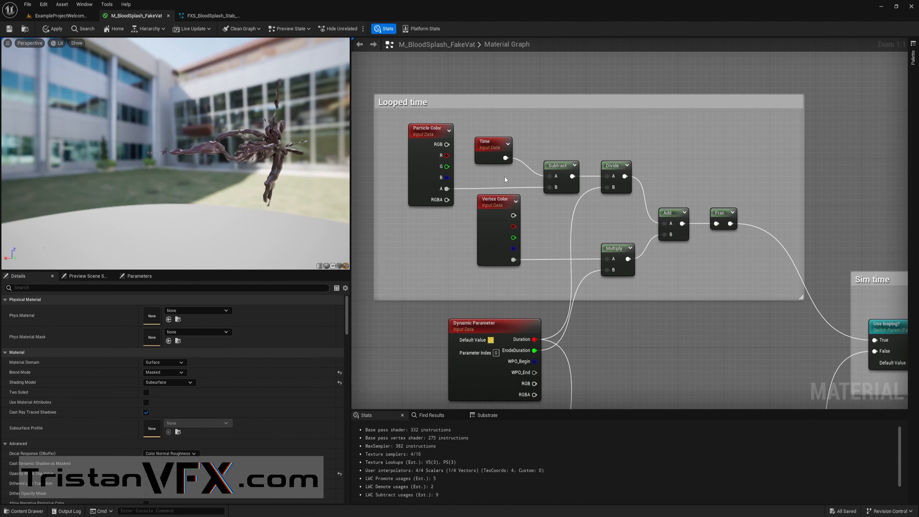
{"action": "left_click", "coordinate": [615, 166]}
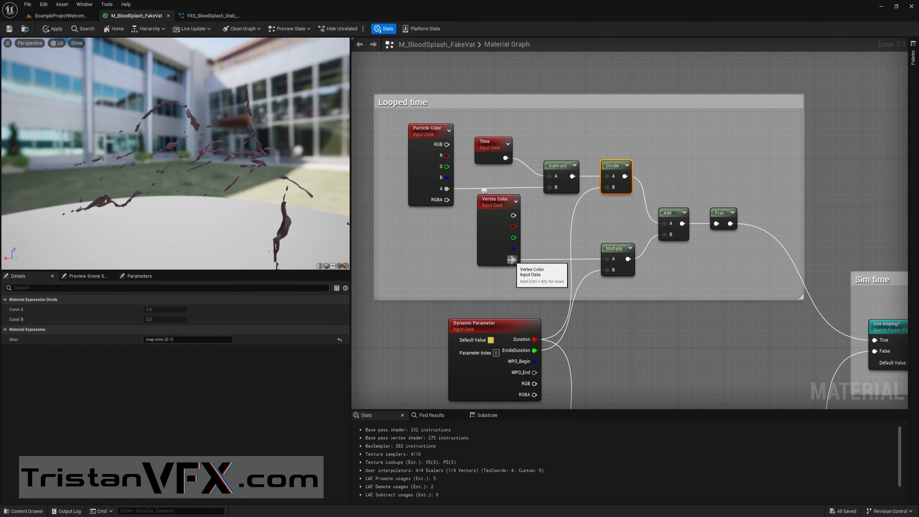
{"action": "mouse_move", "coordinate": [496, 257]}
{"action": "left_mouse_down"}
{"action": "mouse_move", "coordinate": [483, 259]}
{"action": "mouse_move", "coordinate": [497, 249]}
{"action": "left_mouse_up"}
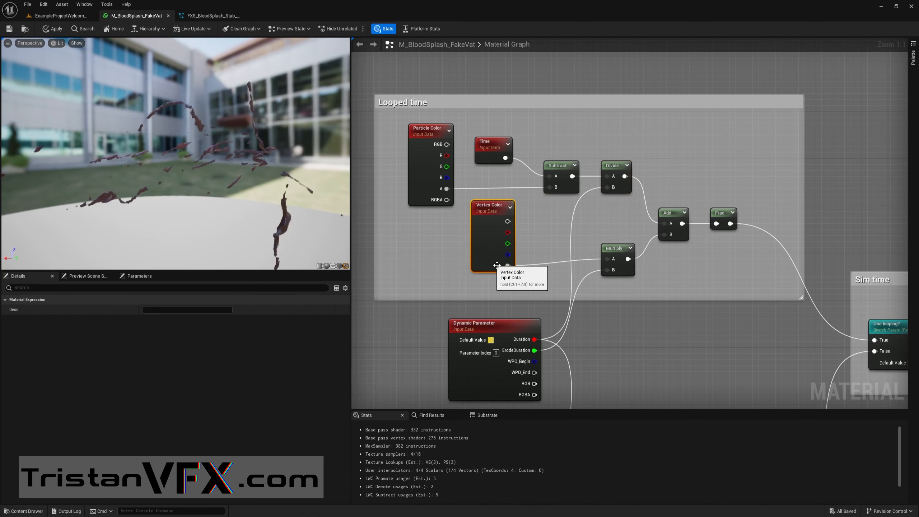
{"action": "right_click_drag", "start_coordinate": [573, 232], "coordinate": [556, 211]}
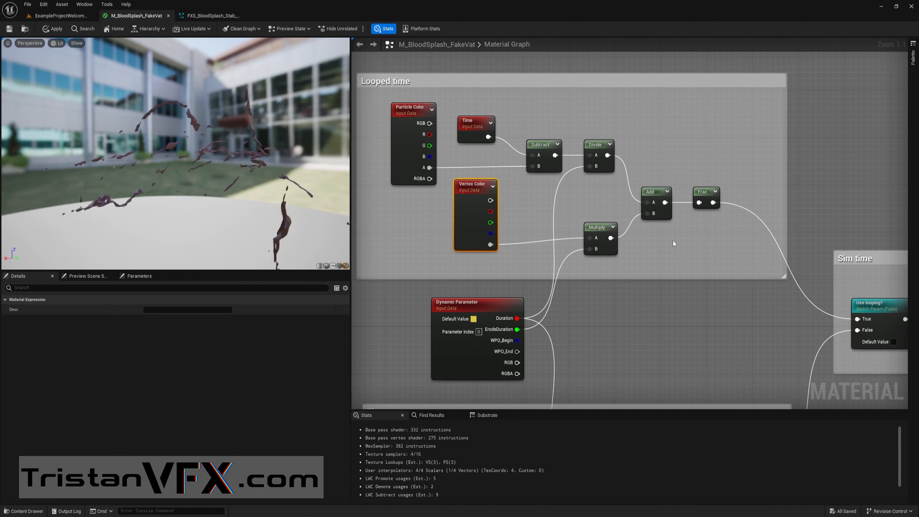
Turn on the default value of the Use looping? switch in the Sim time group.
{"action": "scroll", "coordinate": [679, 249], "scroll_direction": "down", "scroll_amount": 1}
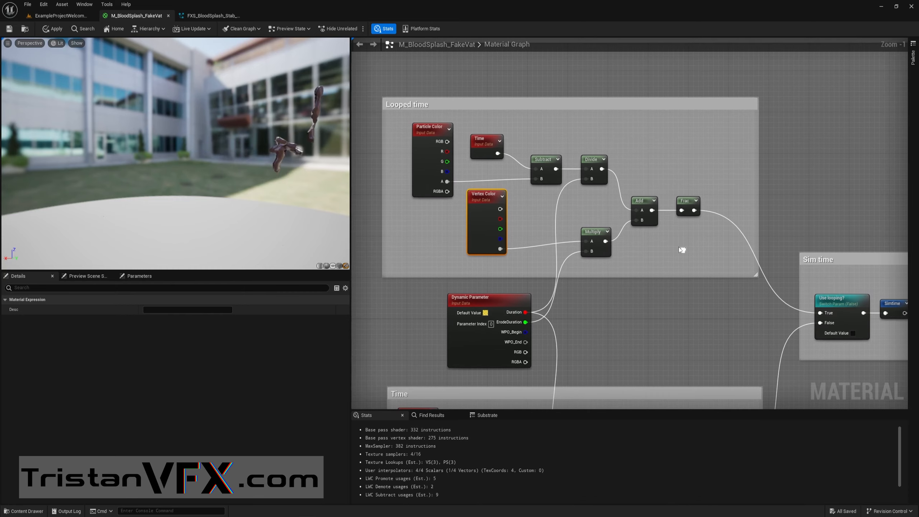
{"action": "right_click_drag", "start_coordinate": [715, 256], "coordinate": [502, 213]}
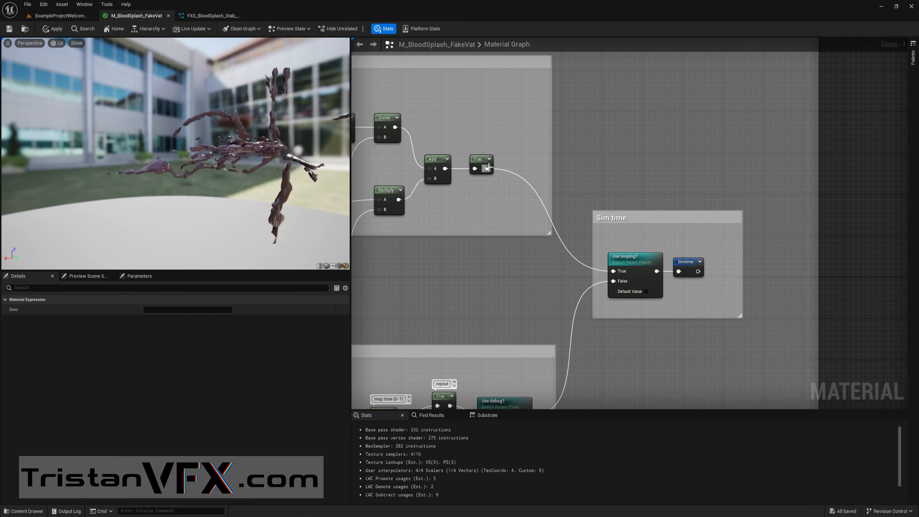
{"action": "scroll", "coordinate": [644, 289], "scroll_direction": "up", "scroll_amount": 1}
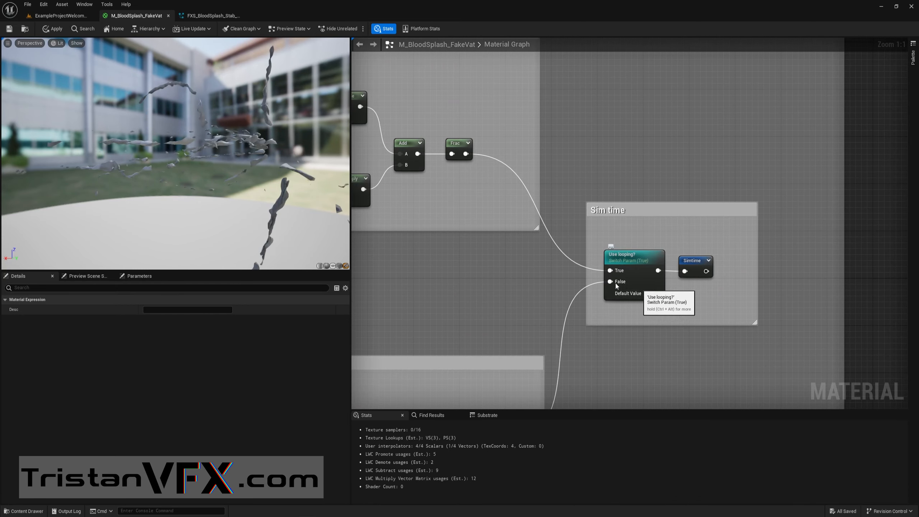
{"action": "left_click", "coordinate": [646, 293]}
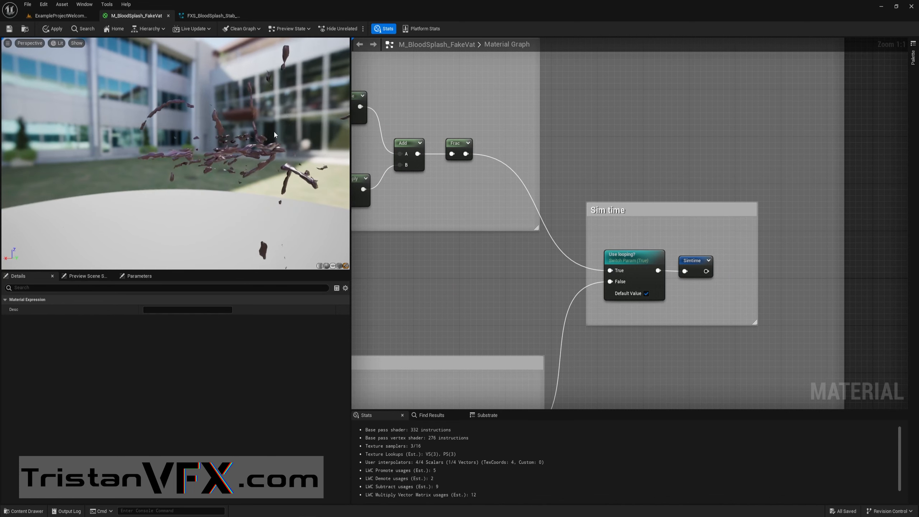
Examine how the Dynamic Parameter outputs feed the Looped time group, along with its Add and Frac nodes.
{"action": "right_click_drag", "start_coordinate": [476, 252], "coordinate": [728, 294]}
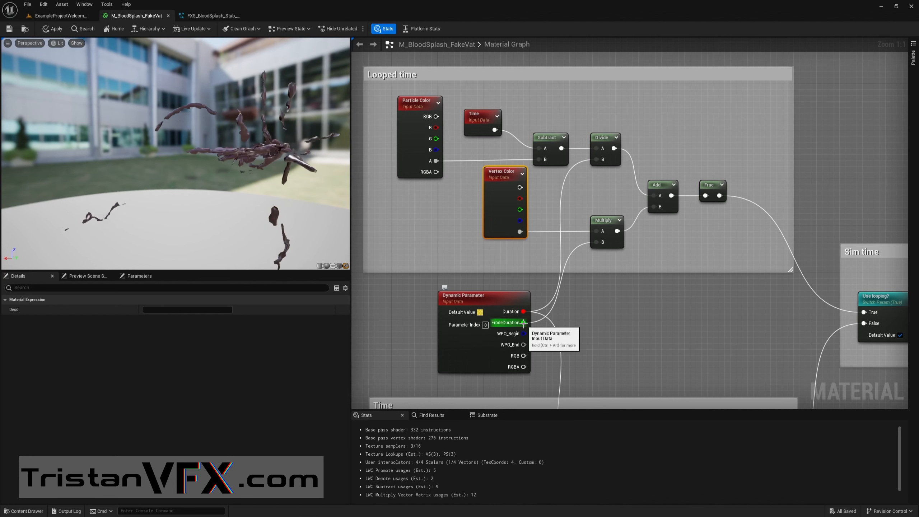
{"action": "left_click", "coordinate": [662, 185]}
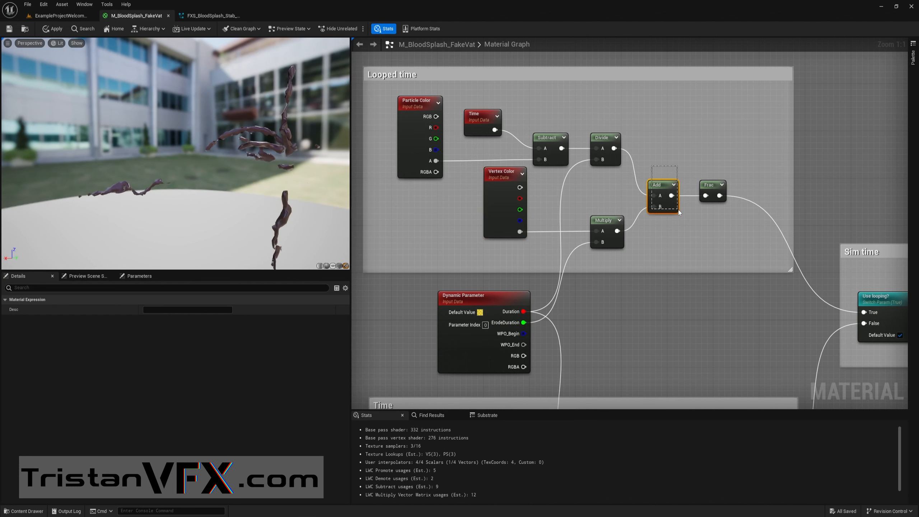
{"action": "left_click_drag", "start_coordinate": [687, 157], "coordinate": [738, 199]}
{"action": "right_click_drag", "start_coordinate": [721, 267], "coordinate": [681, 245]}
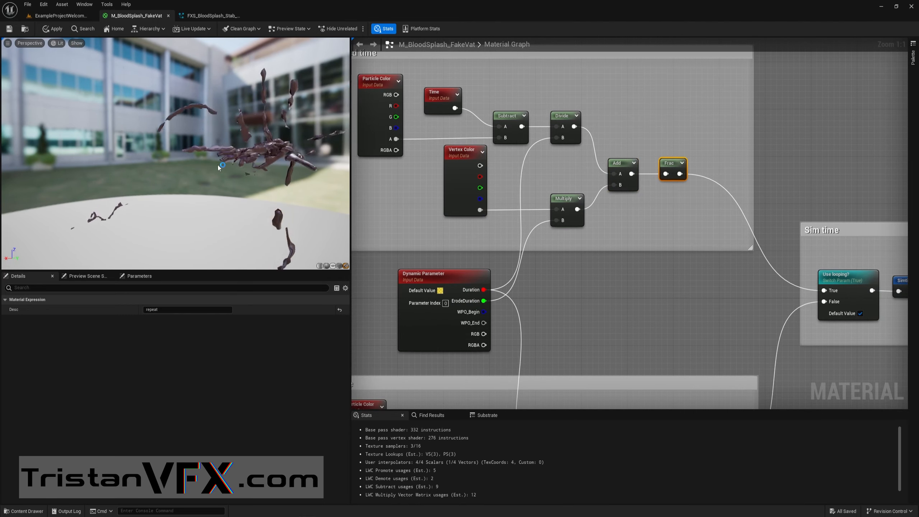
Turn off the default value of the Use looping? switch in the Sim time group.
{"action": "scroll", "coordinate": [619, 297], "scroll_direction": "down", "scroll_amount": 1}
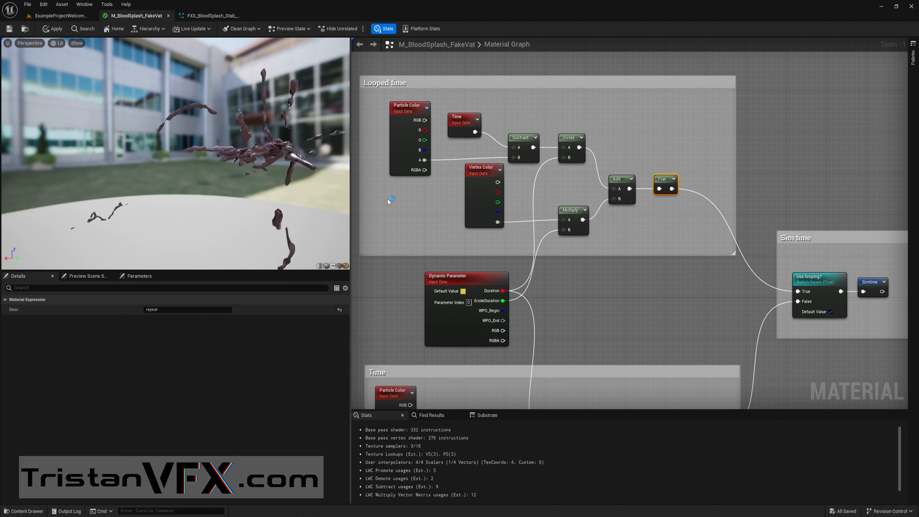
{"action": "right_click_drag", "start_coordinate": [689, 267], "coordinate": [564, 211]}
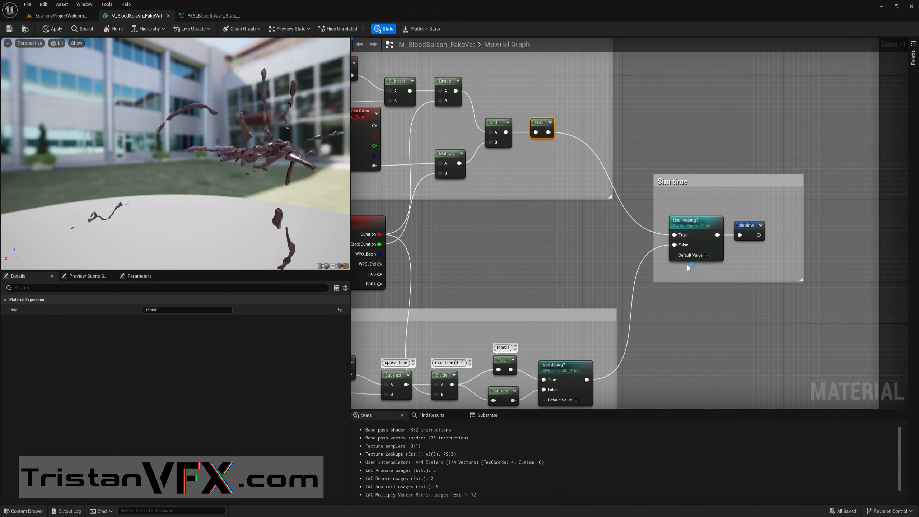
{"action": "left_click", "coordinate": [707, 255]}
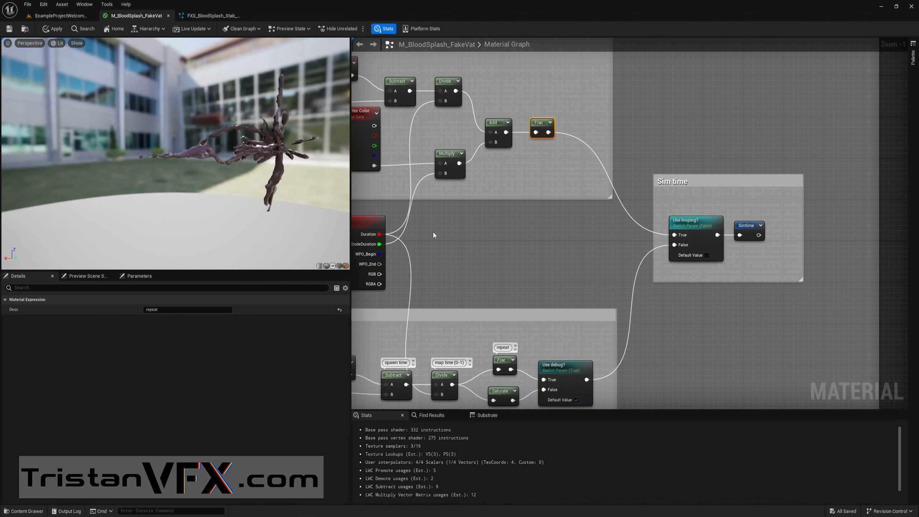
Examine the Particle Color, Time and Subtract nodes of the Time group and their link to the Duration parameter.
{"action": "scroll", "coordinate": [480, 258], "scroll_direction": "down", "scroll_amount": 1}
{"action": "right_click_drag", "start_coordinate": [480, 257], "coordinate": [593, 125]}
{"action": "scroll", "coordinate": [564, 207], "scroll_direction": "down", "scroll_amount": 1}
{"action": "right_click_drag", "start_coordinate": [567, 155], "coordinate": [564, 141]}
{"action": "scroll", "coordinate": [563, 144], "scroll_direction": "down", "scroll_amount": 1}
{"action": "scroll", "coordinate": [559, 165], "scroll_direction": "up", "scroll_amount": 2}
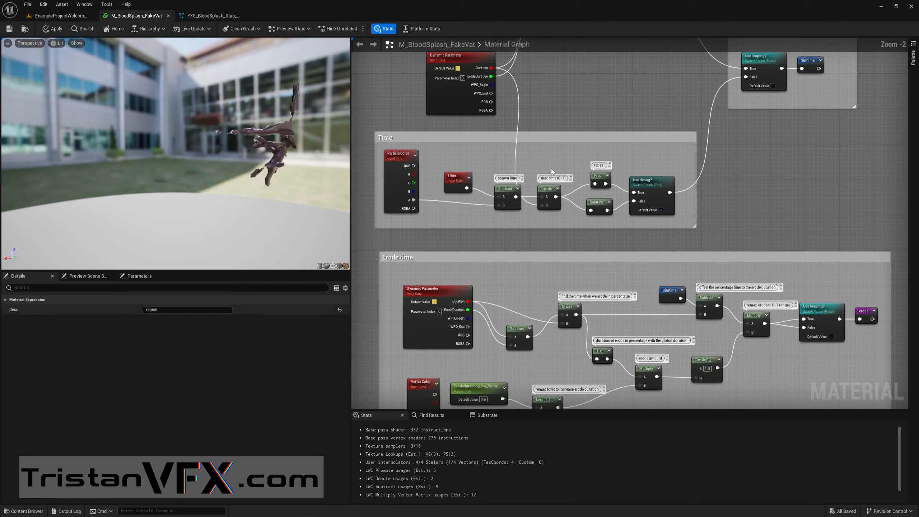
{"action": "scroll", "coordinate": [471, 163], "scroll_direction": "up", "scroll_amount": 2}
{"action": "right_click_drag", "start_coordinate": [460, 148], "coordinate": [500, 217]}
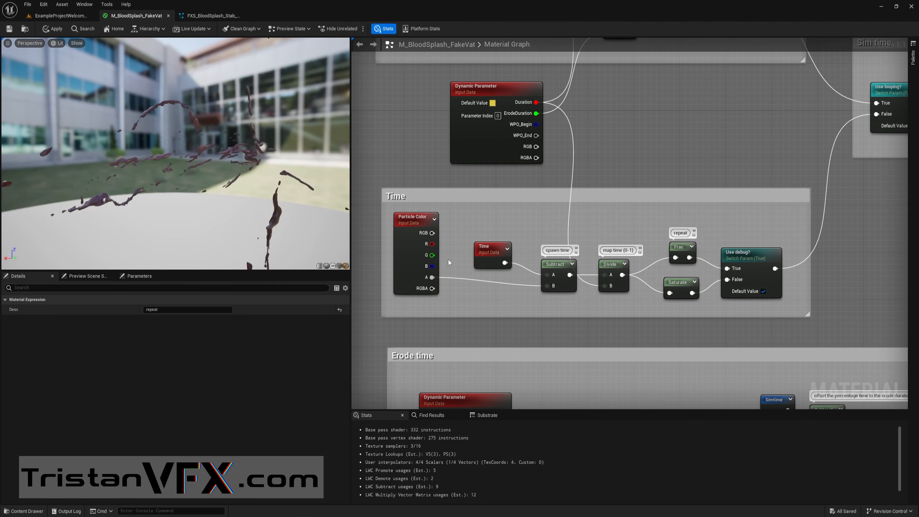
{"action": "right_click_drag", "start_coordinate": [463, 250], "coordinate": [466, 268]}
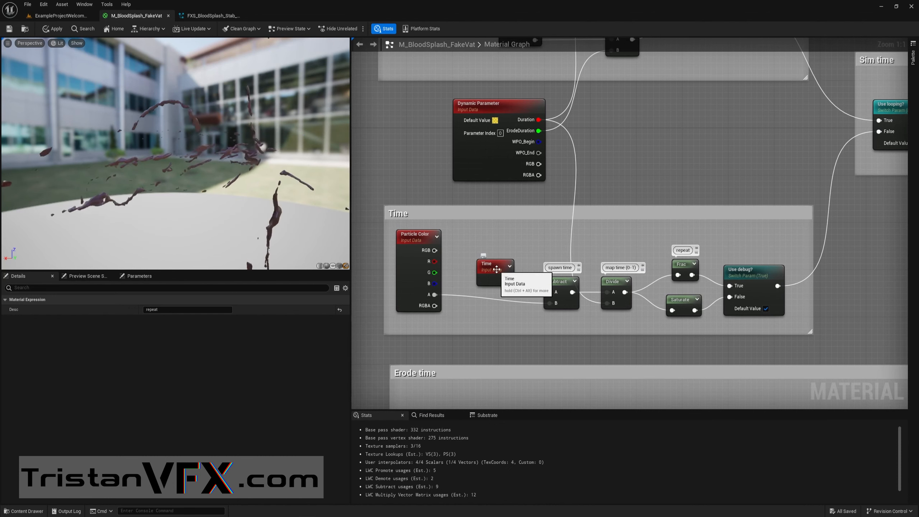
{"action": "right_click_drag", "start_coordinate": [581, 277], "coordinate": [511, 278]}
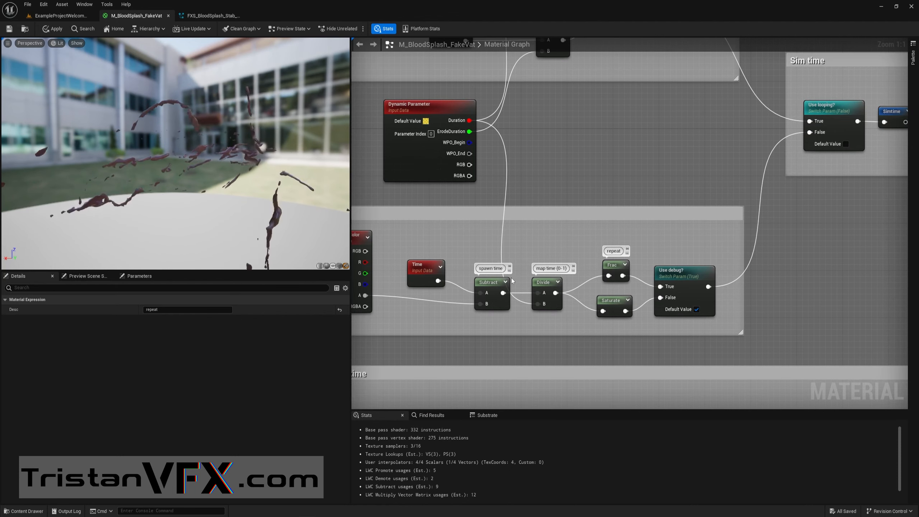
Inspect the Divide node commented "map time (0-1)" and the Frac node commented "repeat" in the Time group.
{"action": "left_click", "coordinate": [550, 282]}
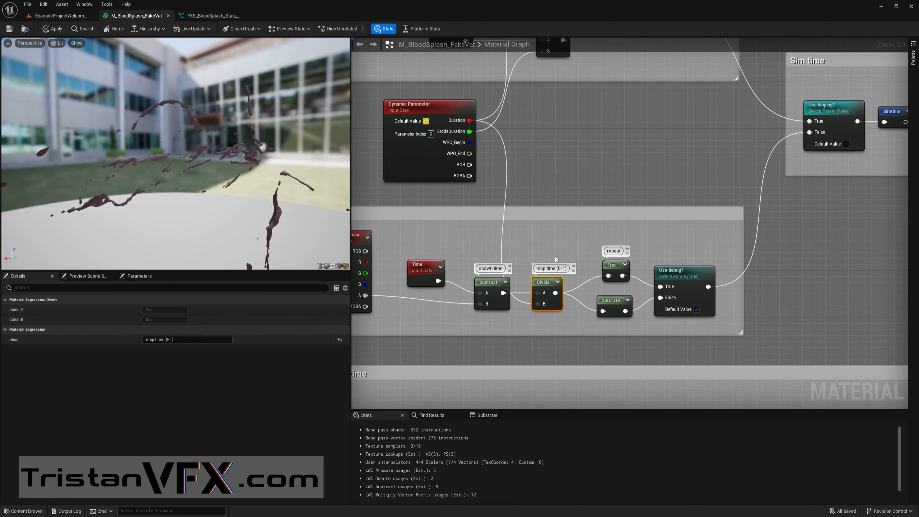
{"action": "right_click_drag", "start_coordinate": [547, 245], "coordinate": [537, 253]}
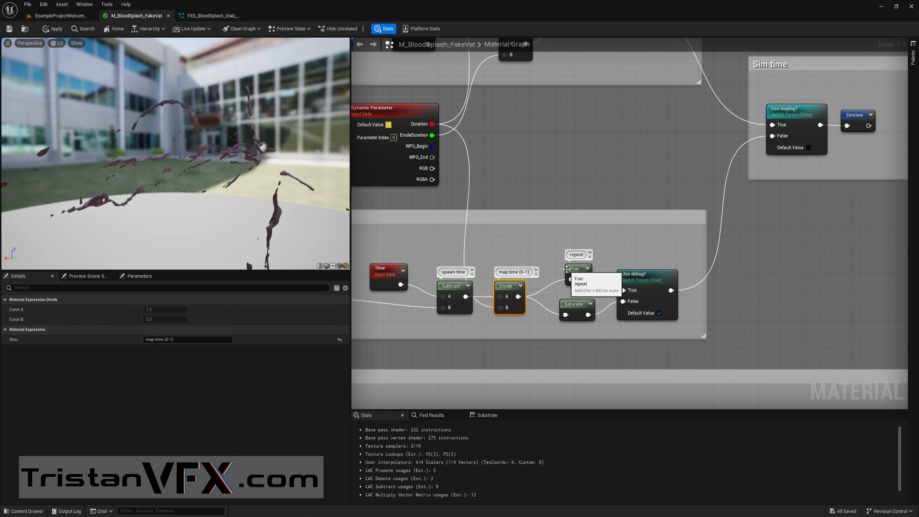
{"action": "left_click_drag", "start_coordinate": [576, 274], "coordinate": [573, 268]}
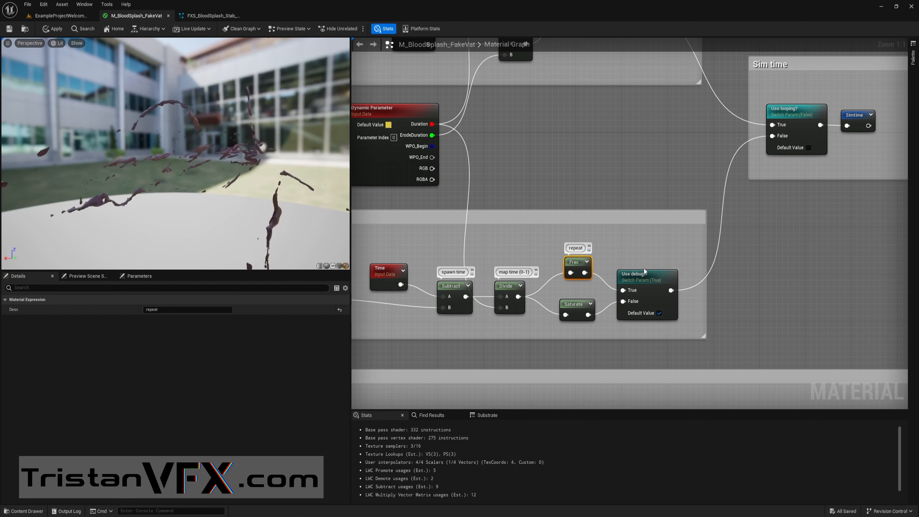
{"action": "right_click_drag", "start_coordinate": [644, 269], "coordinate": [617, 255]}
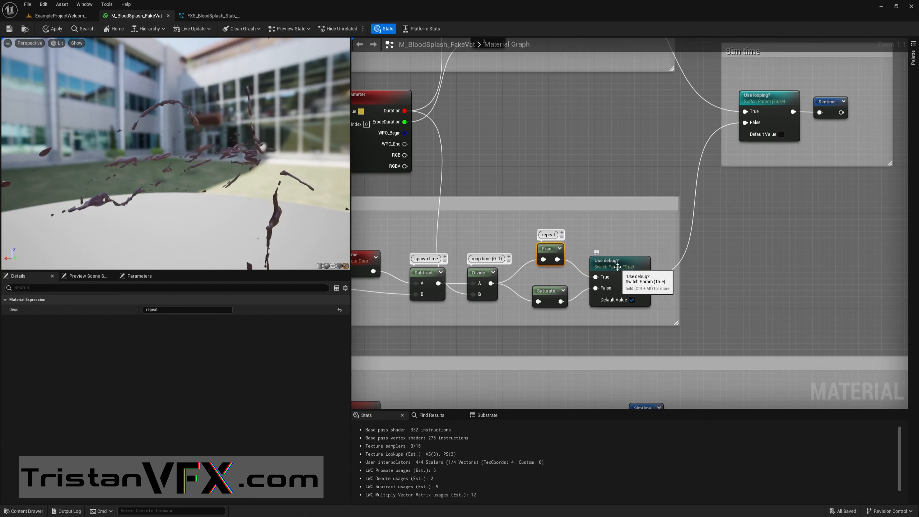
Turn off the default value of the Use debug? switch and select the Saturate node feeding its False input.
{"action": "left_click", "coordinate": [617, 267]}
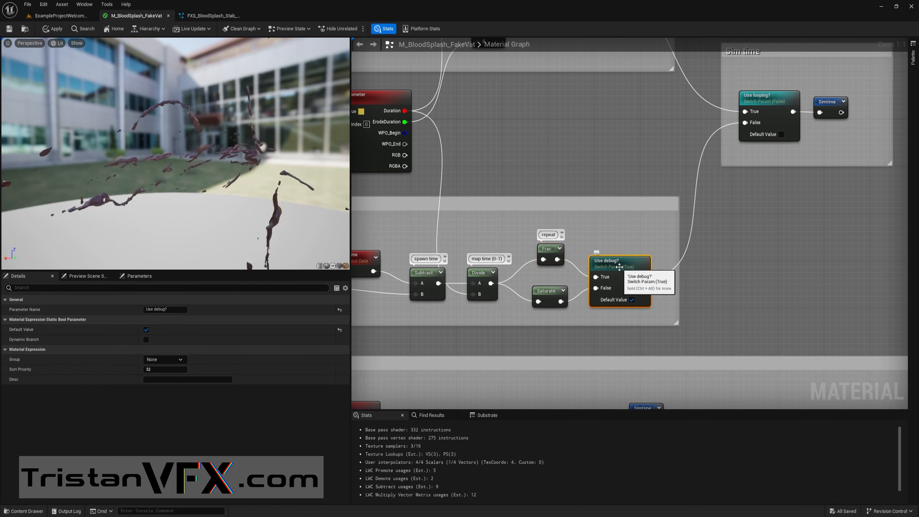
{"action": "left_click", "coordinate": [632, 300]}
{"action": "left_click", "coordinate": [550, 294]}
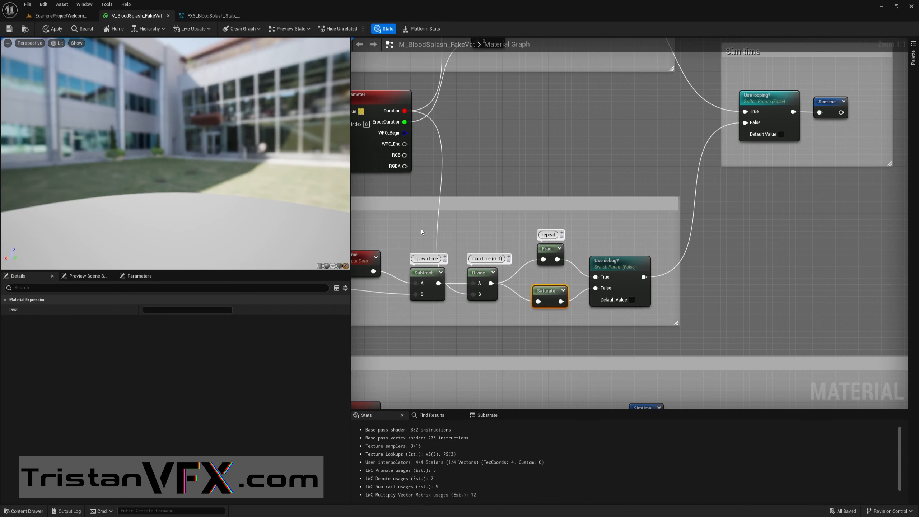
Check FakeVat_Static_02's Initialize Particle Lifetime in the FXS_BloodSplash_Stab_Basic system against the material's Time group.
{"action": "right_click_drag", "start_coordinate": [421, 232], "coordinate": [450, 235]}
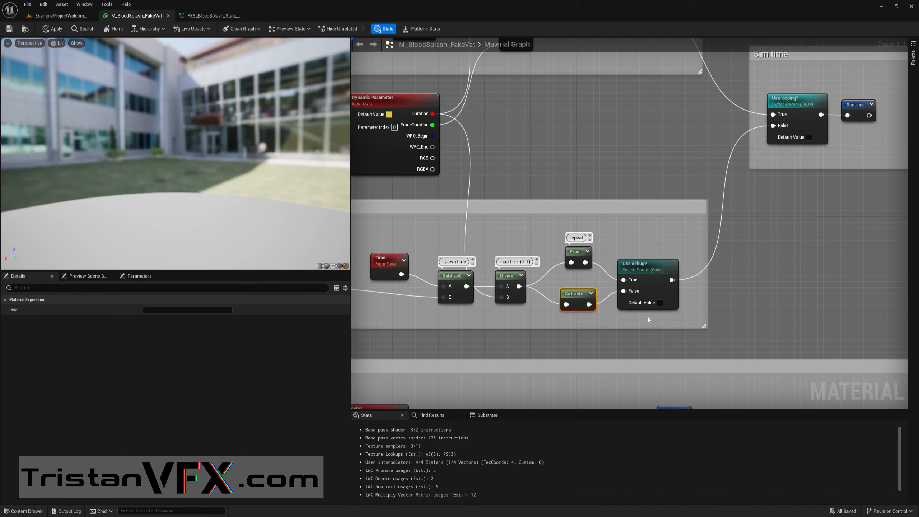
{"action": "left_click", "coordinate": [210, 16]}
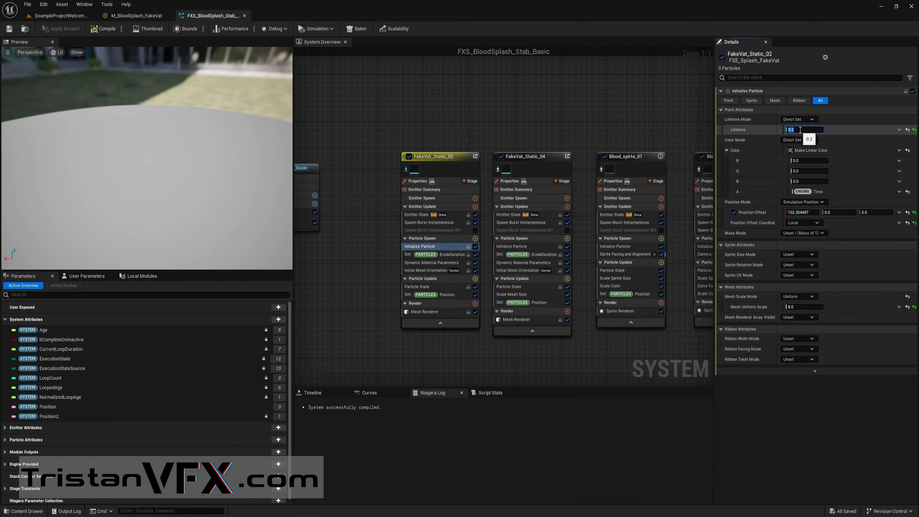
Re-enable the default value of the Use debug? switch in M_BloodSplash_FakeVat and select the Time group's Frac node.
{"action": "left_click", "coordinate": [142, 16]}
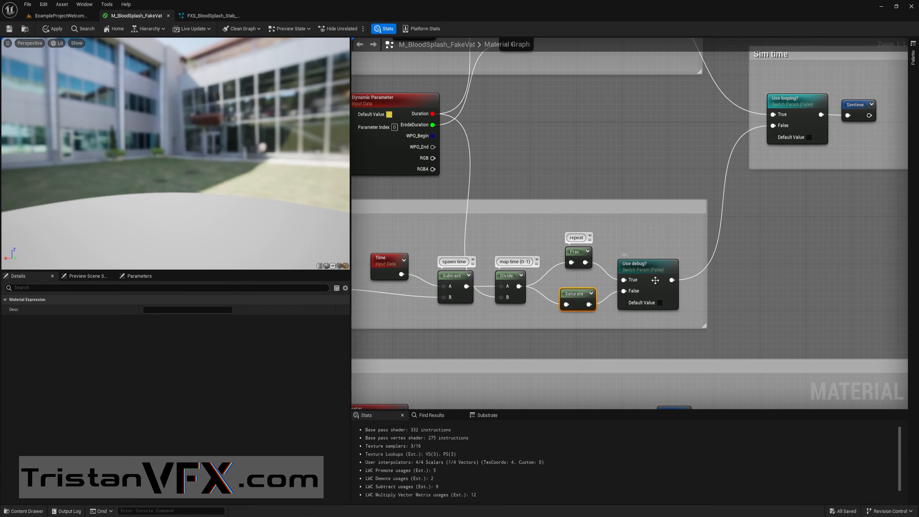
{"action": "left_click", "coordinate": [652, 282]}
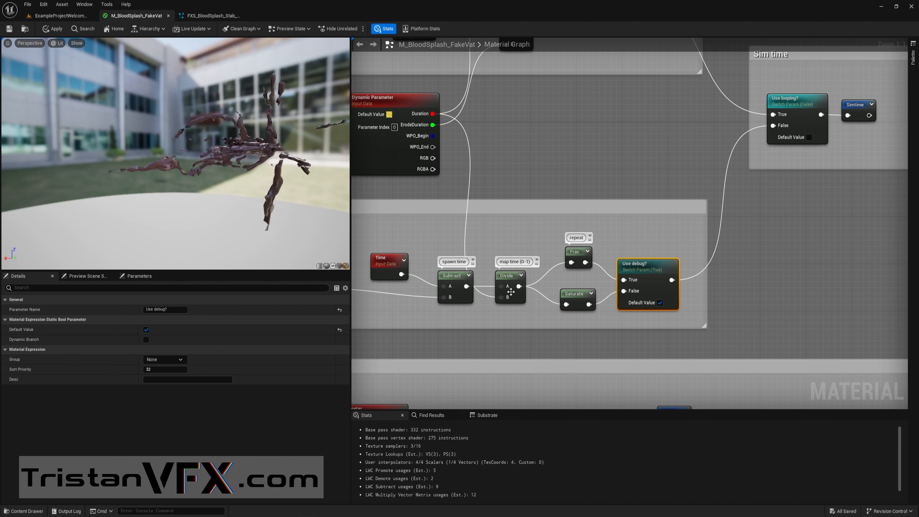
{"action": "left_click_drag", "start_coordinate": [573, 257], "coordinate": [571, 256]}
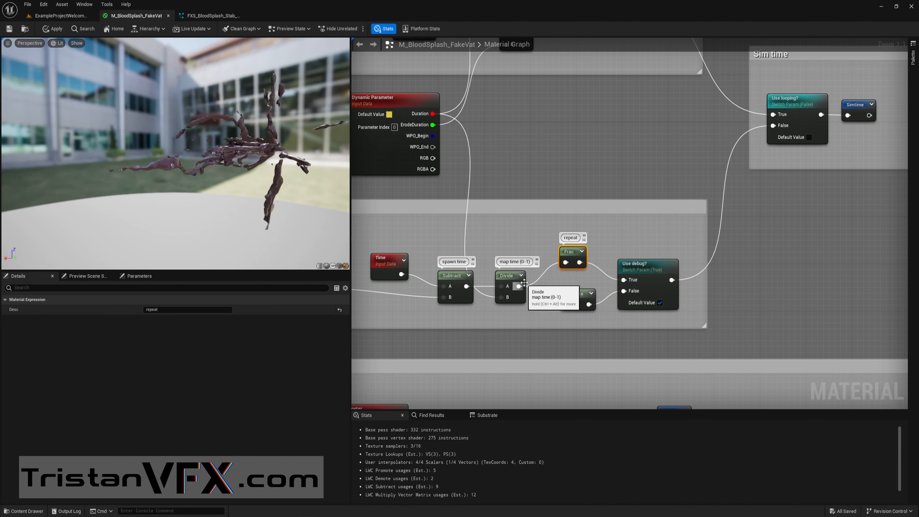
Follow the Simtime reroute from its declaration in the Sim time group to where the Erode time group uses it.
{"action": "scroll", "coordinate": [629, 253], "scroll_direction": "down", "scroll_amount": 1}
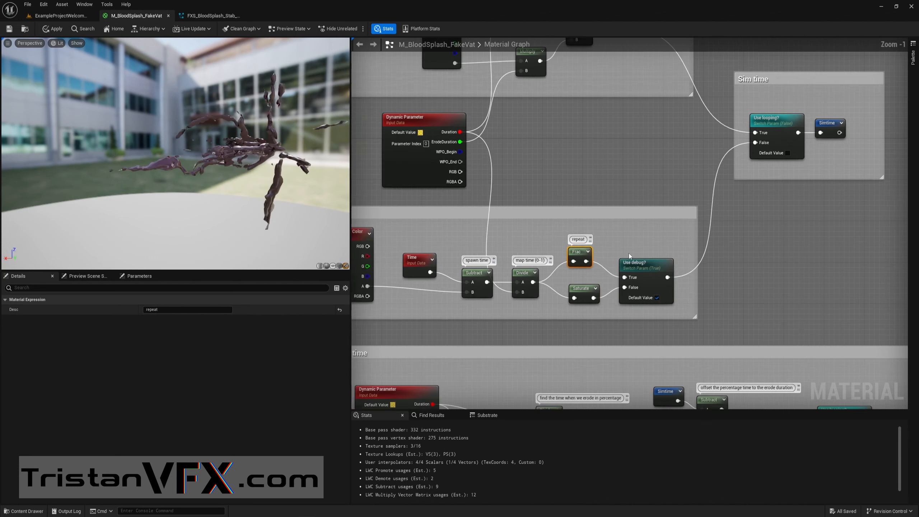
{"action": "right_click_drag", "start_coordinate": [629, 253], "coordinate": [589, 235]}
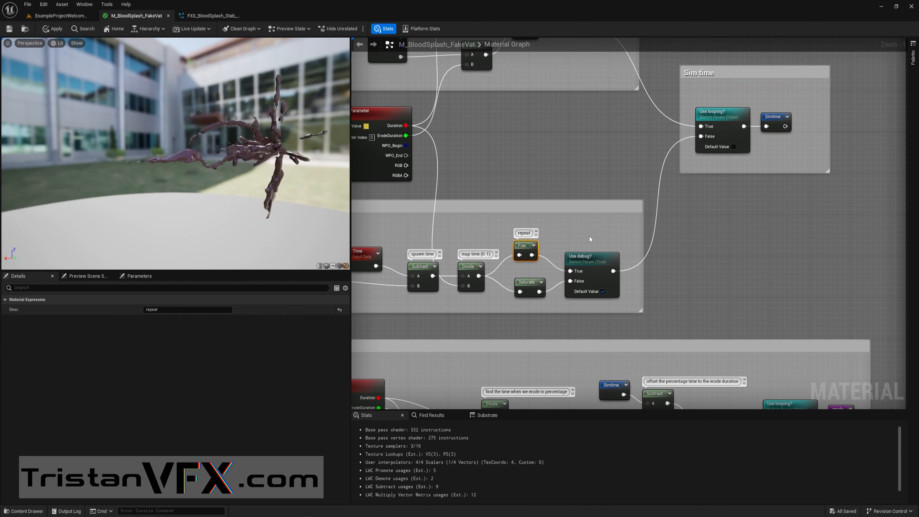
{"action": "scroll", "coordinate": [653, 284], "scroll_direction": "down", "scroll_amount": 1}
{"action": "right_click_drag", "start_coordinate": [731, 192], "coordinate": [611, 253]}
{"action": "scroll", "coordinate": [619, 187], "scroll_direction": "up", "scroll_amount": 2}
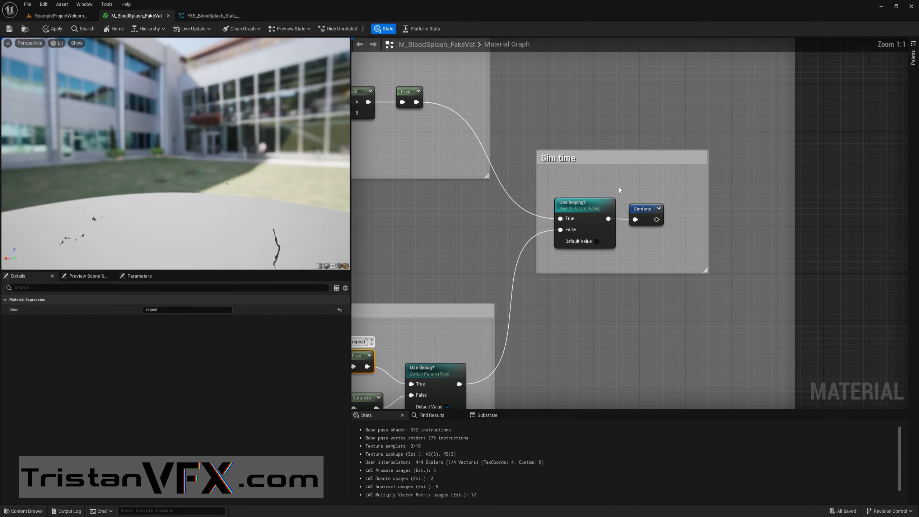
{"action": "double_click", "coordinate": [653, 212]}
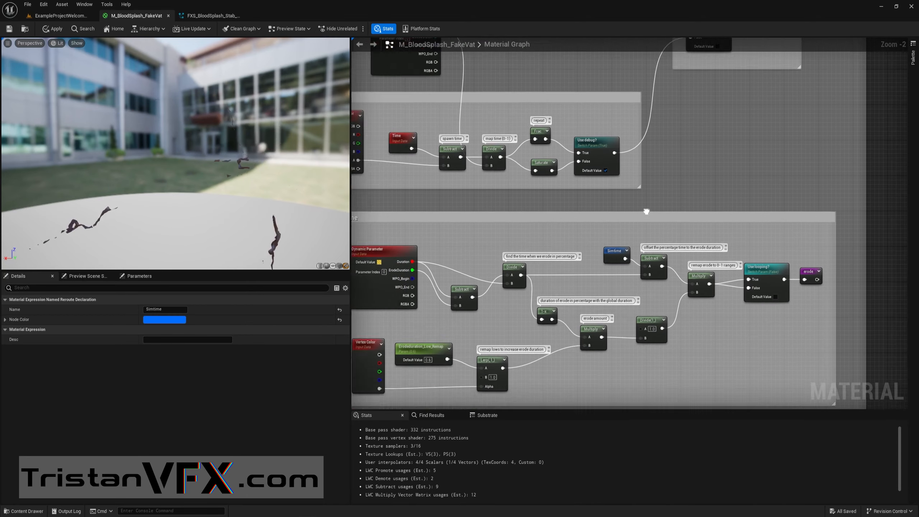
{"action": "scroll", "coordinate": [482, 268], "scroll_direction": "up", "scroll_amount": 1}
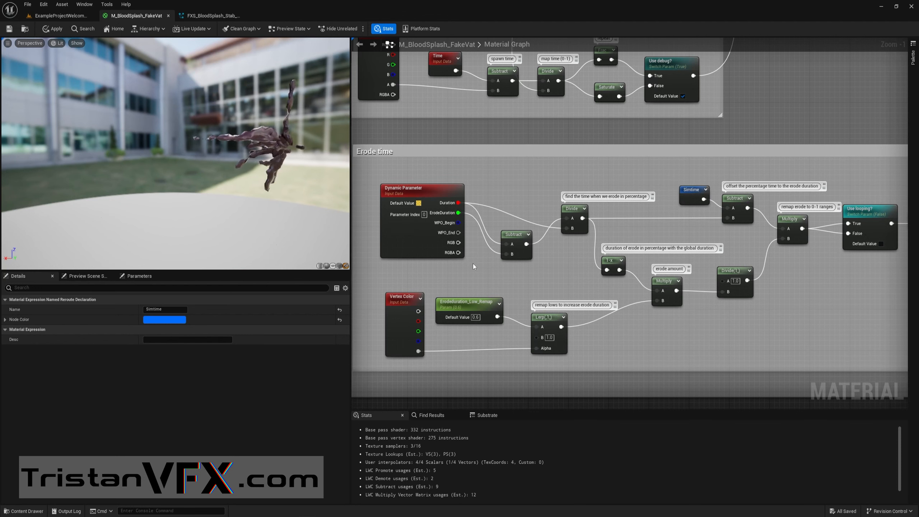
Trace the Erode time group from the Simtime reroute and the erode-start Divide to the 1-x node giving the erode duration percentage.
{"action": "left_click", "coordinate": [695, 193]}
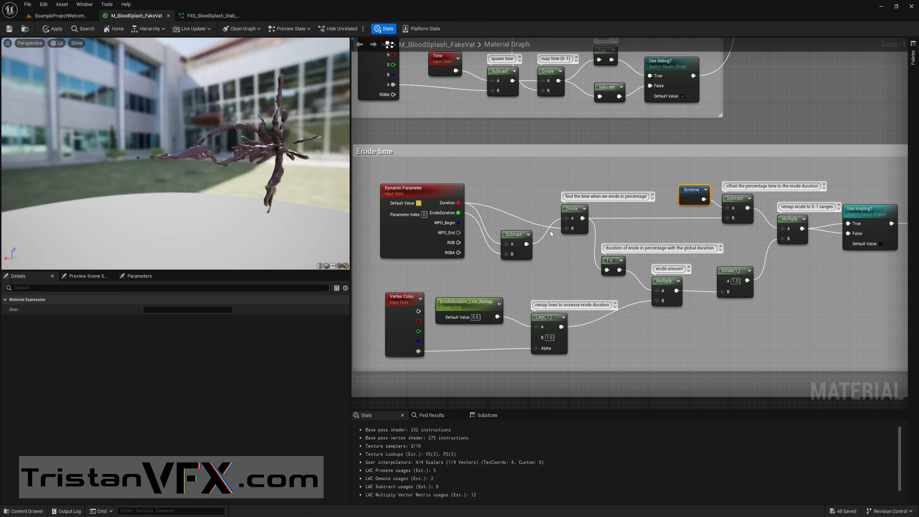
{"action": "scroll", "coordinate": [537, 200], "scroll_direction": "up", "scroll_amount": 1}
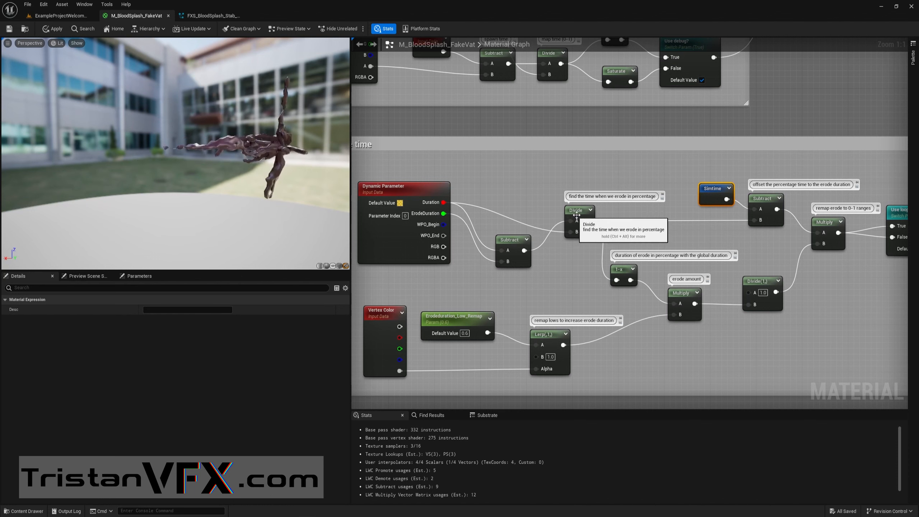
{"action": "right_click_drag", "start_coordinate": [522, 196], "coordinate": [565, 202]}
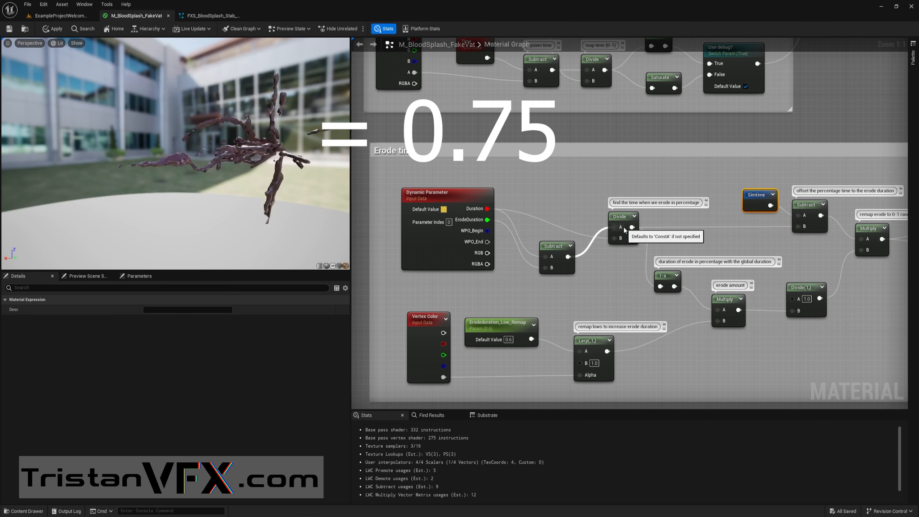
{"action": "right_click_drag", "start_coordinate": [671, 219], "coordinate": [641, 186]}
{"action": "left_click", "coordinate": [633, 245]}
{"action": "right_click_drag", "start_coordinate": [606, 253], "coordinate": [520, 241]}
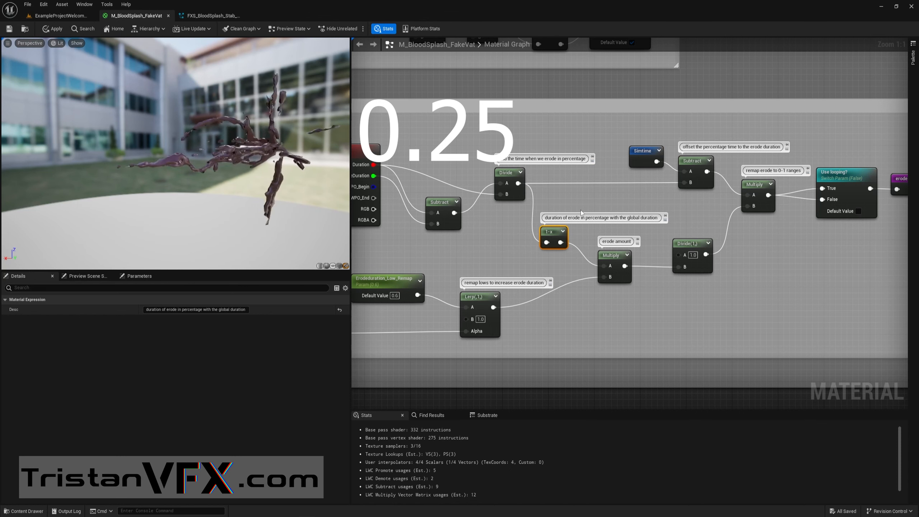
Select the Vertex Color and Erodeduration_Low_Remap nodes that feed the Lerp in the Erode time group, then clear the selection.
{"action": "right_click_drag", "start_coordinate": [535, 265], "coordinate": [656, 248]}
{"action": "left_click", "coordinate": [401, 243]}
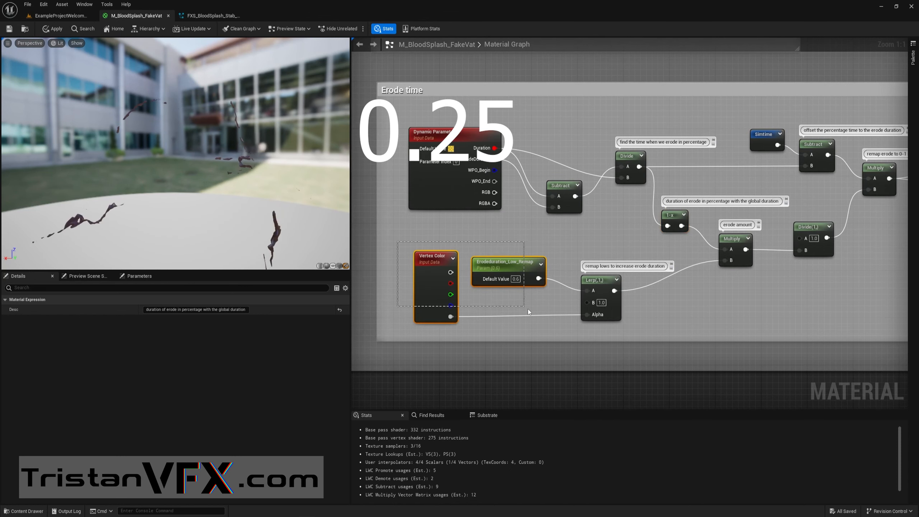
{"action": "left_click_drag", "start_coordinate": [528, 309], "coordinate": [528, 309]}
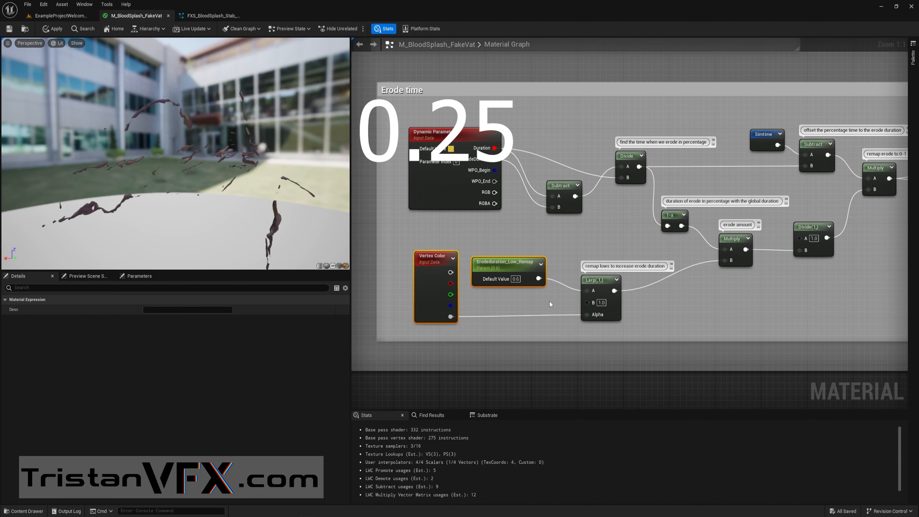
{"action": "left_click", "coordinate": [499, 299]}
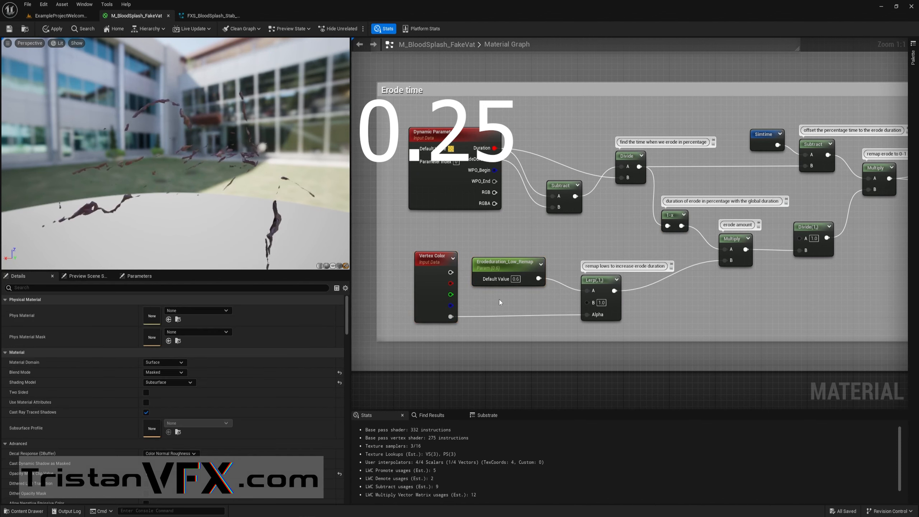
Try a default value of 0 for the Erodeduration_Low_Remap parameter, then set it to 0.7.
{"action": "left_click", "coordinate": [515, 264]}
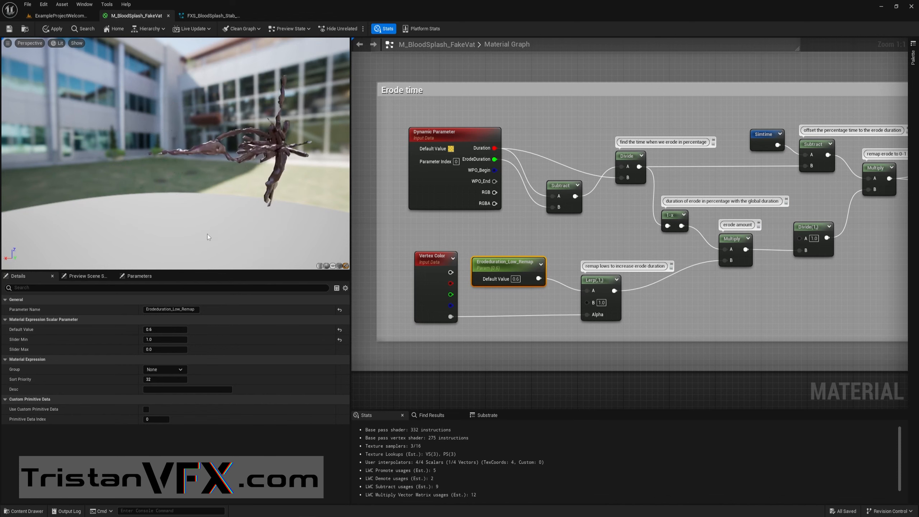
{"action": "left_click_drag", "start_coordinate": [207, 234], "coordinate": [188, 158]}
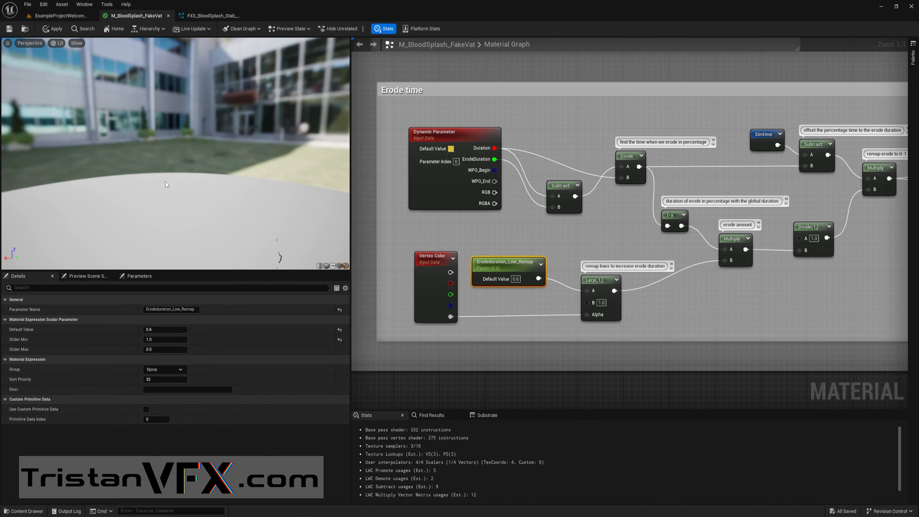
{"action": "left_click", "coordinate": [168, 330]}
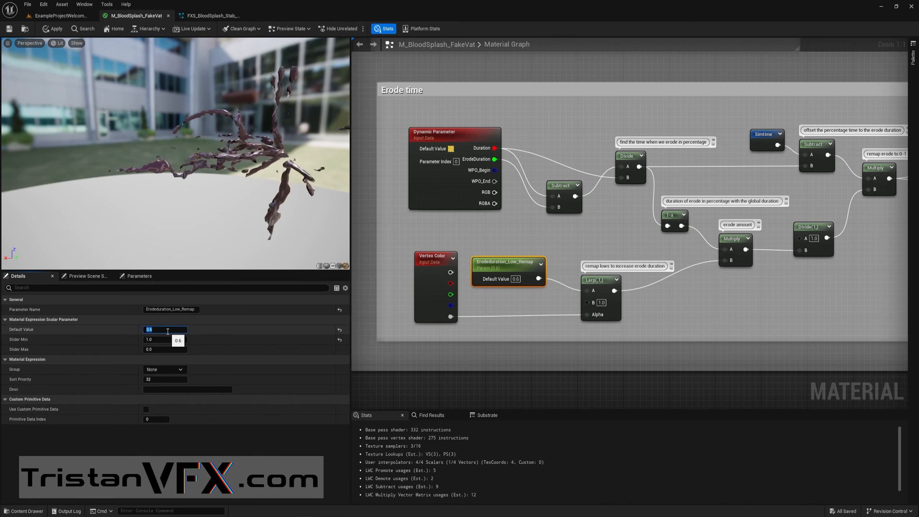
{"action": "type", "text": "0"}
{"action": "key", "text": "Return"}
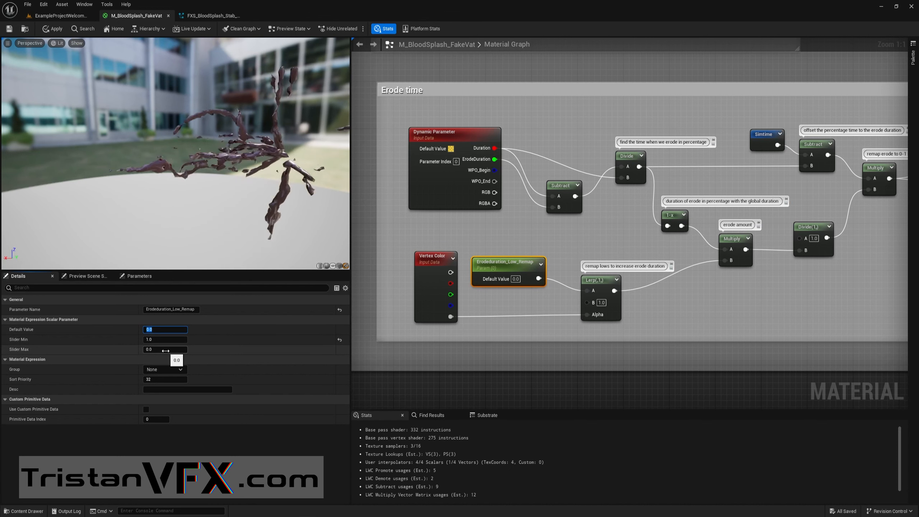
{"action": "type", "text": "0.7"}
{"action": "key", "text": "Return"}
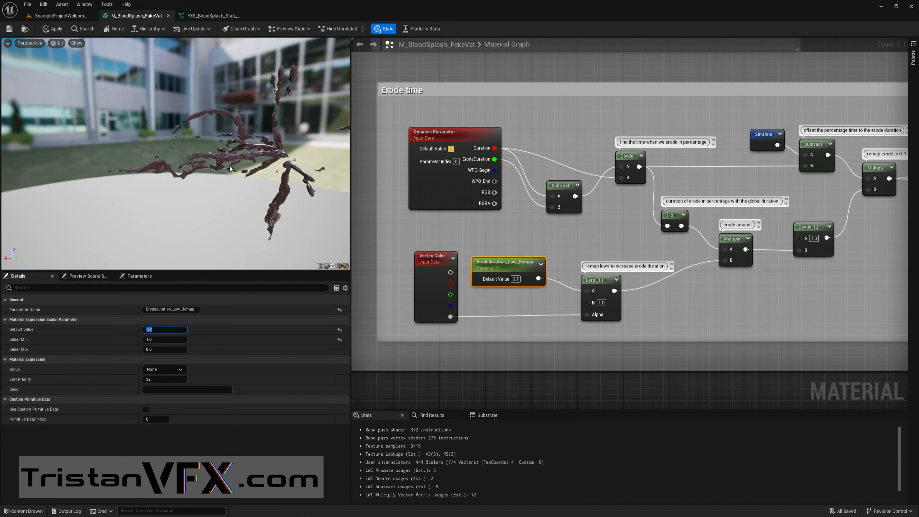
Select the erode amount Multiply node that combines the 1-x duration with the remapped vertex color.
{"action": "right_click_drag", "start_coordinate": [696, 254], "coordinate": [600, 281]}
{"action": "left_click_drag", "start_coordinate": [613, 240], "coordinate": [659, 280]}
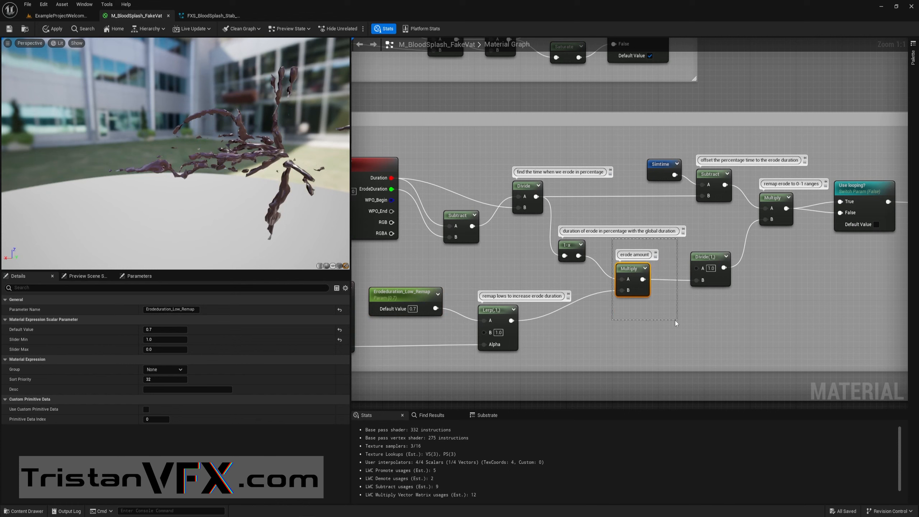
{"action": "left_click_drag", "start_coordinate": [675, 321], "coordinate": [676, 321]}
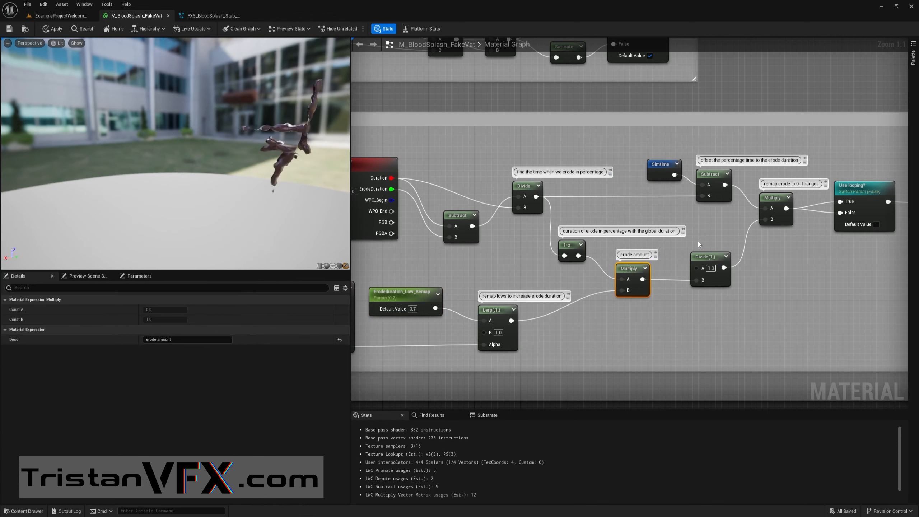
Follow the erode-start Divide into the Subtract node that offsets the percentage time to the erode duration.
{"action": "right_click_drag", "start_coordinate": [699, 244], "coordinate": [606, 308]}
{"action": "left_click", "coordinate": [629, 261]}
{"action": "right_click_drag", "start_coordinate": [629, 261], "coordinate": [621, 240]}
{"action": "left_click", "coordinate": [524, 245]}
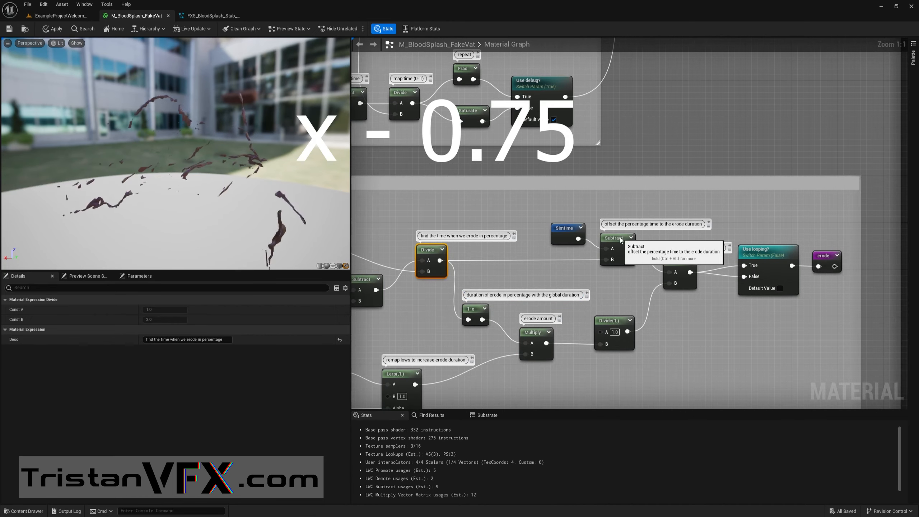
{"action": "left_click", "coordinate": [622, 240]}
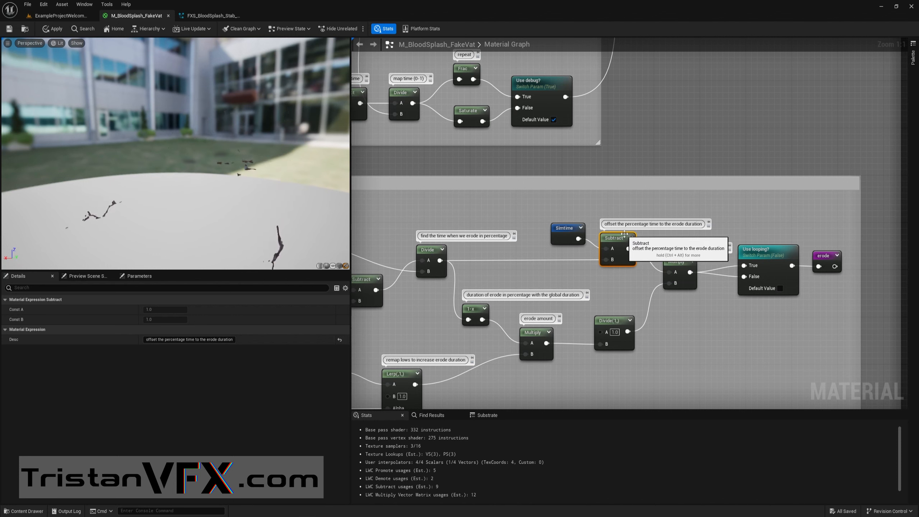
Follow the erode amount through the Divide(1,) node to the Multiply that remaps erode to 0-1 ranges.
{"action": "mouse_move", "coordinate": [634, 287]}
{"action": "right_mouse_down"}
{"action": "mouse_move", "coordinate": [644, 268]}
{"action": "mouse_move", "coordinate": [643, 278]}
{"action": "right_mouse_up"}
{"action": "left_click_drag", "start_coordinate": [547, 323], "coordinate": [538, 325]}
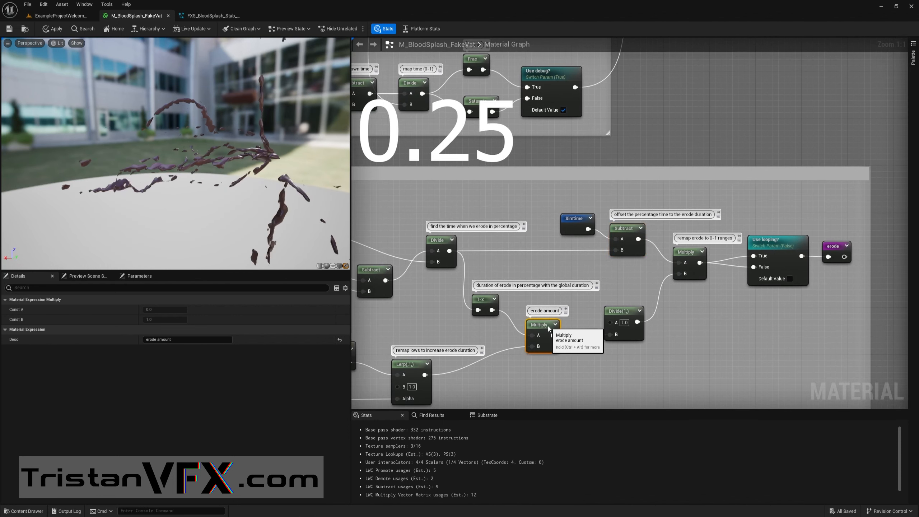
{"action": "left_click", "coordinate": [626, 311]}
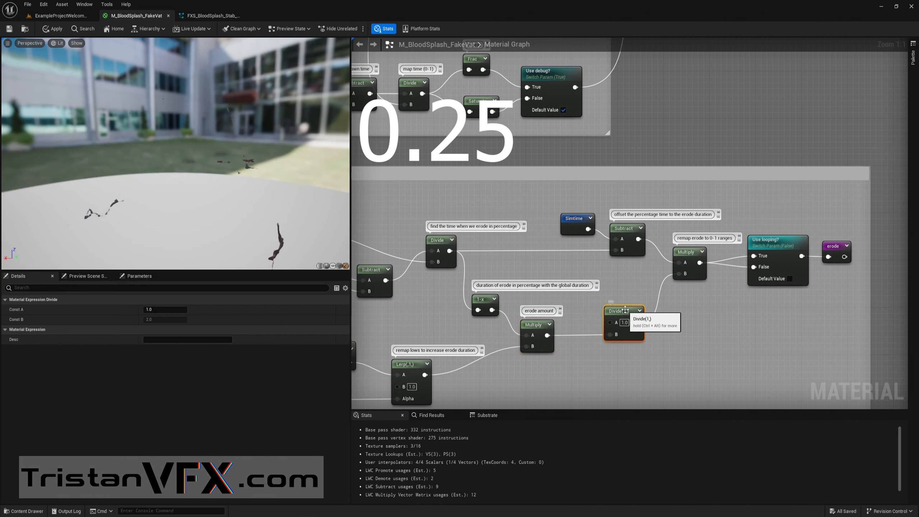
{"action": "left_click", "coordinate": [689, 252]}
{"action": "right_click_drag", "start_coordinate": [662, 263], "coordinate": [577, 270]}
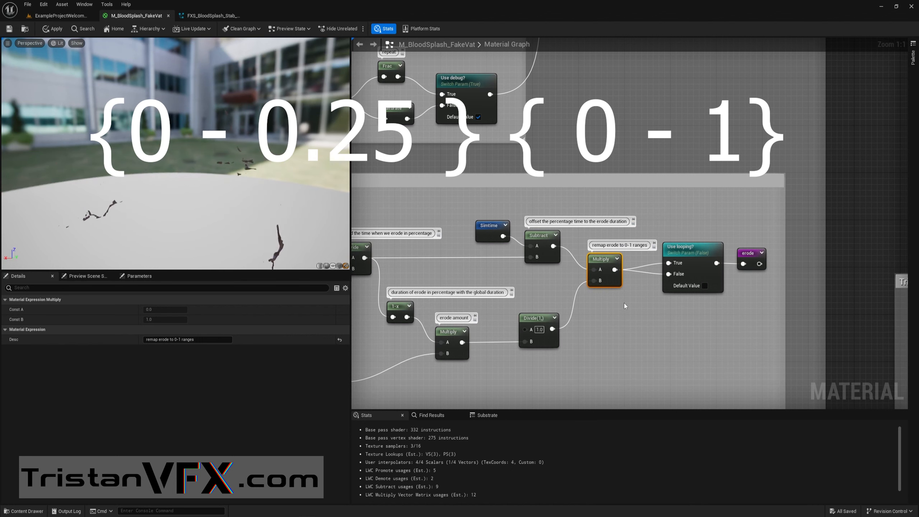
Go to the Grab mapped vector group in the material graph and select its Vertex Color node.
{"action": "scroll", "coordinate": [625, 304], "scroll_direction": "down", "scroll_amount": 1}
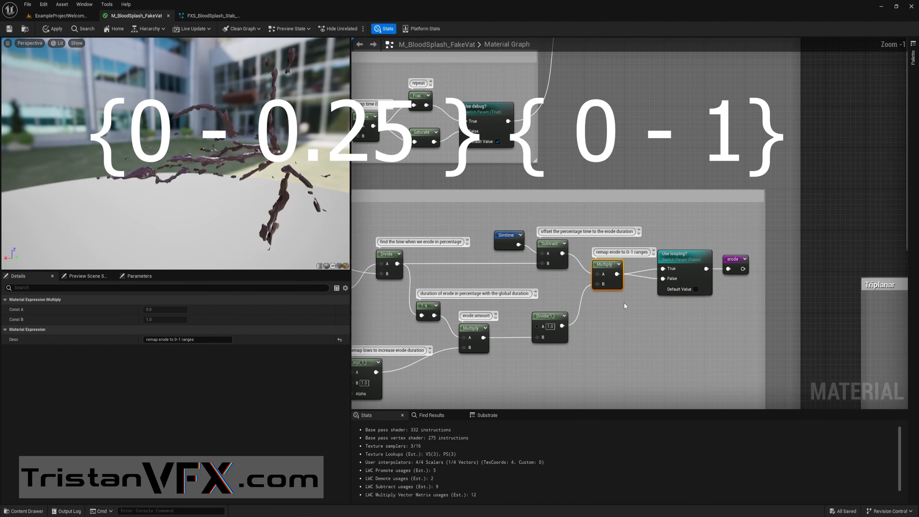
{"action": "scroll", "coordinate": [624, 304], "scroll_direction": "down", "scroll_amount": 3}
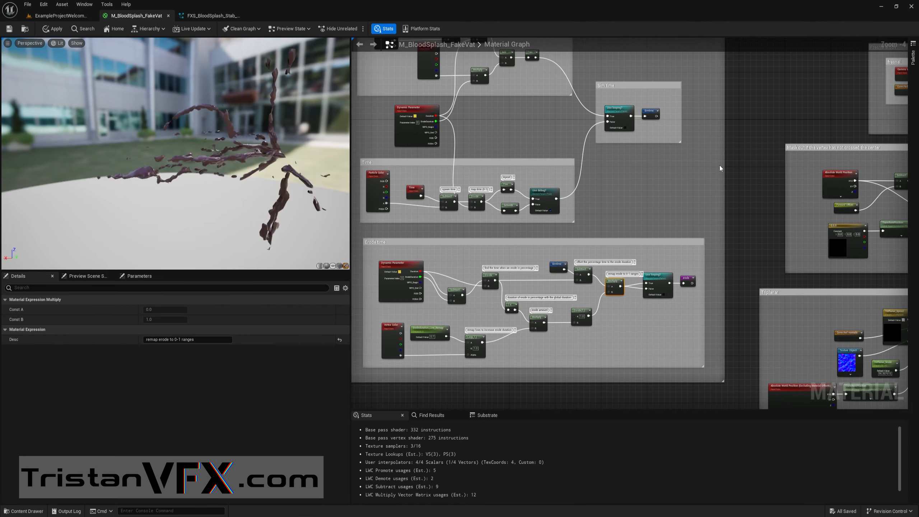
{"action": "scroll", "coordinate": [759, 139], "scroll_direction": "down", "scroll_amount": 1}
{"action": "right_click_drag", "start_coordinate": [759, 139], "coordinate": [543, 410]}
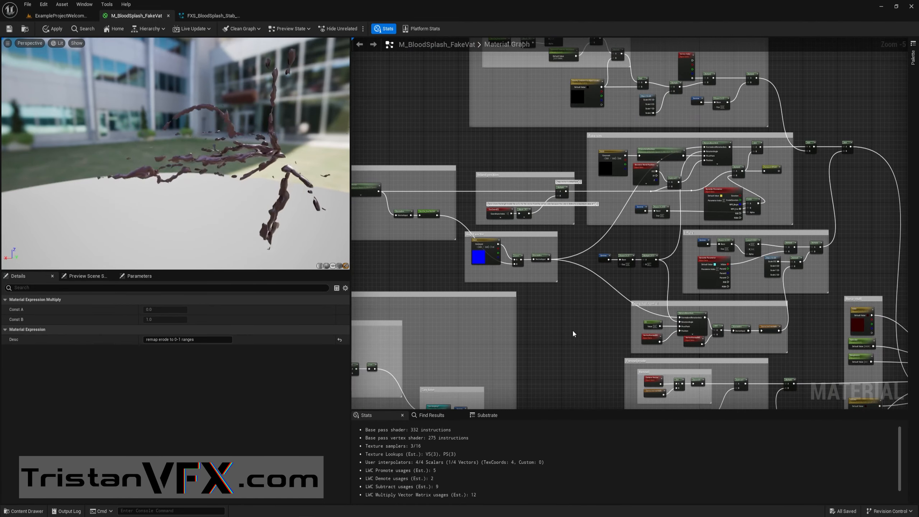
{"action": "left_click", "coordinate": [588, 283]}
{"action": "scroll", "coordinate": [592, 281], "scroll_direction": "down", "scroll_amount": 1}
{"action": "scroll", "coordinate": [496, 260], "scroll_direction": "up", "scroll_amount": 3}
{"action": "right_click_drag", "start_coordinate": [496, 260], "coordinate": [558, 279]}
{"action": "scroll", "coordinate": [489, 257], "scroll_direction": "up", "scroll_amount": 3}
{"action": "left_click_drag", "start_coordinate": [494, 298], "coordinate": [570, 207]}
{"action": "left_click_drag", "start_coordinate": [529, 249], "coordinate": [540, 249]}
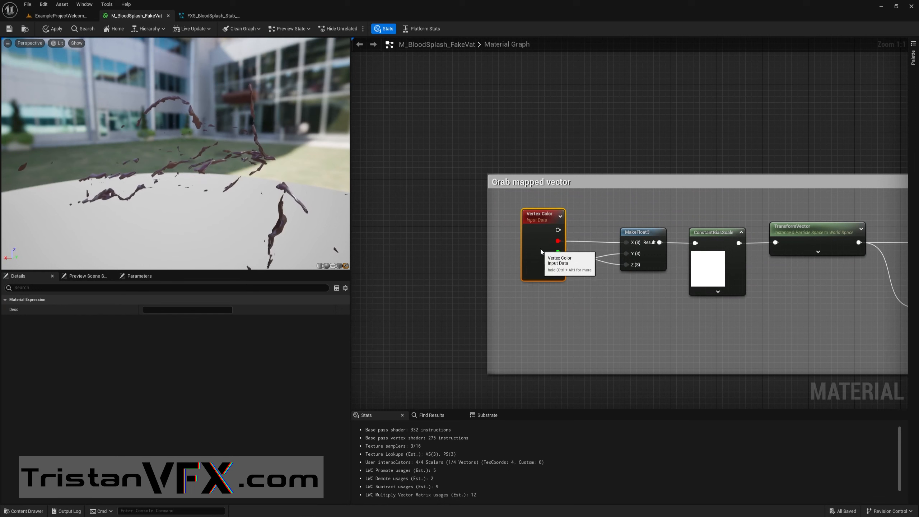
Inspect the MakeFloat3 node that swaps the vertex color channels and the bias and scale of the ConstantBiasScale node.
{"action": "right_click_drag", "start_coordinate": [568, 294], "coordinate": [537, 256]}
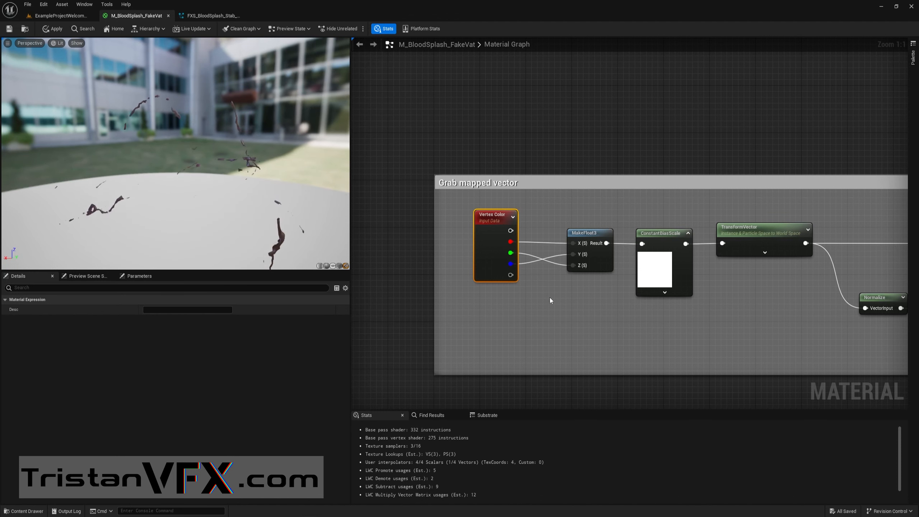
{"action": "left_click_drag", "start_coordinate": [550, 298], "coordinate": [623, 209]}
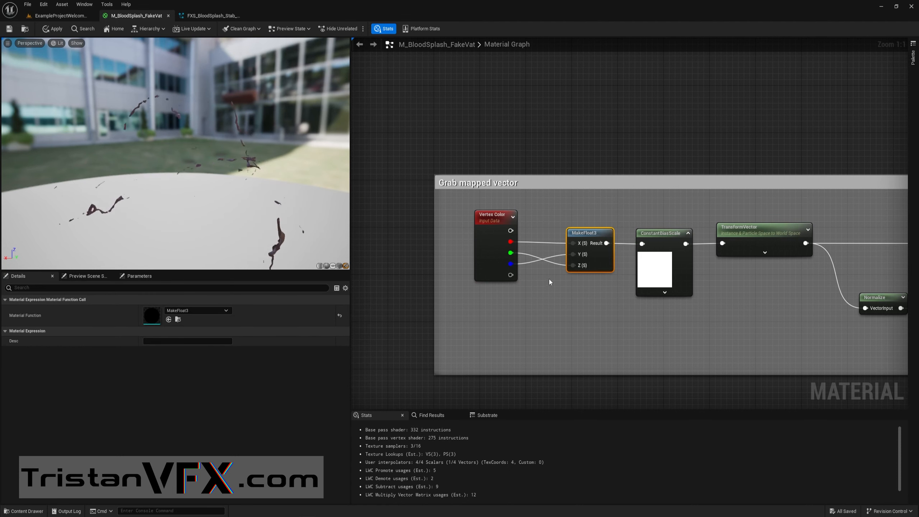
{"action": "left_click_drag", "start_coordinate": [554, 206], "coordinate": [623, 286]}
{"action": "right_click_drag", "start_coordinate": [623, 286], "coordinate": [513, 282]}
{"action": "left_click", "coordinate": [547, 267]}
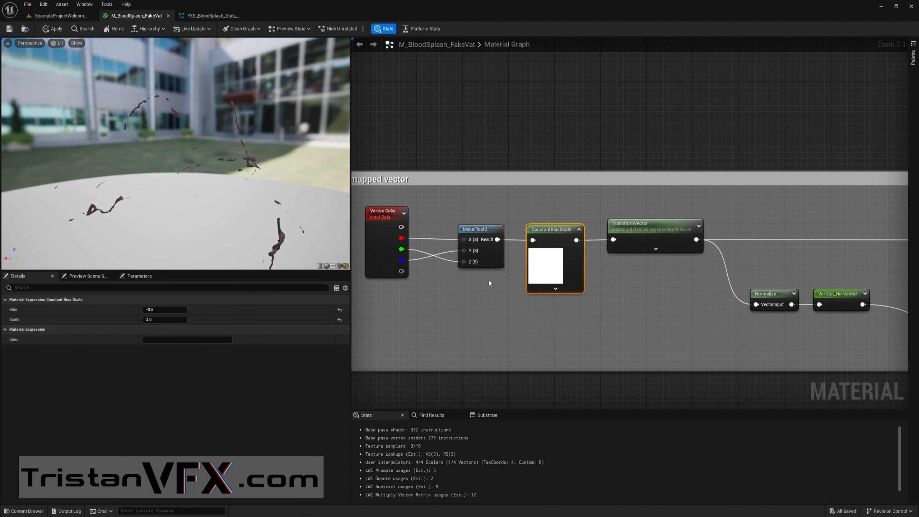
Inspect the TransformVector node's source and destination spaces and view the blood splash preview from another angle.
{"action": "right_click_drag", "start_coordinate": [641, 273], "coordinate": [577, 284]}
{"action": "scroll", "coordinate": [576, 281], "scroll_direction": "down", "scroll_amount": 1}
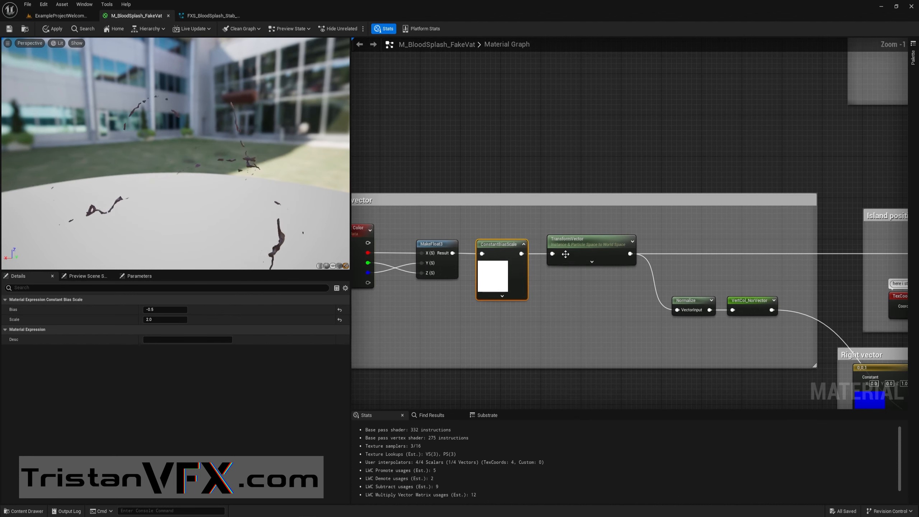
{"action": "left_click", "coordinate": [587, 252]}
{"action": "left_click_drag", "start_coordinate": [303, 191], "coordinate": [332, 218]}
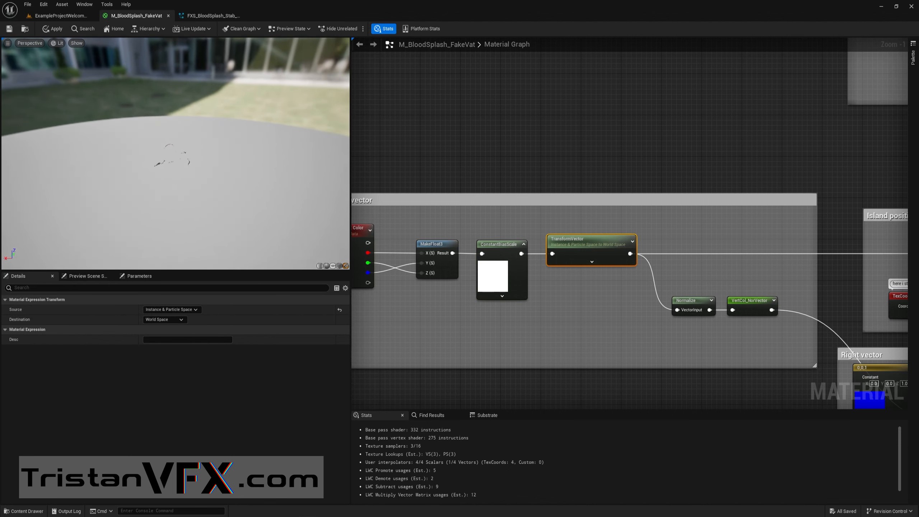
{"action": "mouse_move", "coordinate": [187, 163]}
{"action": "left_mouse_down"}
{"action": "mouse_move", "coordinate": [197, 159]}
{"action": "mouse_move", "coordinate": [186, 164]}
{"action": "left_mouse_up"}
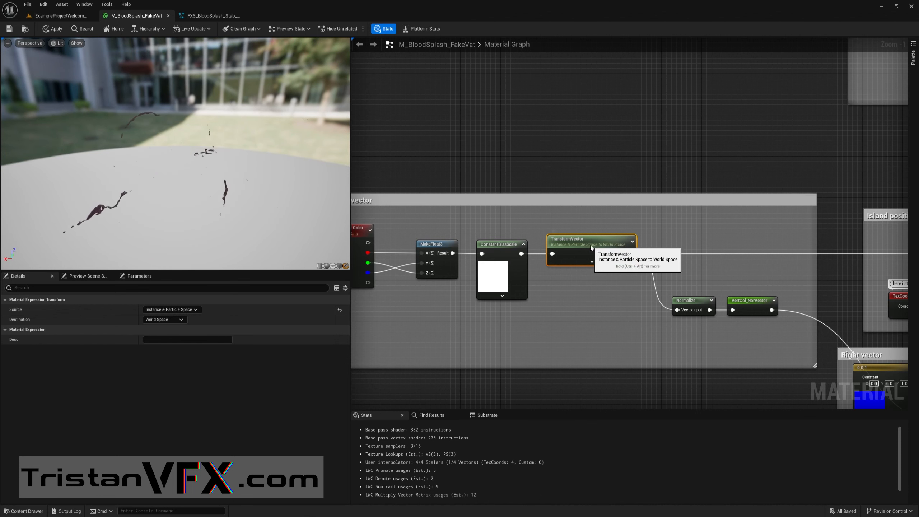
Inspect the TexCoord[1] node and its R component mask in the Island position group.
{"action": "scroll", "coordinate": [624, 290], "scroll_direction": "down", "scroll_amount": 1}
{"action": "right_click_drag", "start_coordinate": [619, 293], "coordinate": [444, 289]}
{"action": "right_click_drag", "start_coordinate": [570, 269], "coordinate": [377, 261]}
{"action": "scroll", "coordinate": [507, 287], "scroll_direction": "up", "scroll_amount": 2}
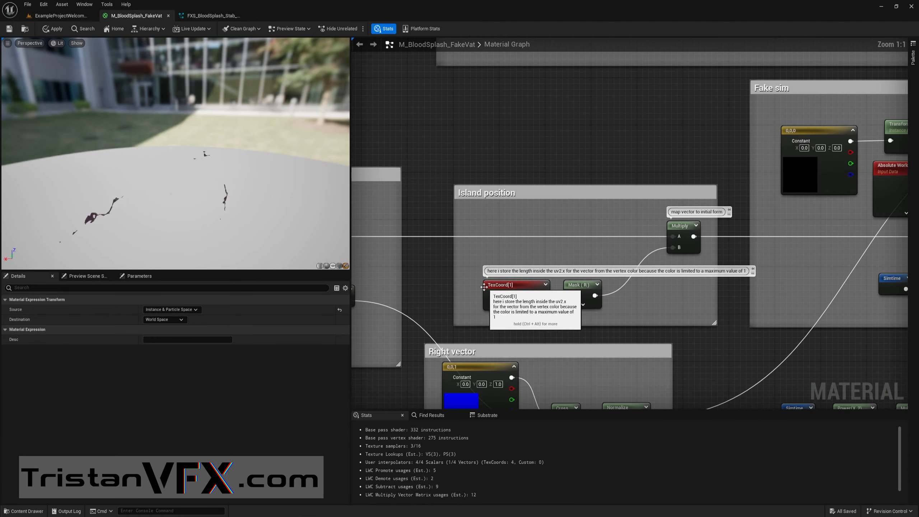
{"action": "left_click", "coordinate": [449, 261]}
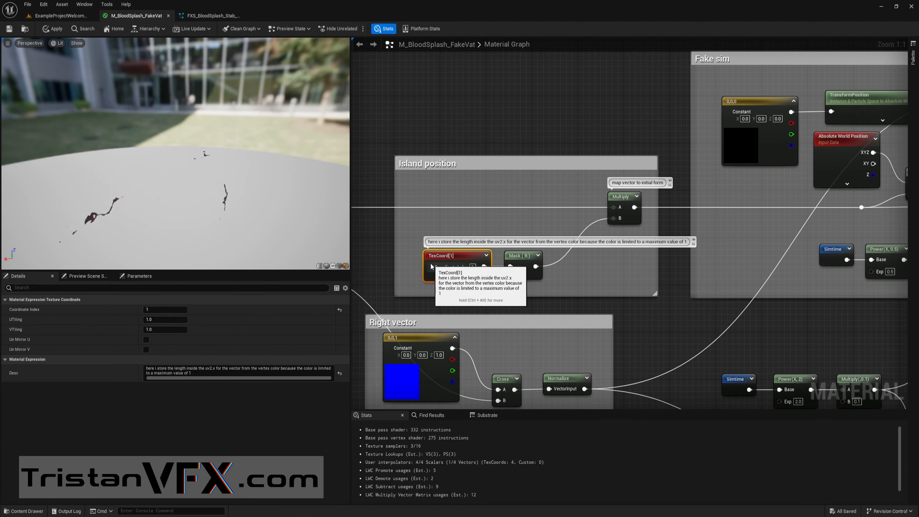
{"action": "left_click", "coordinate": [519, 260]}
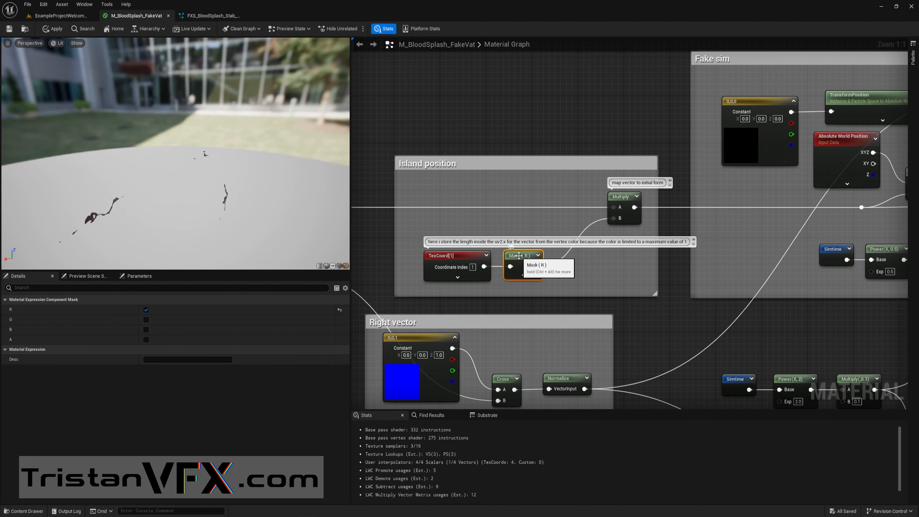
Check the Multiply that maps the vector to its initial form against the TexCoord[1] and Mask nodes supplying its length.
{"action": "left_click_drag", "start_coordinate": [589, 185], "coordinate": [645, 230]}
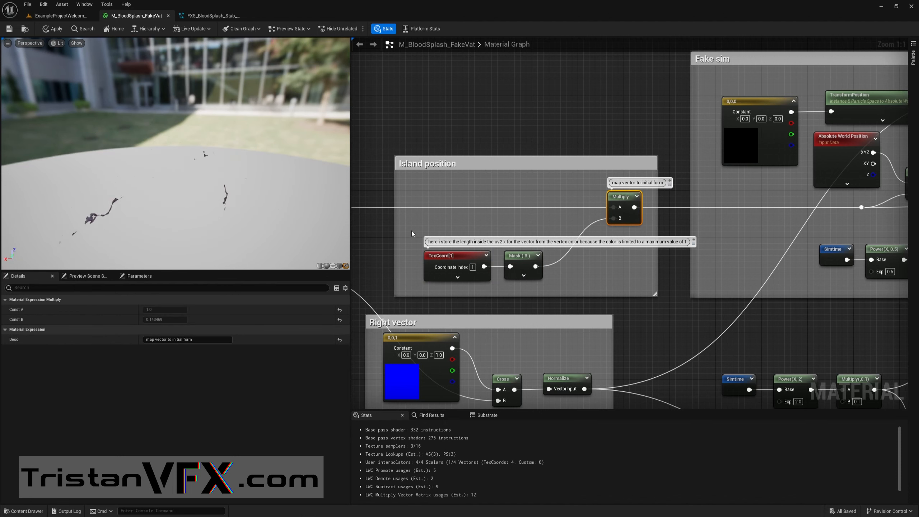
{"action": "left_click_drag", "start_coordinate": [410, 224], "coordinate": [580, 280]}
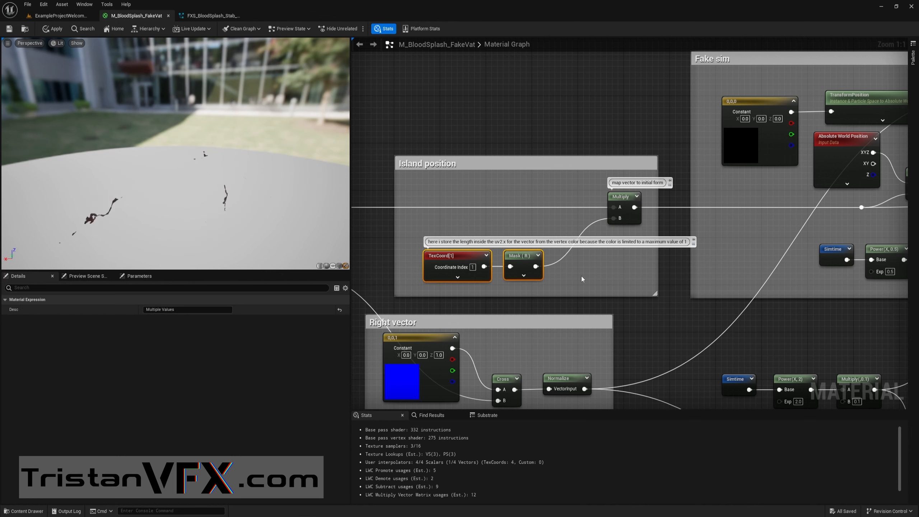
{"action": "left_click", "coordinate": [477, 267]}
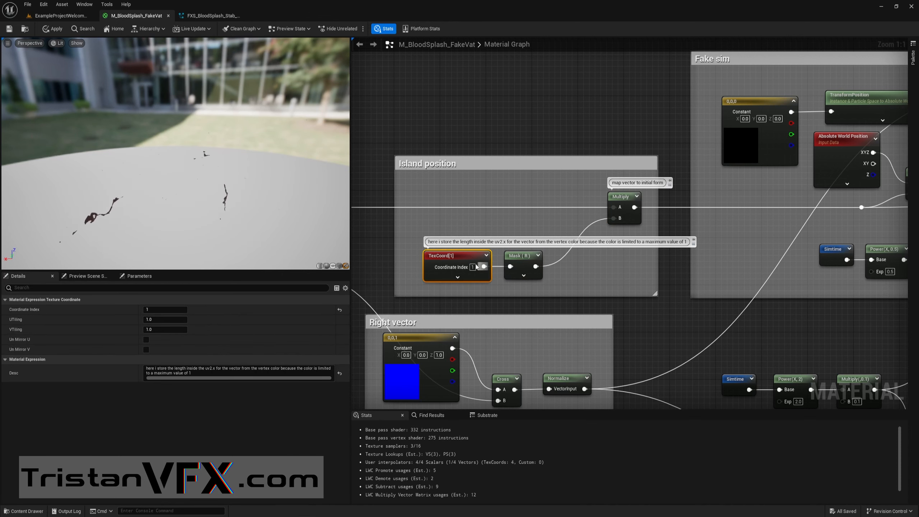
Examine the RotateAboutAxis node in the Fake sim group and view the blood splash preview from a higher angle.
{"action": "scroll", "coordinate": [610, 257], "scroll_direction": "down", "scroll_amount": 1}
{"action": "right_click_drag", "start_coordinate": [611, 257], "coordinate": [414, 280]}
{"action": "scroll", "coordinate": [595, 259], "scroll_direction": "down", "scroll_amount": 1}
{"action": "right_click_drag", "start_coordinate": [595, 258], "coordinate": [547, 271]}
{"action": "scroll", "coordinate": [714, 161], "scroll_direction": "up", "scroll_amount": 1}
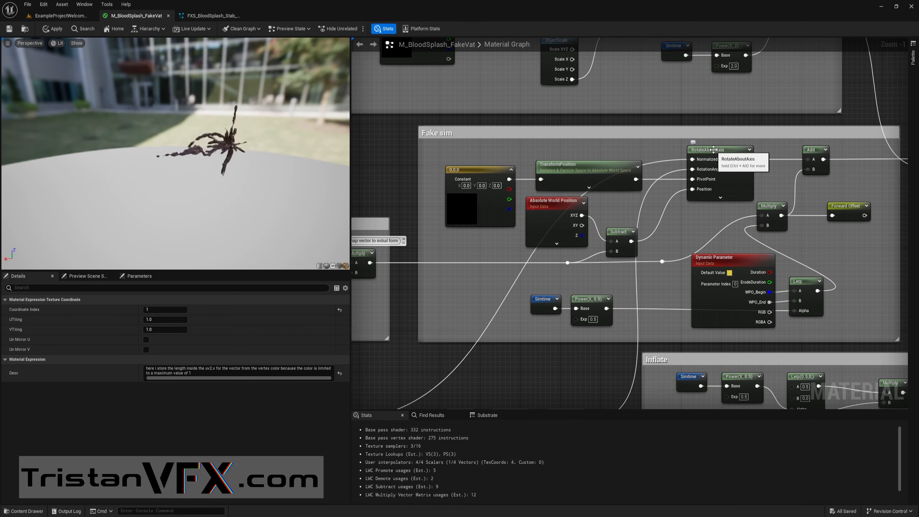
{"action": "scroll", "coordinate": [714, 149], "scroll_direction": "up", "scroll_amount": 1}
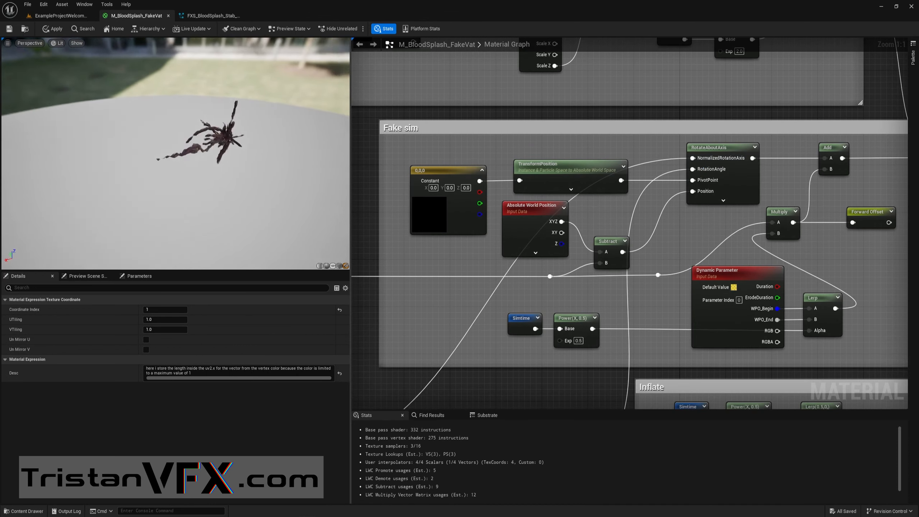
{"action": "left_click_drag", "start_coordinate": [219, 141], "coordinate": [230, 145]}
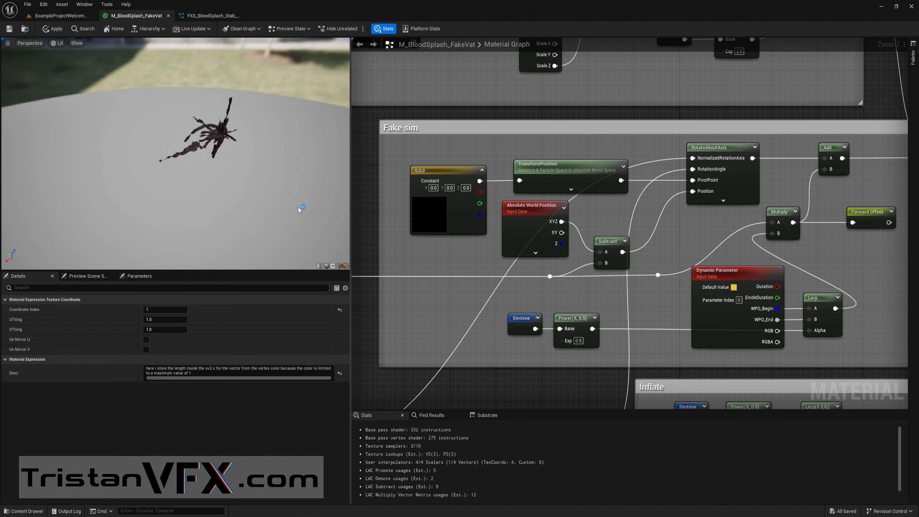
Inspect the Normalize and VertCol_NorVector nodes that follow the TransformVector node.
{"action": "scroll", "coordinate": [443, 247], "scroll_direction": "down", "scroll_amount": 2}
{"action": "right_click_drag", "start_coordinate": [387, 273], "coordinate": [657, 246]}
{"action": "mouse_move", "coordinate": [516, 254]}
{"action": "right_mouse_down"}
{"action": "mouse_move", "coordinate": [635, 239]}
{"action": "mouse_move", "coordinate": [650, 209]}
{"action": "right_mouse_up"}
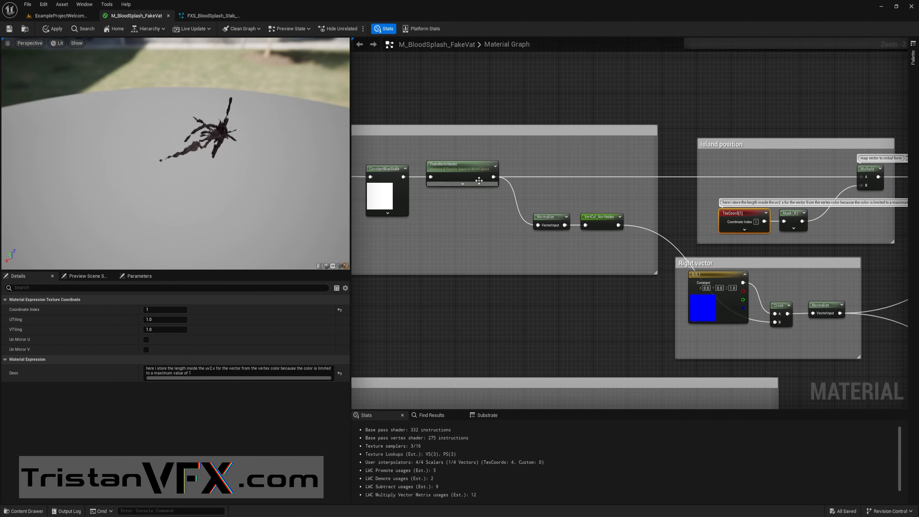
{"action": "scroll", "coordinate": [593, 265], "scroll_direction": "up", "scroll_amount": 2}
{"action": "right_click_drag", "start_coordinate": [594, 265], "coordinate": [441, 182]}
{"action": "left_click", "coordinate": [493, 144]}
Inspect the Right vector group, from the 0,0,1 constant and Cross node to its Normalize node.
{"action": "left_click", "coordinate": [610, 207]}
{"action": "scroll", "coordinate": [537, 222], "scroll_direction": "down", "scroll_amount": 1}
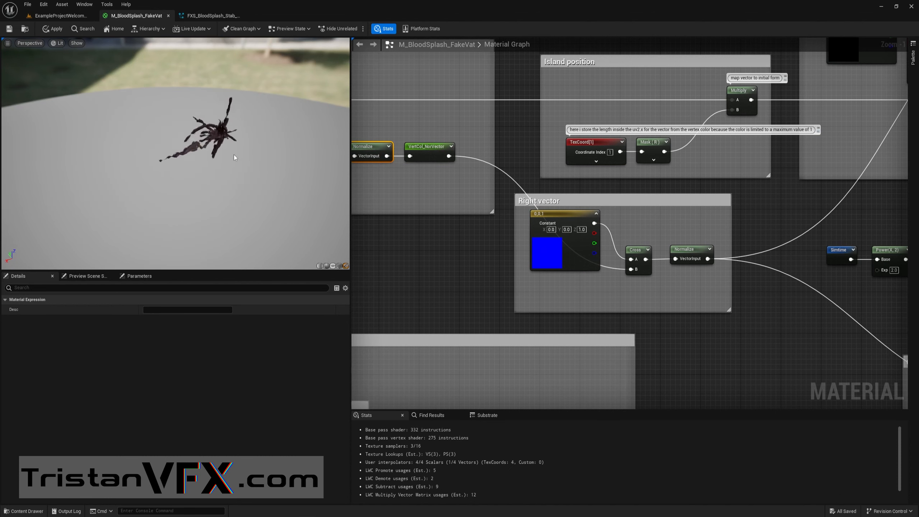
{"action": "right_click_drag", "start_coordinate": [689, 278], "coordinate": [547, 276]}
{"action": "left_click_drag", "start_coordinate": [524, 272], "coordinate": [569, 236]}
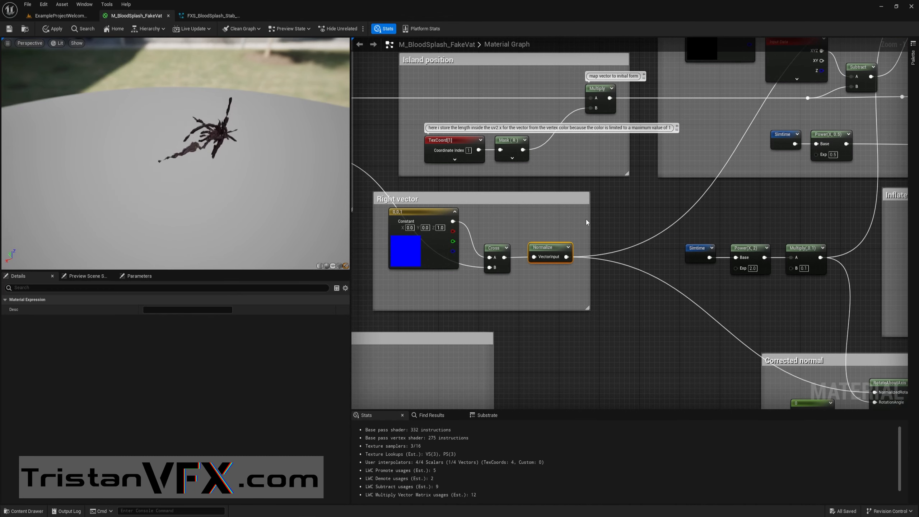
Trace the right vector into the NormalizedRotationAxis input of RotateAboutAxis in Fake sim and check its PivotPoint input.
{"action": "right_click_drag", "start_coordinate": [630, 202], "coordinate": [548, 297]}
{"action": "right_click_drag", "start_coordinate": [631, 270], "coordinate": [499, 293]}
{"action": "scroll", "coordinate": [498, 294], "scroll_direction": "down", "scroll_amount": 1}
{"action": "scroll", "coordinate": [696, 134], "scroll_direction": "up", "scroll_amount": 2}
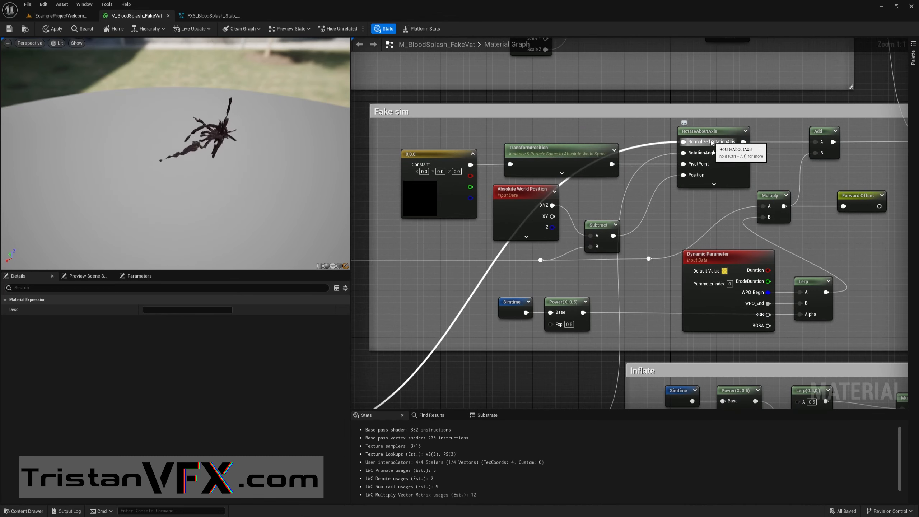
{"action": "scroll", "coordinate": [644, 185], "scroll_direction": "down", "scroll_amount": 1}
{"action": "scroll", "coordinate": [644, 190], "scroll_direction": "up", "scroll_amount": 1}
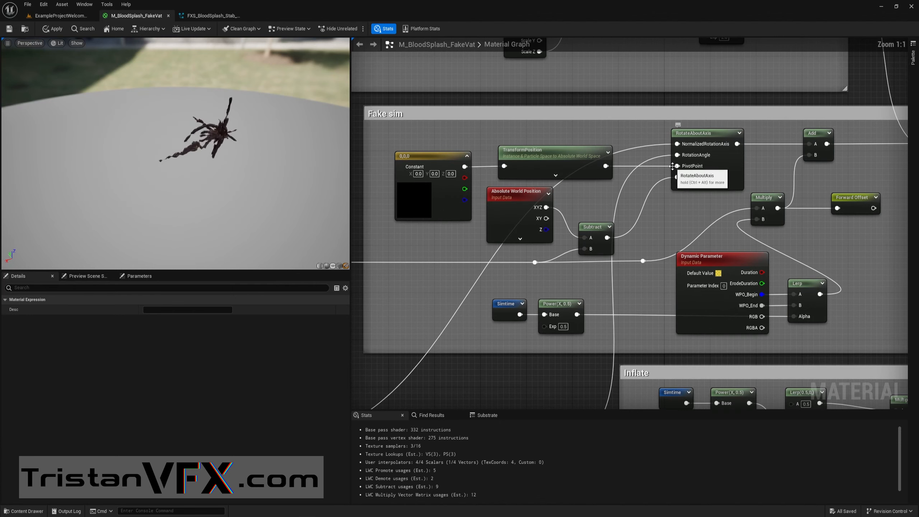
Inspect the 0,0,0 constant and the TransformPosition node's source and destination spaces, checking the pivot in the blood splash preview.
{"action": "right_click_drag", "start_coordinate": [433, 227], "coordinate": [466, 236]}
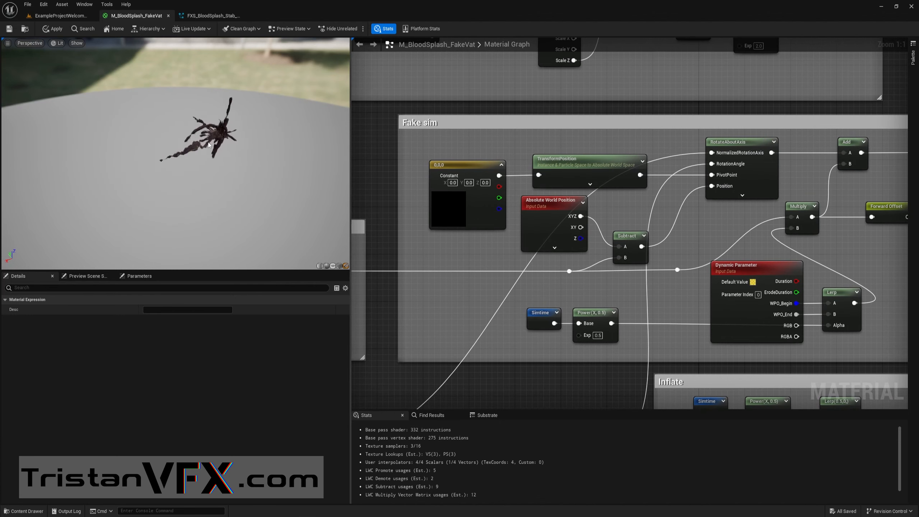
{"action": "right_click_drag", "start_coordinate": [440, 217], "coordinate": [400, 238]}
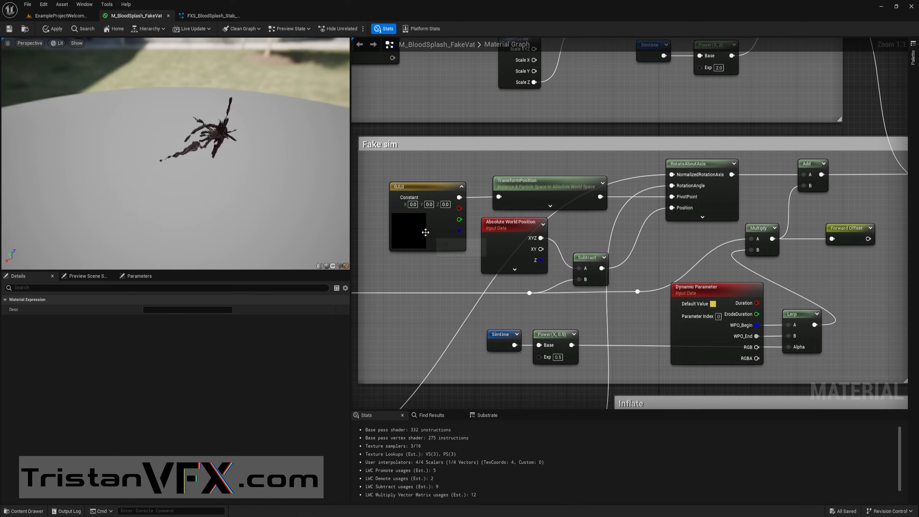
{"action": "left_click", "coordinate": [519, 190]}
{"action": "scroll", "coordinate": [632, 212], "scroll_direction": "down", "scroll_amount": 1}
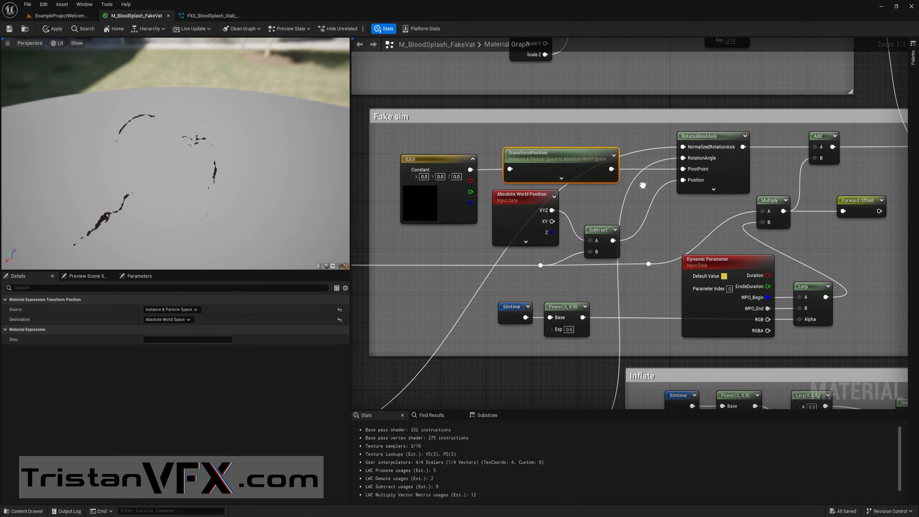
{"action": "left_click_drag", "start_coordinate": [219, 162], "coordinate": [212, 149]}
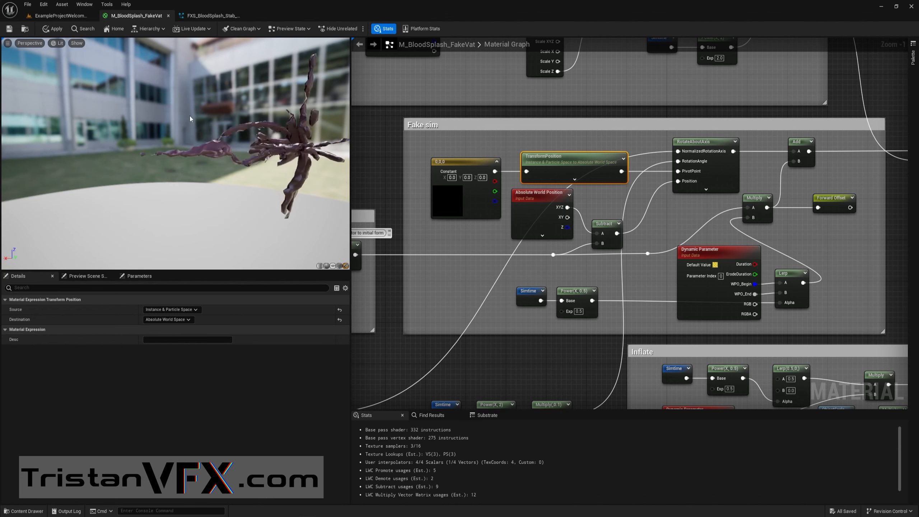
Inspect the Absolute World Position node and the Island position Multiply that is subtracted from it.
{"action": "right_click_drag", "start_coordinate": [468, 243], "coordinate": [549, 227]}
{"action": "left_click", "coordinate": [620, 209]}
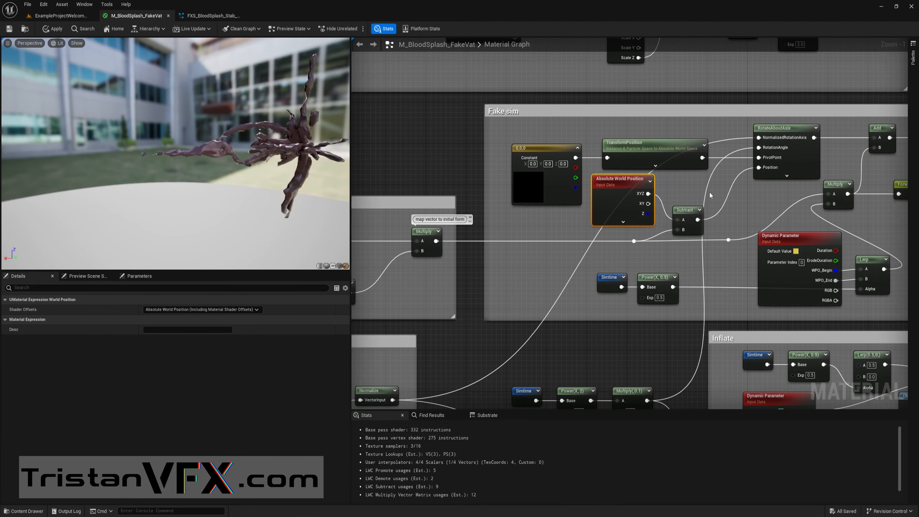
{"action": "right_click_drag", "start_coordinate": [567, 234], "coordinate": [715, 217]}
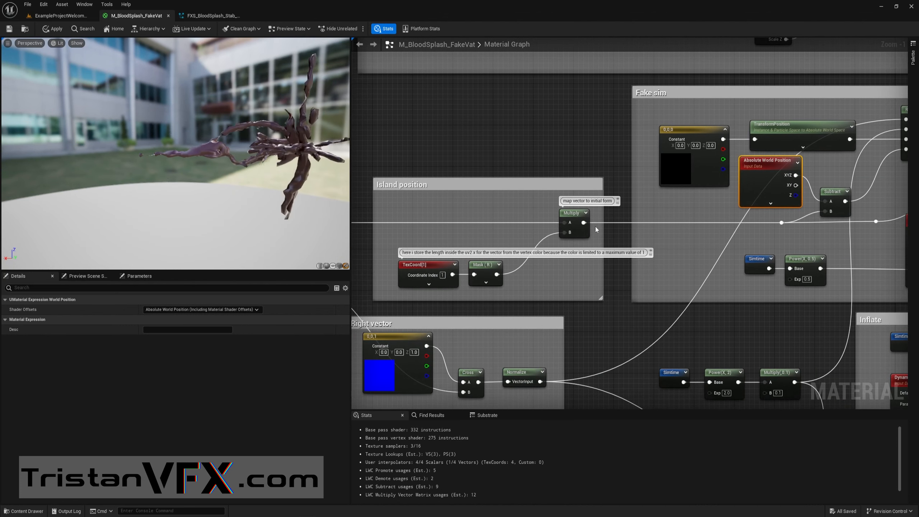
{"action": "left_click_drag", "start_coordinate": [532, 202], "coordinate": [584, 234]}
{"action": "right_click_drag", "start_coordinate": [704, 232], "coordinate": [678, 233]}
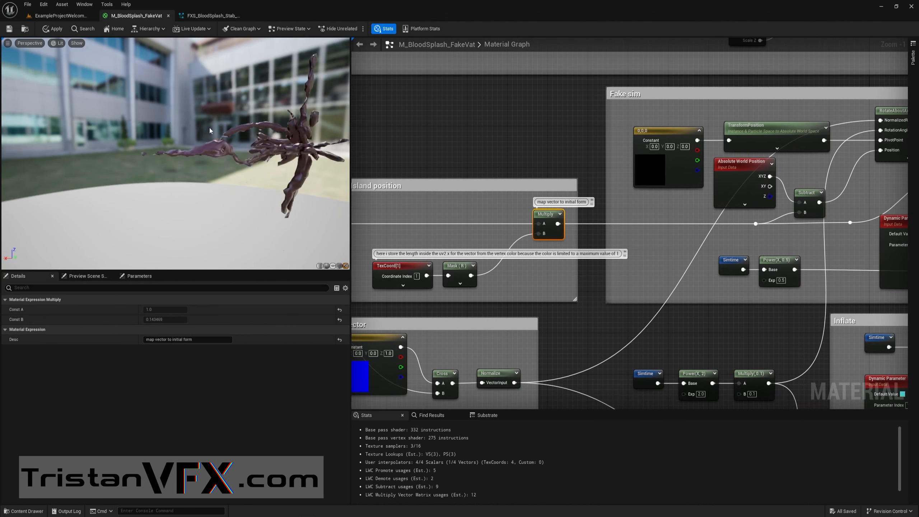
Inspect the Simtime, Power and Multiply nodes that compute the rotation angle, including the exponent and multiplier.
{"action": "right_click_drag", "start_coordinate": [611, 192], "coordinate": [374, 214]}
{"action": "right_click_drag", "start_coordinate": [656, 211], "coordinate": [647, 168]}
{"action": "right_click_drag", "start_coordinate": [482, 324], "coordinate": [522, 238]}
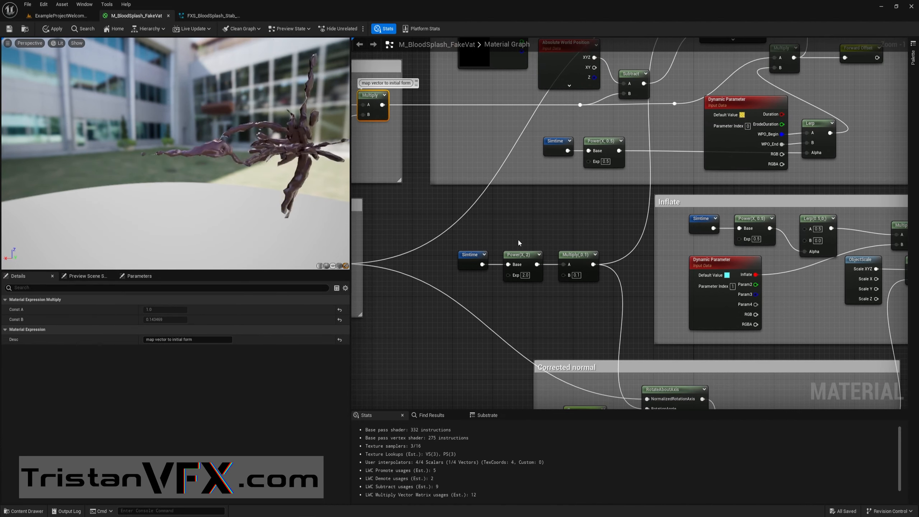
{"action": "left_click_drag", "start_coordinate": [449, 241], "coordinate": [490, 281]}
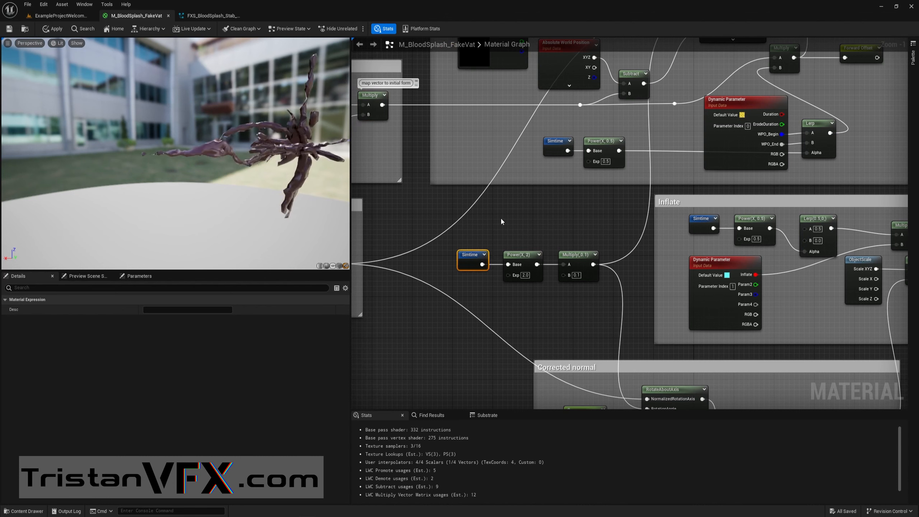
{"action": "left_click_drag", "start_coordinate": [497, 222], "coordinate": [510, 250]}
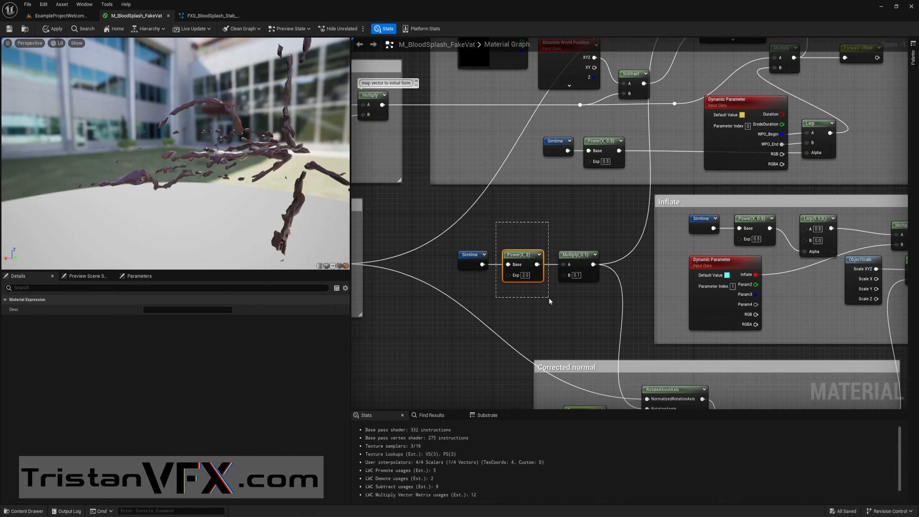
{"action": "left_click_drag", "start_coordinate": [550, 299], "coordinate": [549, 299]}
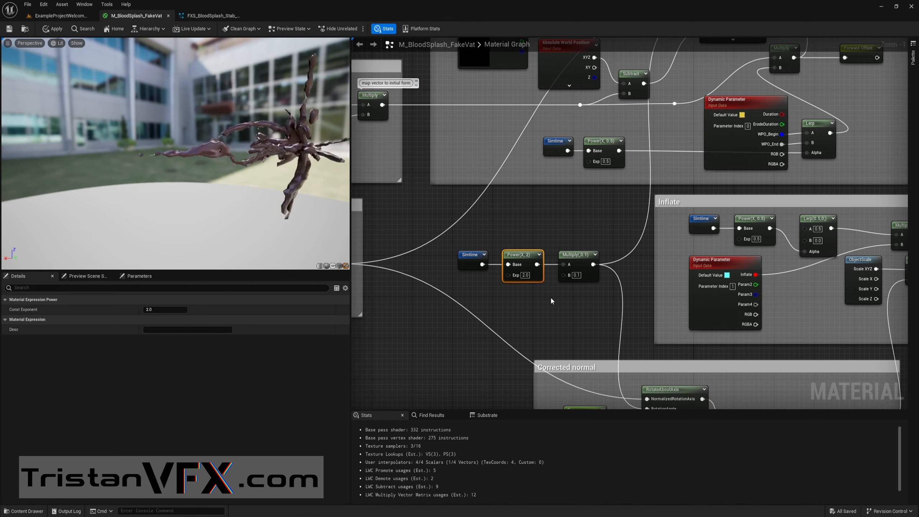
{"action": "left_click", "coordinate": [582, 257]}
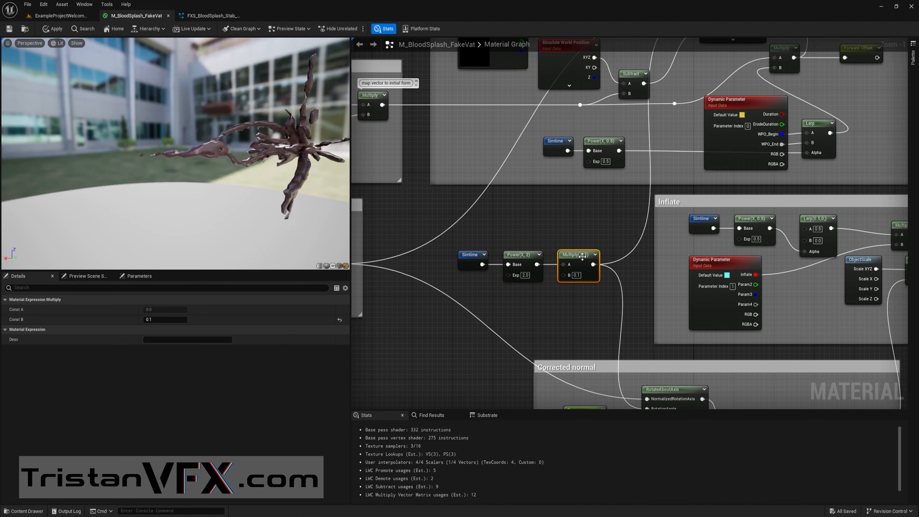
Trace the angle Multiply into the RotationAngle input of RotateAboutAxis and review the node's connections in Fake sim.
{"action": "right_click_drag", "start_coordinate": [595, 239], "coordinate": [554, 328]}
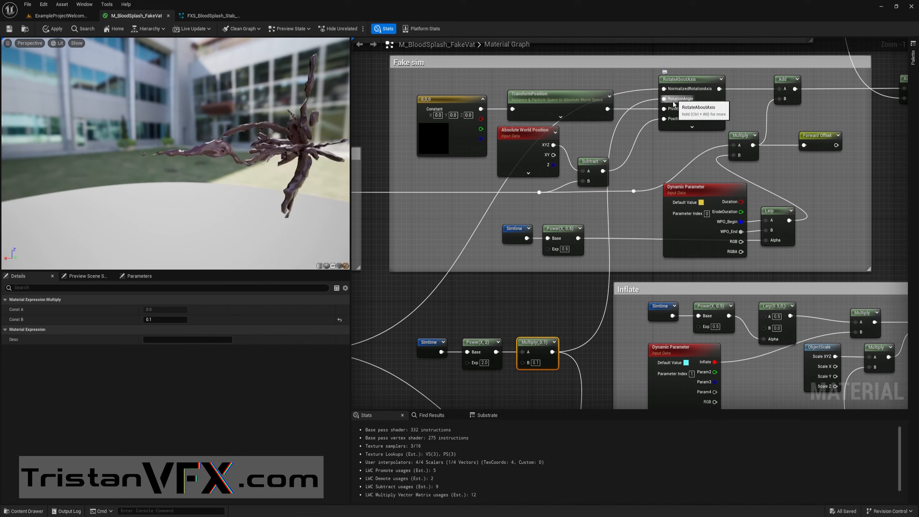
{"action": "right_click_drag", "start_coordinate": [642, 127], "coordinate": [567, 205]}
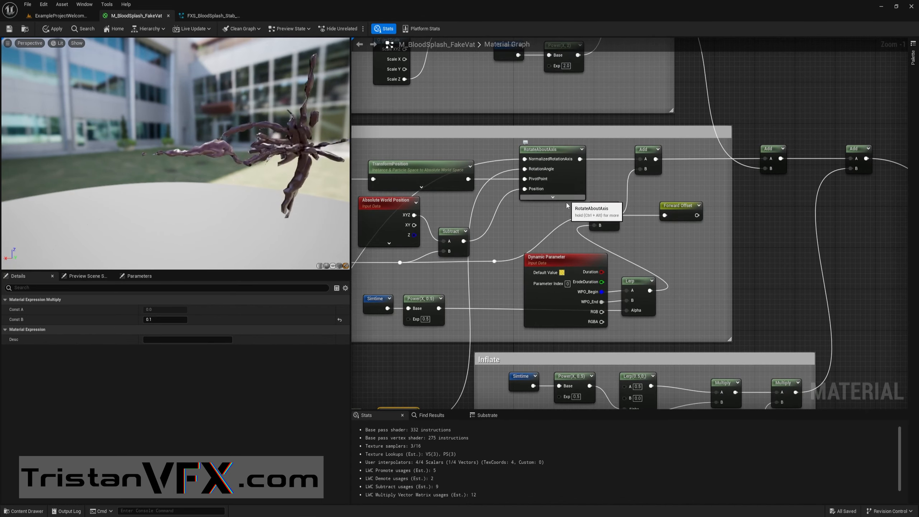
{"action": "scroll", "coordinate": [567, 205], "scroll_direction": "down", "scroll_amount": 1}
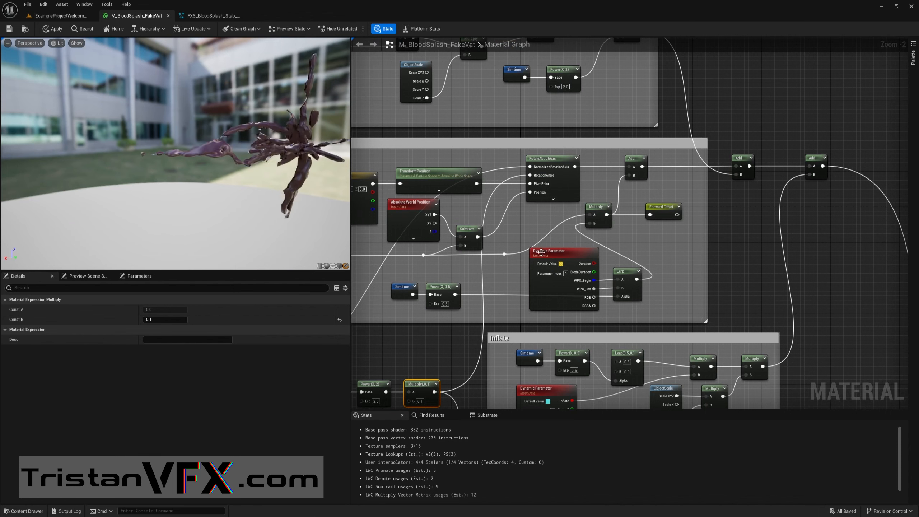
Inspect the RotateAboutAxis node in the Corrected normal group and the shared angle feeding it.
{"action": "mouse_move", "coordinate": [514, 291]}
{"action": "right_mouse_down"}
{"action": "mouse_move", "coordinate": [570, 187]}
{"action": "mouse_move", "coordinate": [539, 189]}
{"action": "mouse_move", "coordinate": [546, 137]}
{"action": "right_mouse_up"}
{"action": "scroll", "coordinate": [578, 238], "scroll_direction": "up", "scroll_amount": 2}
{"action": "scroll", "coordinate": [577, 238], "scroll_direction": "up", "scroll_amount": 1}
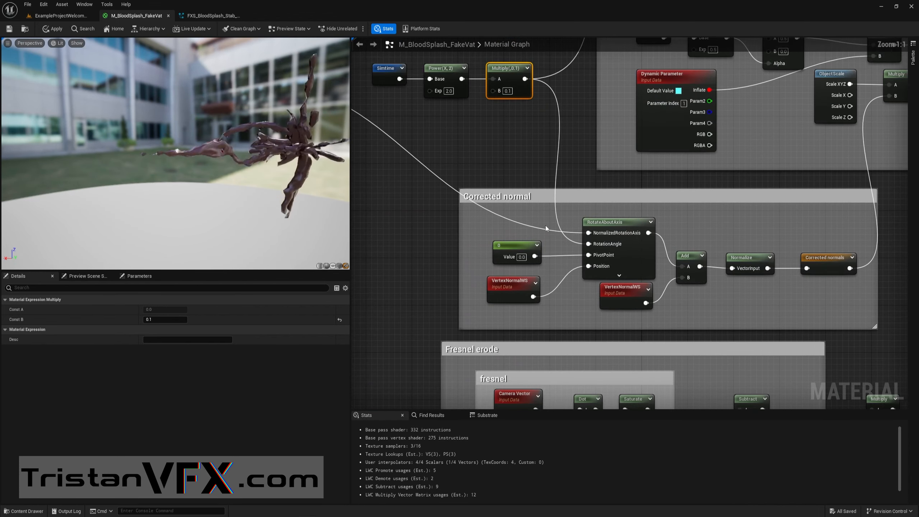
{"action": "right_click_drag", "start_coordinate": [535, 221], "coordinate": [559, 238]}
{"action": "left_click", "coordinate": [636, 240]}
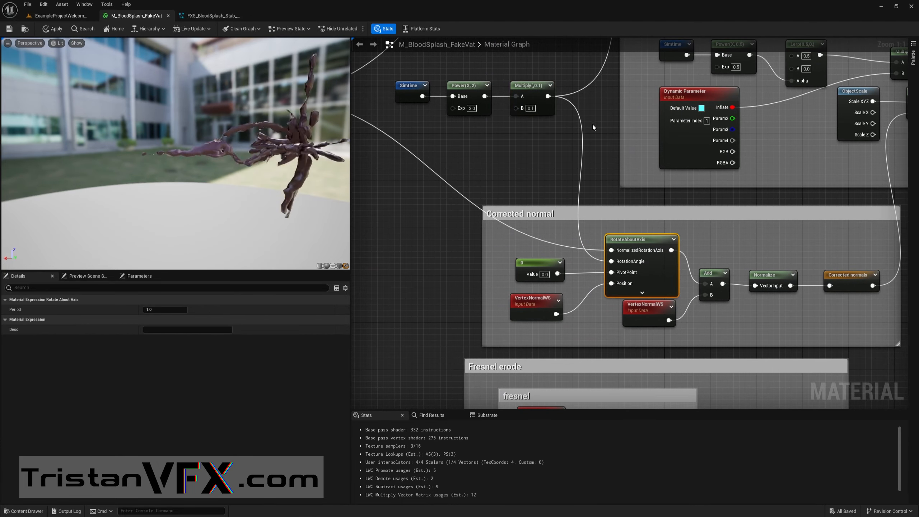
Check the rotation axis, the zero pivot constant and the VertexNormalWS position feeding RotateAboutAxis in Corrected normal.
{"action": "scroll", "coordinate": [593, 126], "scroll_direction": "down", "scroll_amount": 5}
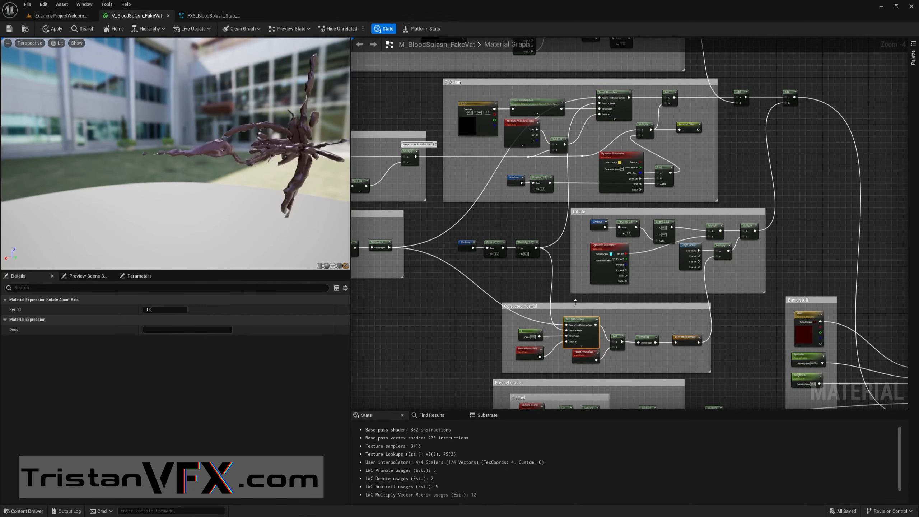
{"action": "left_click", "coordinate": [571, 288]}
{"action": "scroll", "coordinate": [570, 287], "scroll_direction": "up", "scroll_amount": 5}
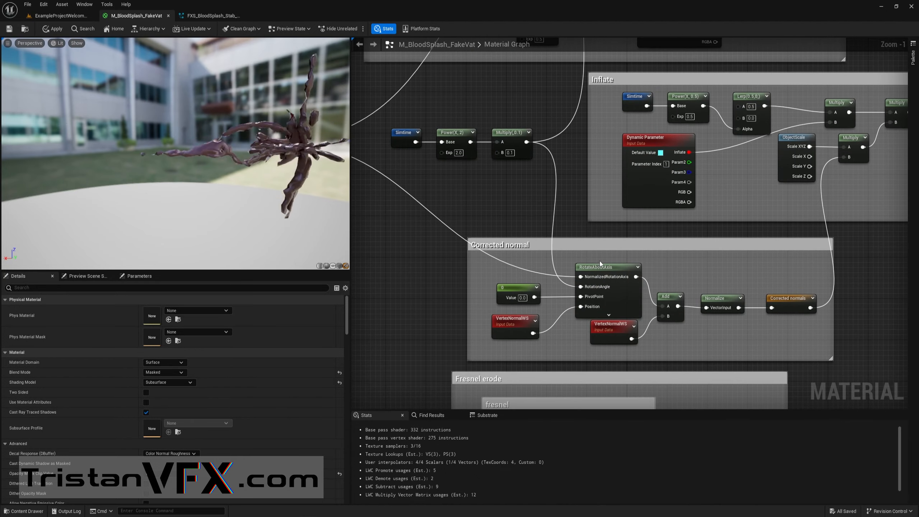
{"action": "right_click_drag", "start_coordinate": [604, 260], "coordinate": [816, 283]}
{"action": "right_click_drag", "start_coordinate": [745, 301], "coordinate": [629, 256]}
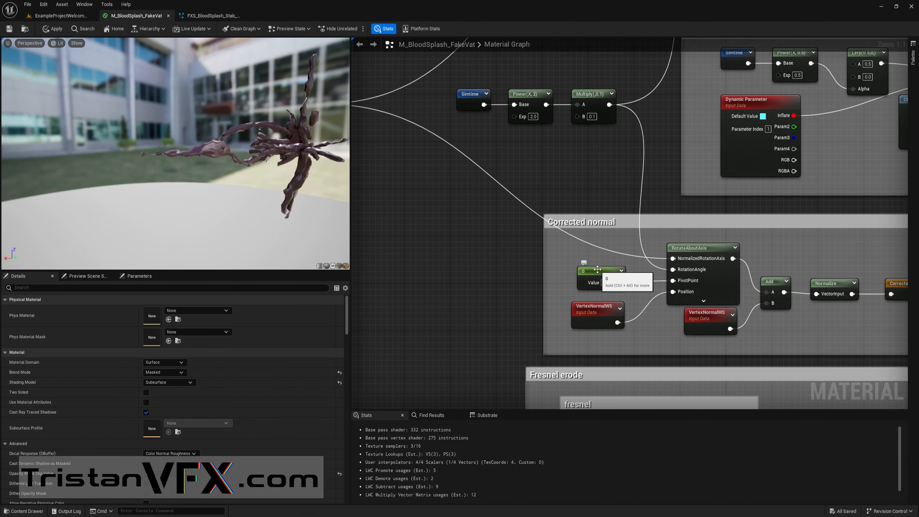
{"action": "left_click_drag", "start_coordinate": [595, 306], "coordinate": [602, 303]}
{"action": "right_click_drag", "start_coordinate": [602, 300], "coordinate": [504, 306]}
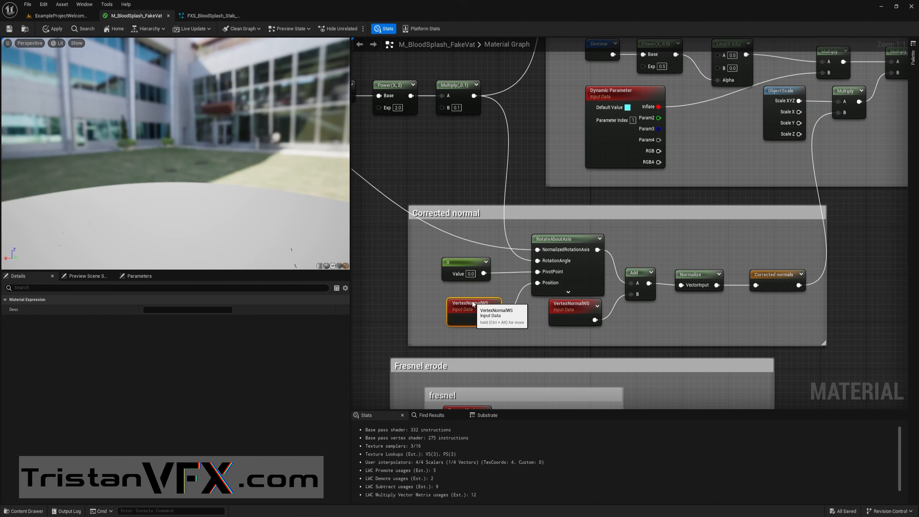
{"action": "left_click_drag", "start_coordinate": [469, 298], "coordinate": [470, 303]}
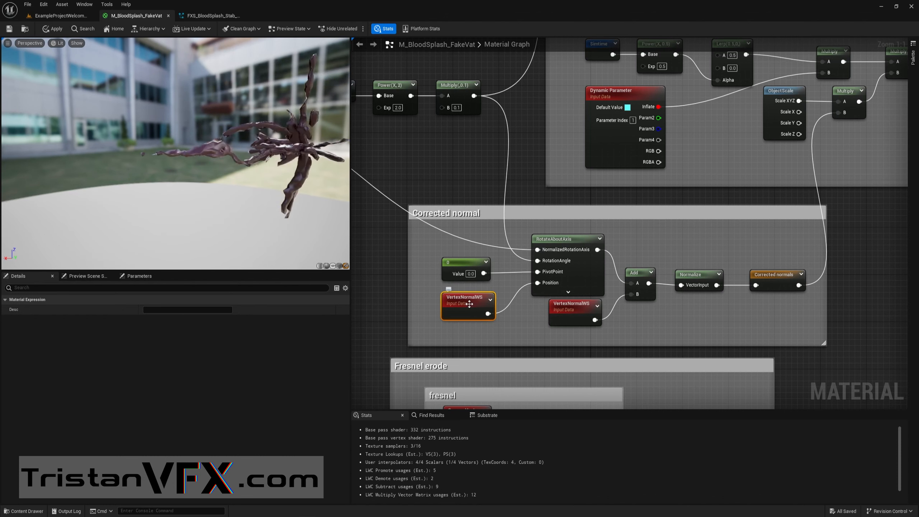
Inspect the Add node that combines the rotated normal with the second VertexNormalWS node.
{"action": "right_click_drag", "start_coordinate": [633, 312], "coordinate": [615, 294]}
{"action": "left_click", "coordinate": [622, 254]}
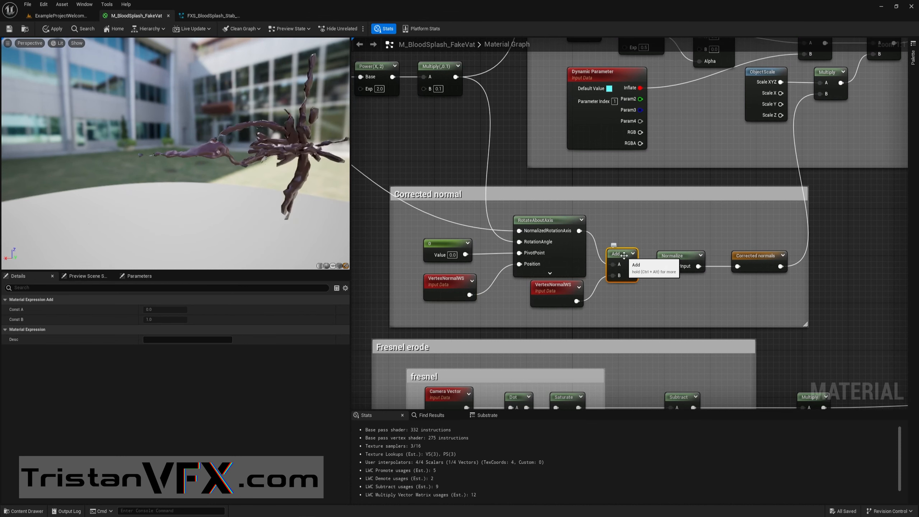
{"action": "left_click_drag", "start_coordinate": [566, 292], "coordinate": [561, 298]}
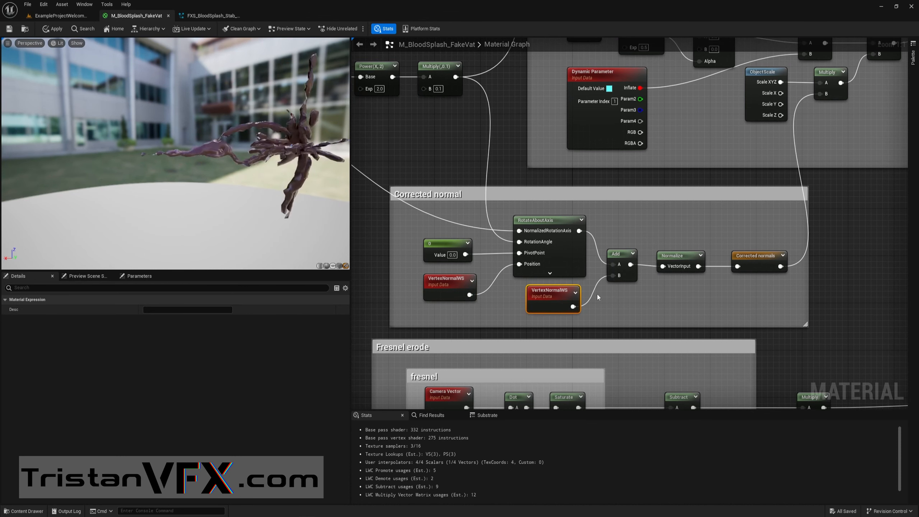
{"action": "right_click_drag", "start_coordinate": [598, 295], "coordinate": [570, 311]}
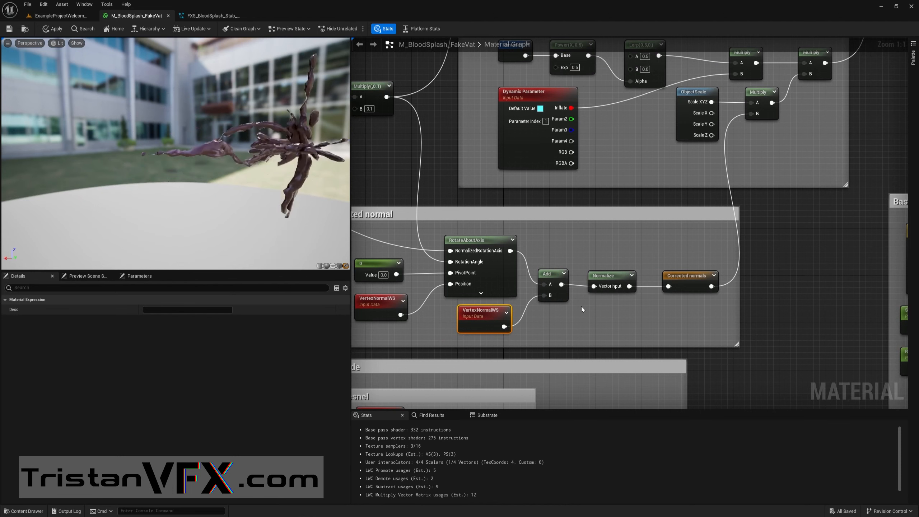
Inspect the final Normalize node and the Corrected normals reroute declaration in the Corrected normal group.
{"action": "left_click_drag", "start_coordinate": [582, 306], "coordinate": [647, 257]}
{"action": "scroll", "coordinate": [651, 235], "scroll_direction": "down", "scroll_amount": 3}
{"action": "scroll", "coordinate": [666, 243], "scroll_direction": "up", "scroll_amount": 3}
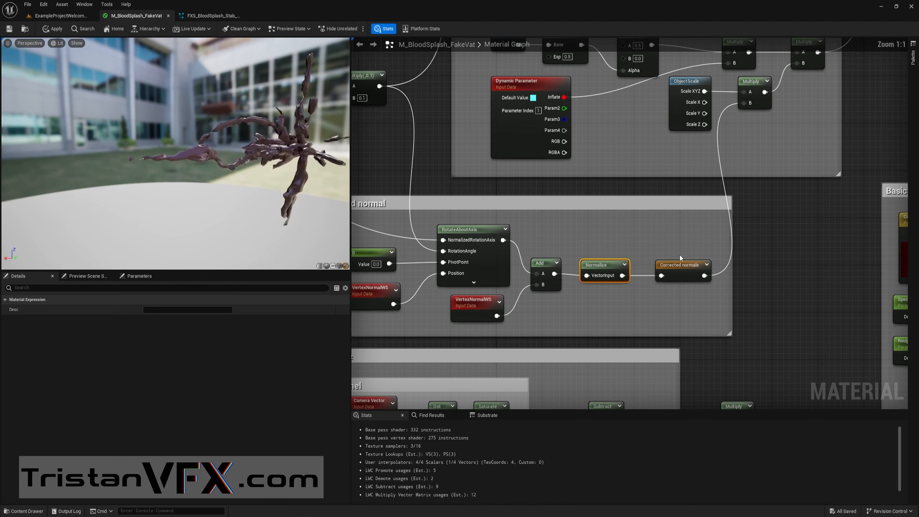
{"action": "left_click_drag", "start_coordinate": [721, 294], "coordinate": [721, 295]}
{"action": "scroll", "coordinate": [645, 218], "scroll_direction": "down", "scroll_amount": 1}
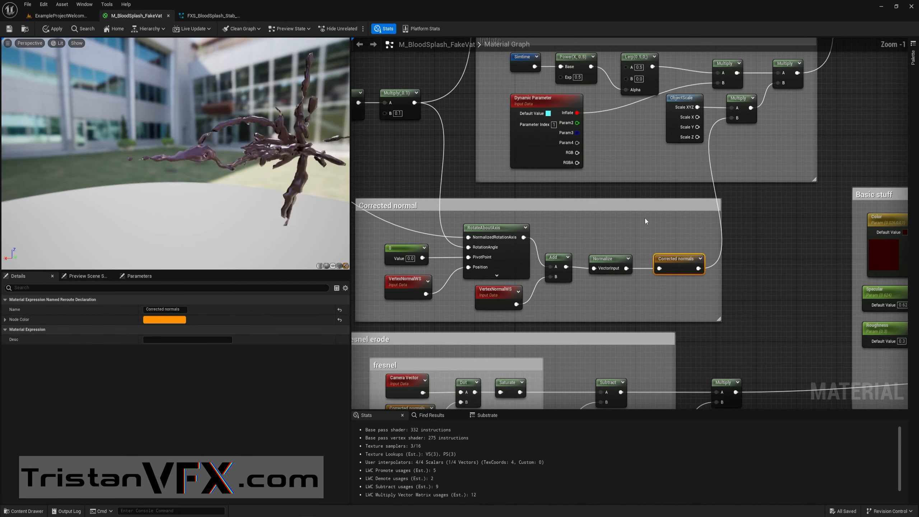
Inspect the Add node that follows RotateAboutAxis in the Fake sim group.
{"action": "right_click_drag", "start_coordinate": [644, 217], "coordinate": [701, 349]}
{"action": "scroll", "coordinate": [566, 188], "scroll_direction": "down", "scroll_amount": 1}
{"action": "right_click_drag", "start_coordinate": [566, 187], "coordinate": [577, 340]}
{"action": "scroll", "coordinate": [571, 251], "scroll_direction": "down", "scroll_amount": 1}
{"action": "right_click_drag", "start_coordinate": [570, 251], "coordinate": [644, 394]}
{"action": "right_click_drag", "start_coordinate": [577, 323], "coordinate": [526, 239]}
{"action": "scroll", "coordinate": [630, 264], "scroll_direction": "up", "scroll_amount": 3}
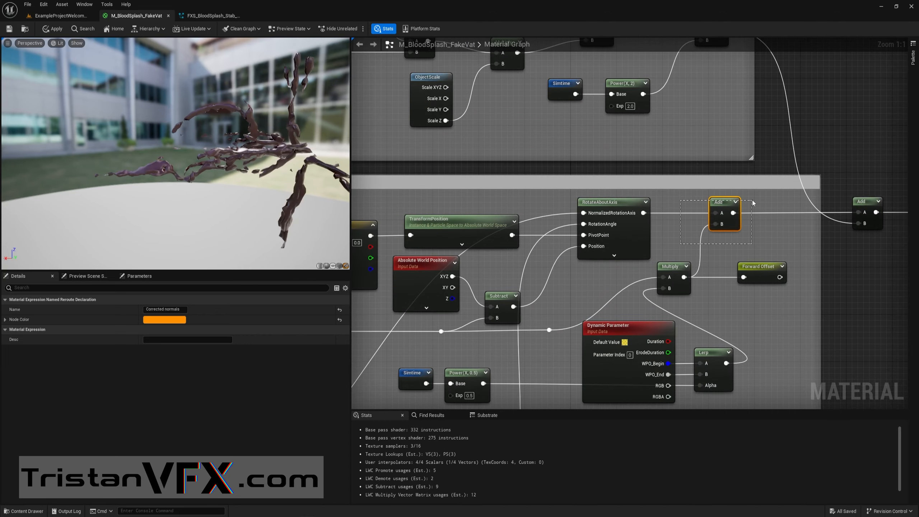
Trace the "map vector to initial form" output through the Fake sim group to the Multiply node feeding Forward Offset.
{"action": "right_click_drag", "start_coordinate": [595, 307], "coordinate": [817, 271]}
{"action": "scroll", "coordinate": [534, 306], "scroll_direction": "down", "scroll_amount": 1}
{"action": "right_click_drag", "start_coordinate": [535, 306], "coordinate": [480, 257]}
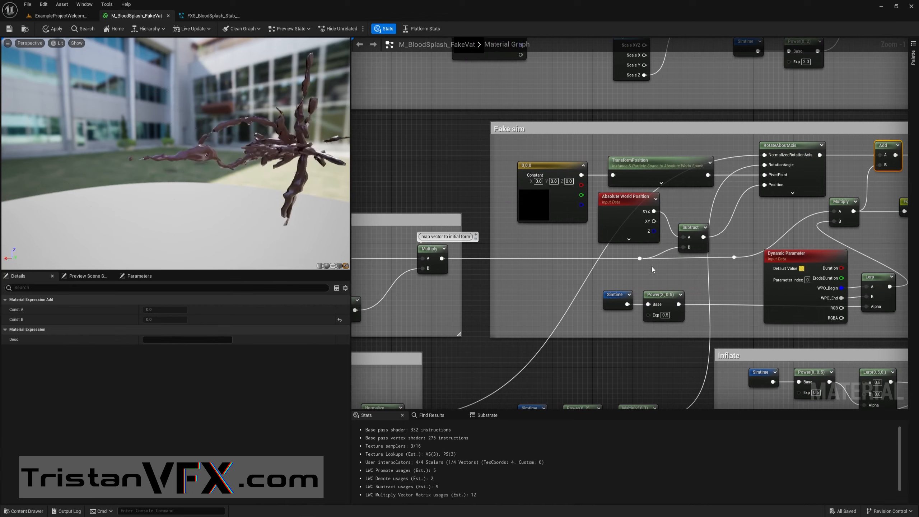
{"action": "right_click_drag", "start_coordinate": [724, 255], "coordinate": [419, 261]}
{"action": "scroll", "coordinate": [419, 261], "scroll_direction": "up", "scroll_amount": 1}
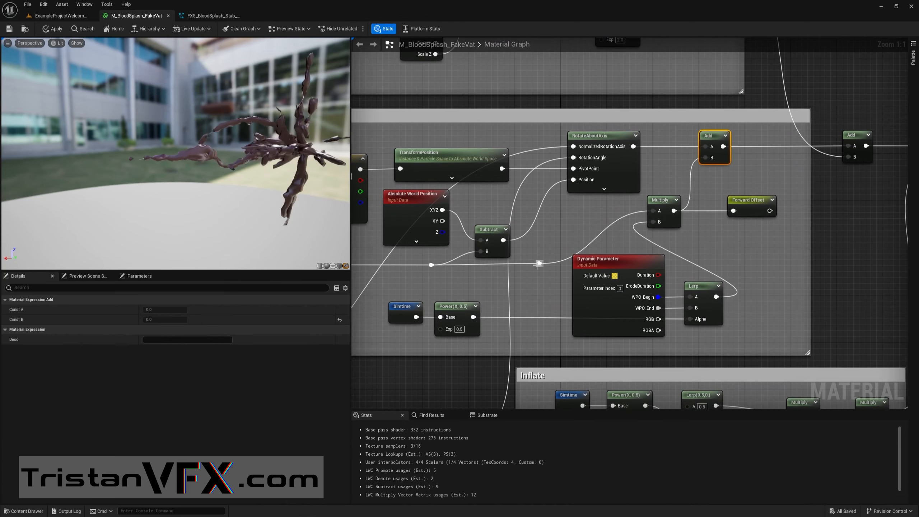
{"action": "right_click_drag", "start_coordinate": [537, 265], "coordinate": [470, 270]}
{"action": "right_click_drag", "start_coordinate": [591, 235], "coordinate": [659, 144]}
Inspect the Dynamic Parameter, Simtime, Power and Lerp nodes that scale the forward offset in Fake sim.
{"action": "left_click", "coordinate": [628, 242]}
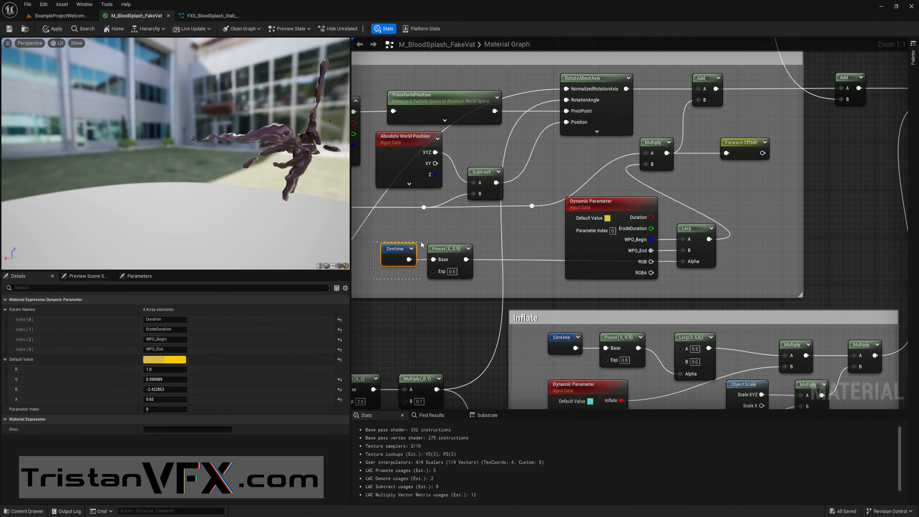
{"action": "left_click_drag", "start_coordinate": [422, 244], "coordinate": [422, 245]}
{"action": "left_click", "coordinate": [459, 250]}
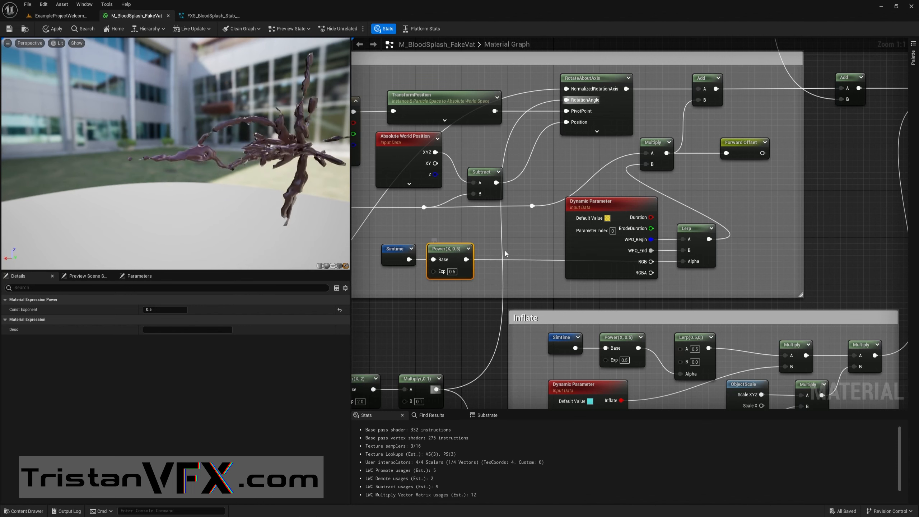
{"action": "left_click", "coordinate": [694, 263]}
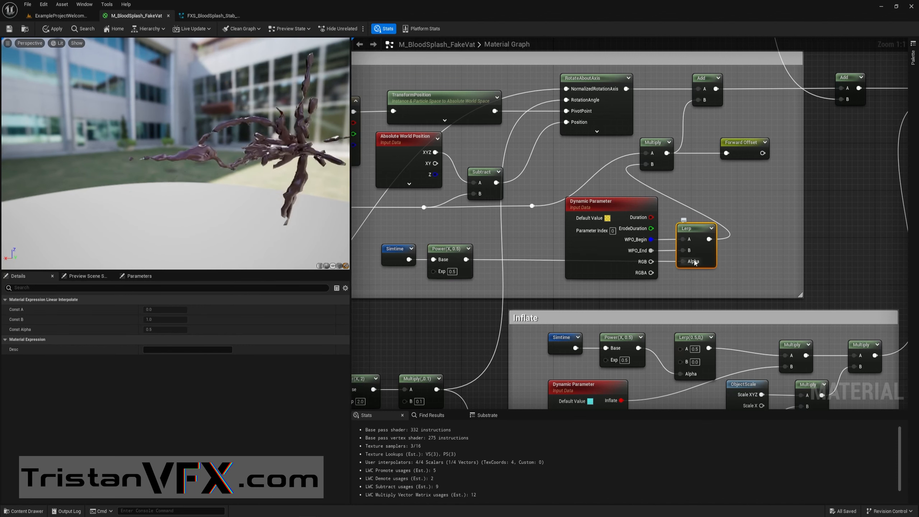
Check the WPO_Begin and WPO_End names and default values in Fake sim's Dynamic Parameter, and view the splash in the preview.
{"action": "left_click", "coordinate": [594, 258]}
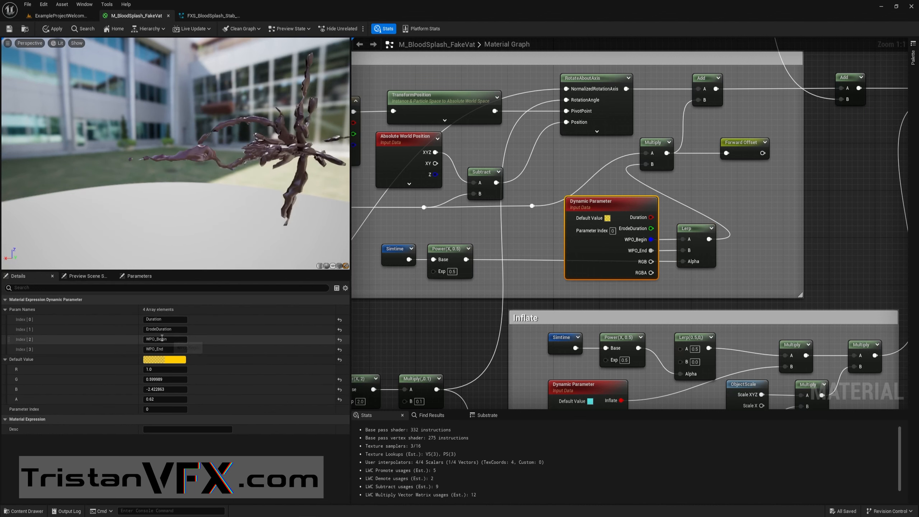
{"action": "left_click", "coordinate": [172, 349]}
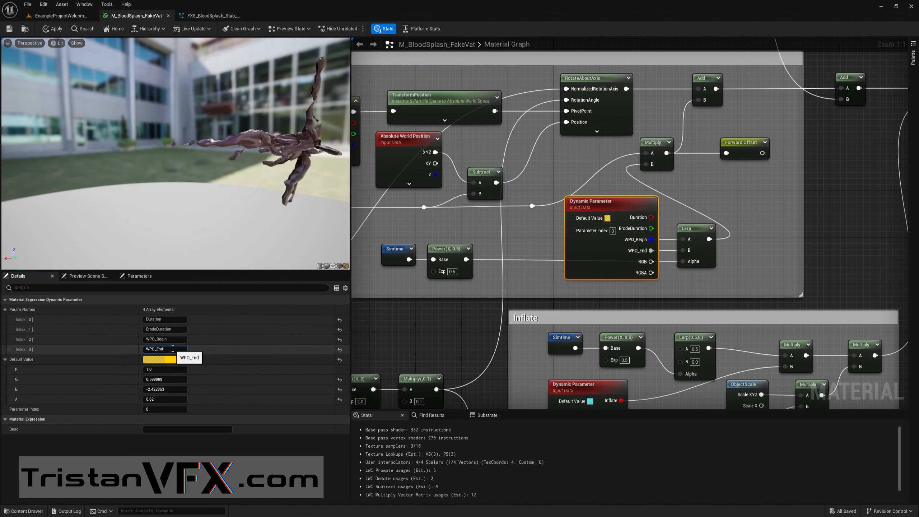
{"action": "left_click", "coordinate": [174, 389]}
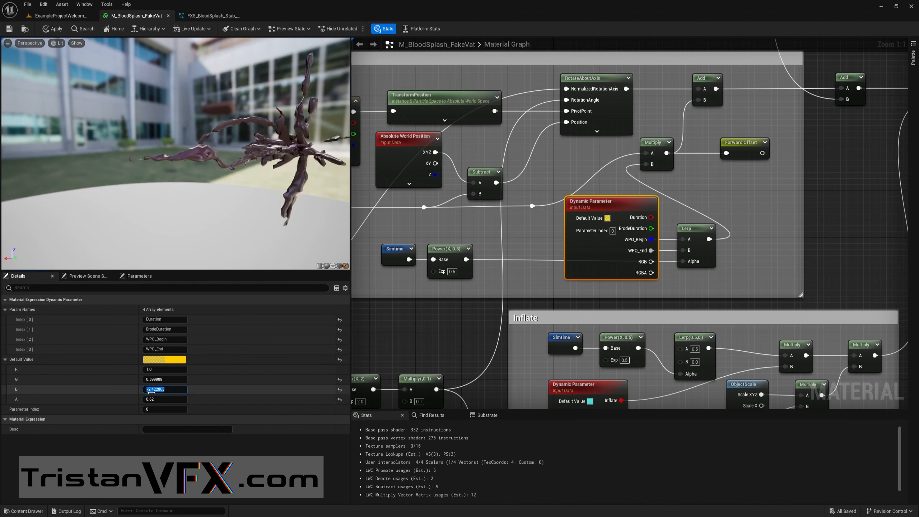
{"action": "left_click_drag", "start_coordinate": [215, 211], "coordinate": [198, 214]}
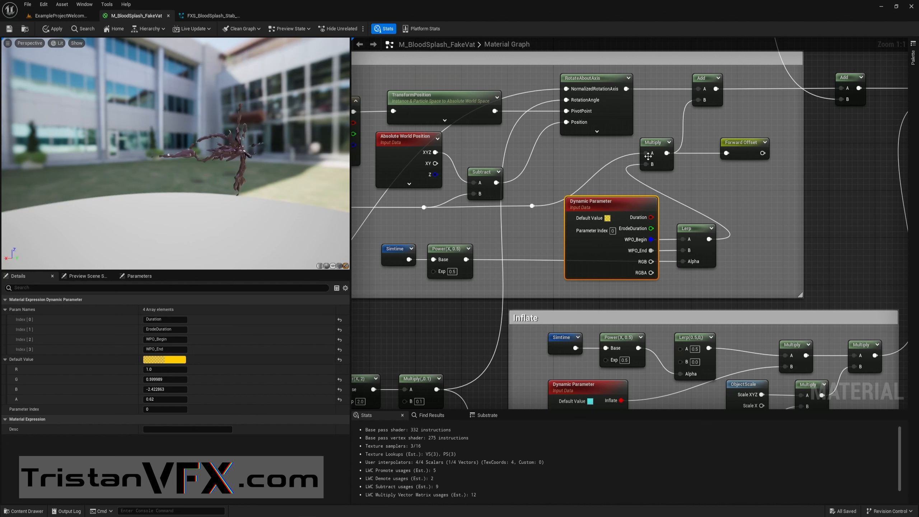
Inspect the Gravity (relative to object scale) vector parameter and its default B value in the Gravity group.
{"action": "right_click_drag", "start_coordinate": [648, 156], "coordinate": [651, 251]}
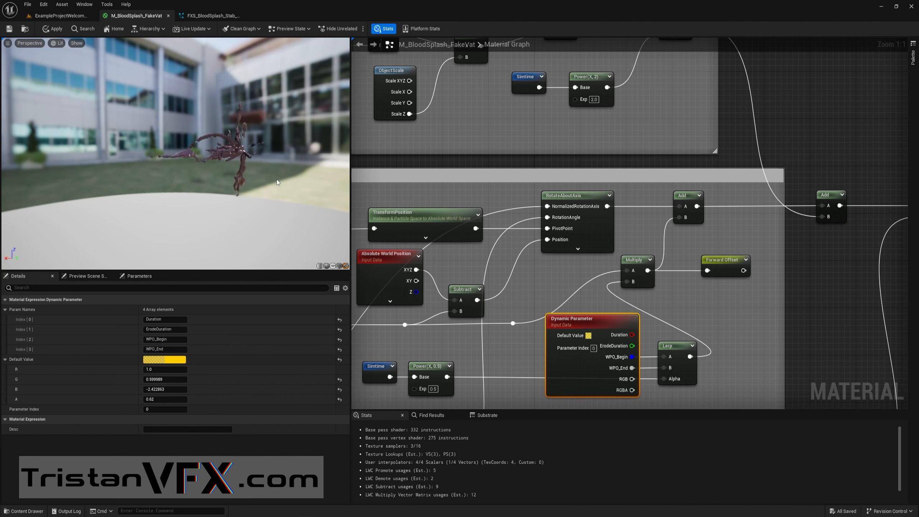
{"action": "scroll", "coordinate": [708, 250], "scroll_direction": "down", "scroll_amount": 1}
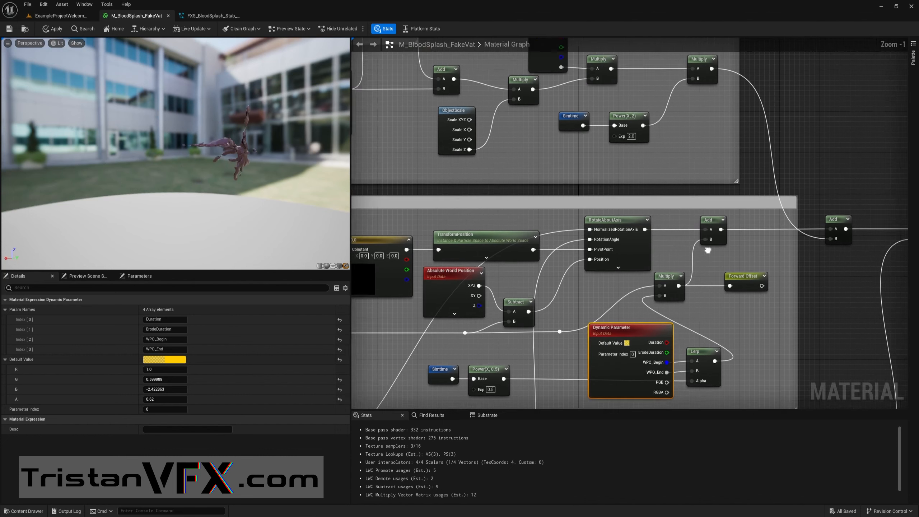
{"action": "right_click_drag", "start_coordinate": [707, 250], "coordinate": [731, 256]}
{"action": "scroll", "coordinate": [670, 253], "scroll_direction": "down", "scroll_amount": 1}
{"action": "right_click_drag", "start_coordinate": [659, 238], "coordinate": [734, 294]}
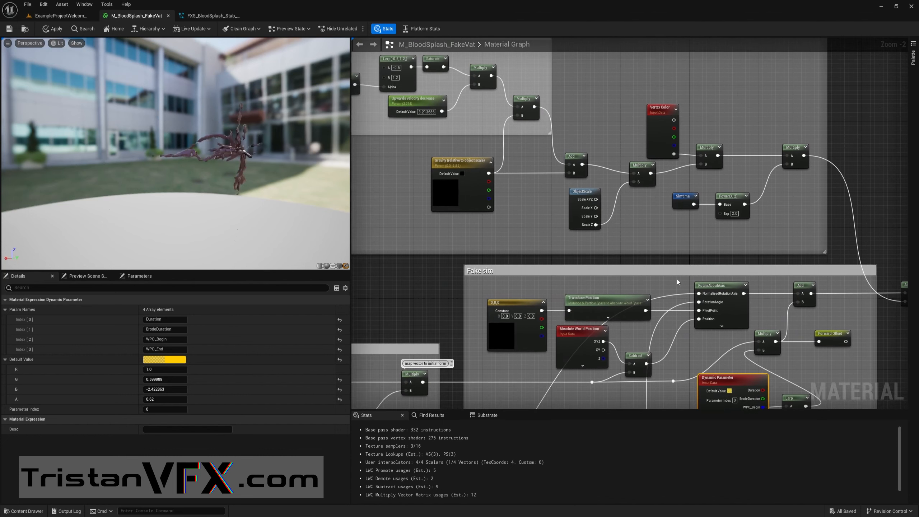
{"action": "mouse_move", "coordinate": [490, 209]}
{"action": "right_mouse_down"}
{"action": "mouse_move", "coordinate": [520, 226]}
{"action": "mouse_move", "coordinate": [443, 236]}
{"action": "mouse_move", "coordinate": [484, 215]}
{"action": "mouse_move", "coordinate": [459, 233]}
{"action": "mouse_move", "coordinate": [497, 218]}
{"action": "right_mouse_up"}
{"action": "scroll", "coordinate": [467, 235], "scroll_direction": "up", "scroll_amount": 1}
{"action": "scroll", "coordinate": [463, 225], "scroll_direction": "up", "scroll_amount": 1}
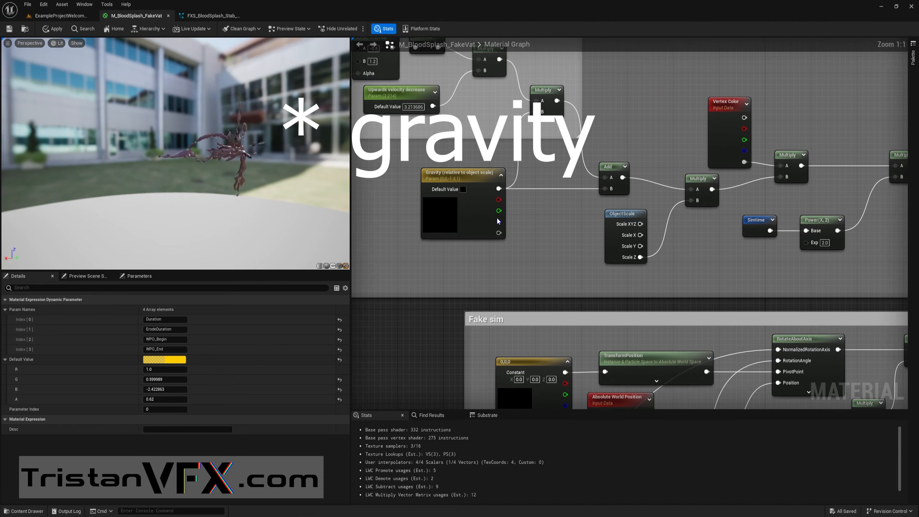
{"action": "left_click", "coordinate": [498, 220]}
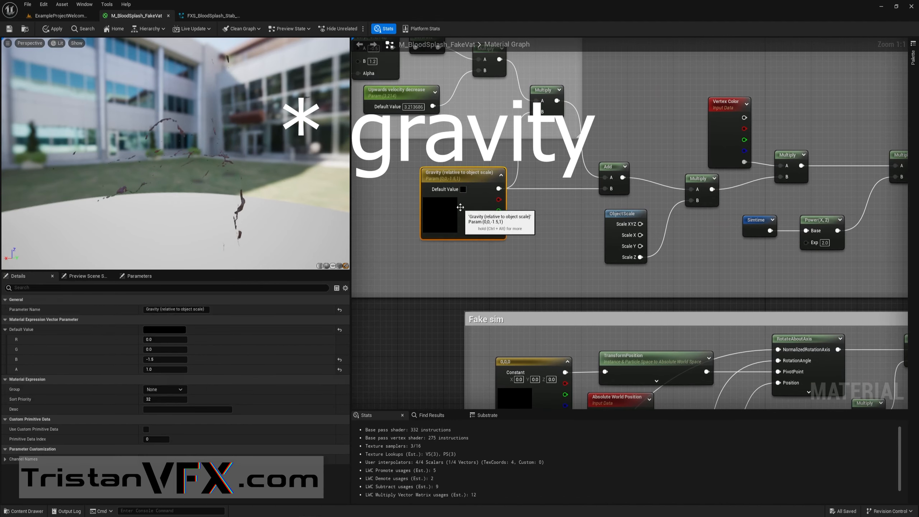
{"action": "left_click", "coordinate": [150, 359]}
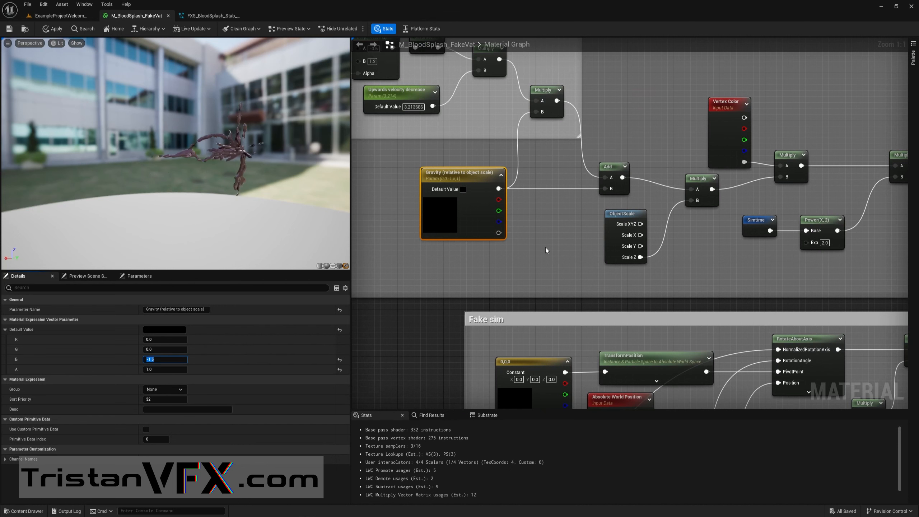
Reposition the ObjectScale node just below Add and the Vertex Color node above the neighbouring Multiply in the Gravity group.
{"action": "right_click_drag", "start_coordinate": [547, 250], "coordinate": [418, 268]}
{"action": "left_click", "coordinate": [490, 268]}
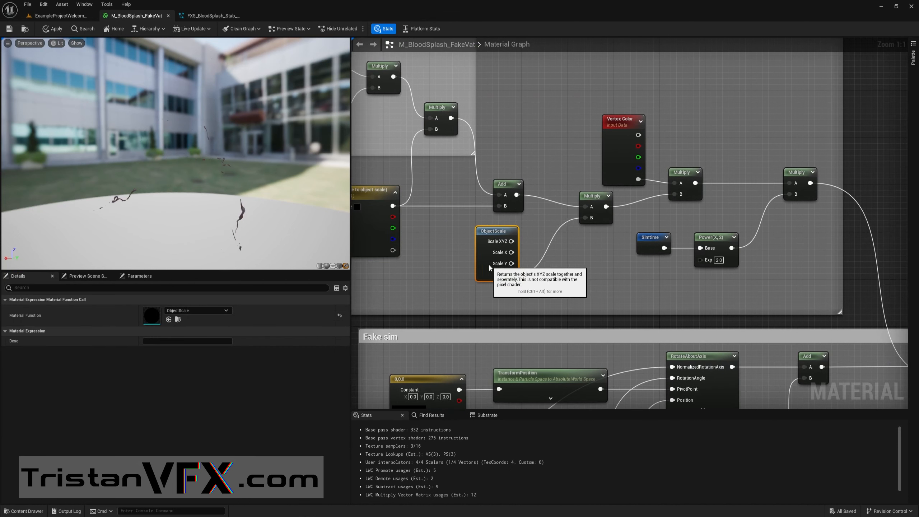
{"action": "left_click_drag", "start_coordinate": [489, 268], "coordinate": [503, 259]}
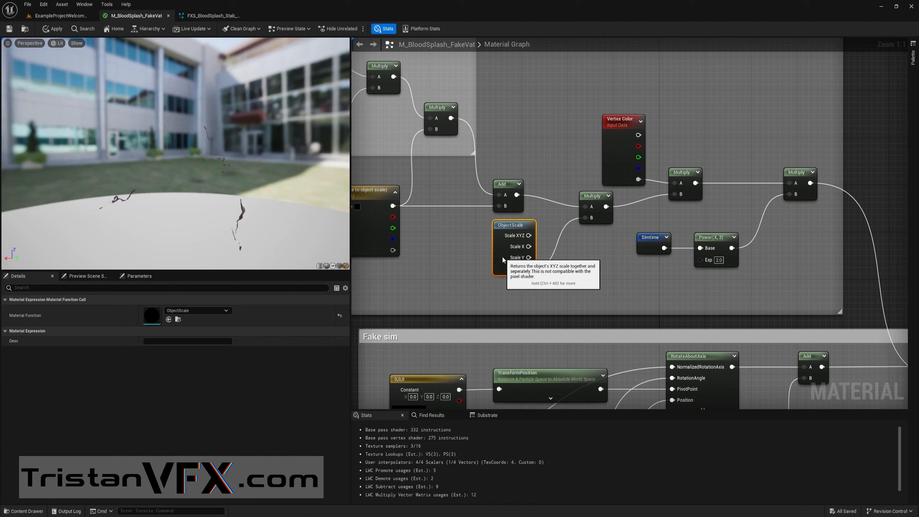
{"action": "left_click_drag", "start_coordinate": [612, 166], "coordinate": [589, 147]}
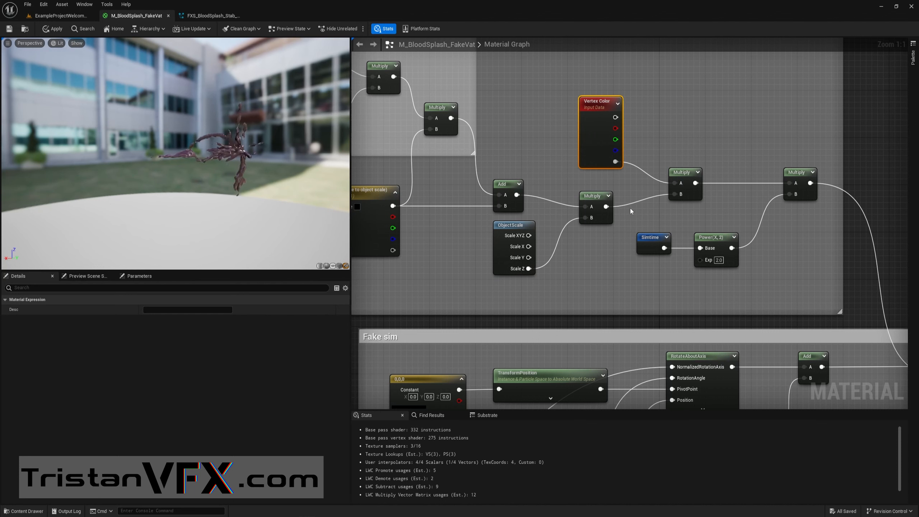
Inspect the Simtime and Power(X, 2) nodes and the final Multiply they drive in the Gravity group.
{"action": "right_click_drag", "start_coordinate": [704, 221], "coordinate": [641, 218]}
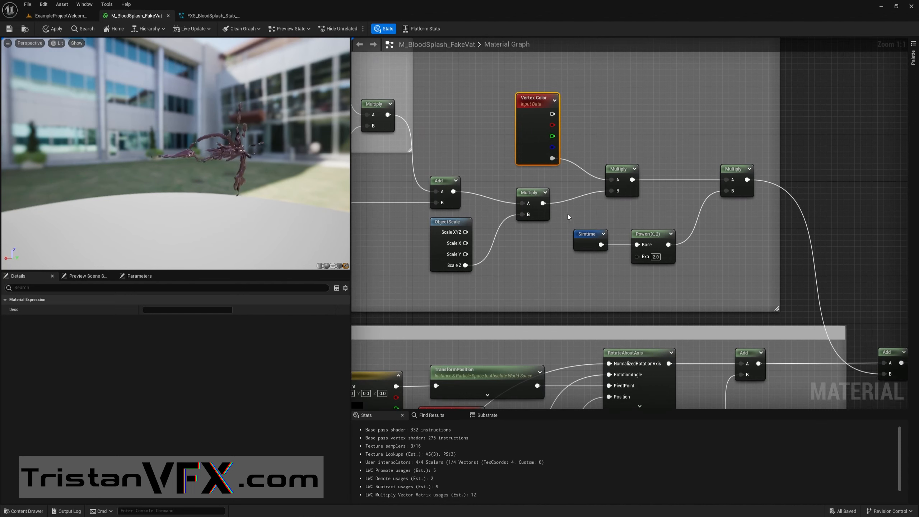
{"action": "left_click_drag", "start_coordinate": [567, 216], "coordinate": [680, 268]}
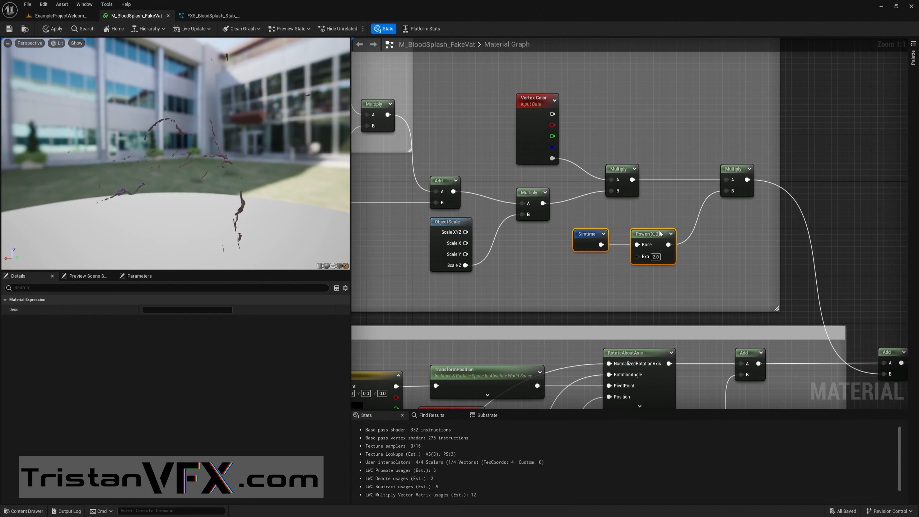
{"action": "left_click", "coordinate": [734, 170]}
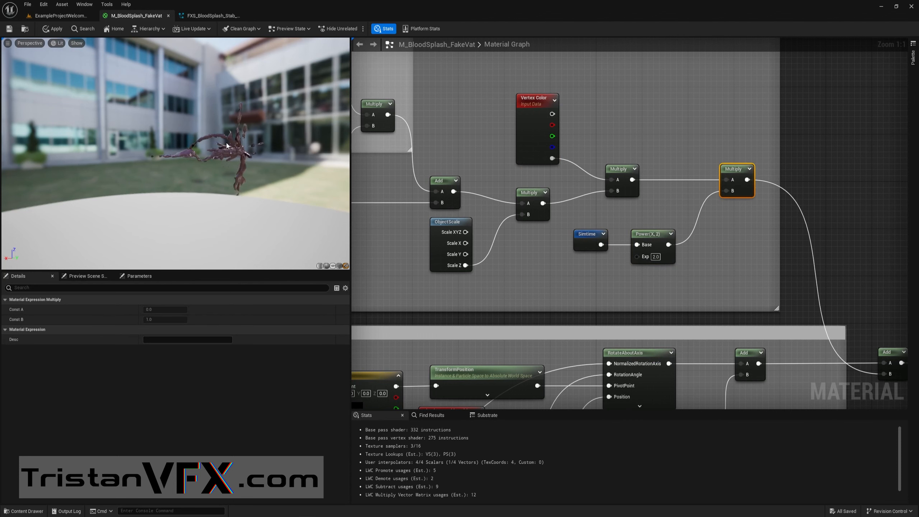
Inspect the VertCol_NorVector and Mask (B) nodes, including the masked channel, in the Negate upwards velocities group.
{"action": "scroll", "coordinate": [472, 155], "scroll_direction": "down", "scroll_amount": 1}
{"action": "right_click_drag", "start_coordinate": [472, 155], "coordinate": [561, 190]}
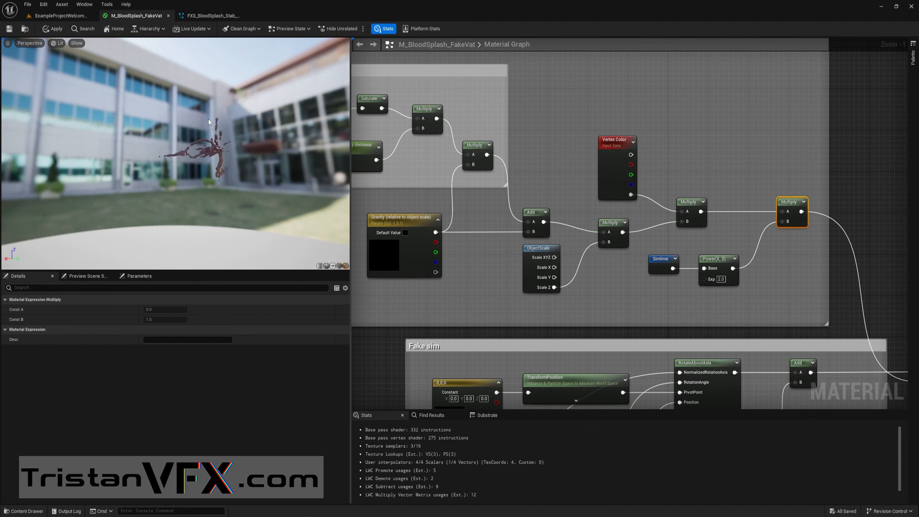
{"action": "right_click_drag", "start_coordinate": [431, 195], "coordinate": [696, 260]}
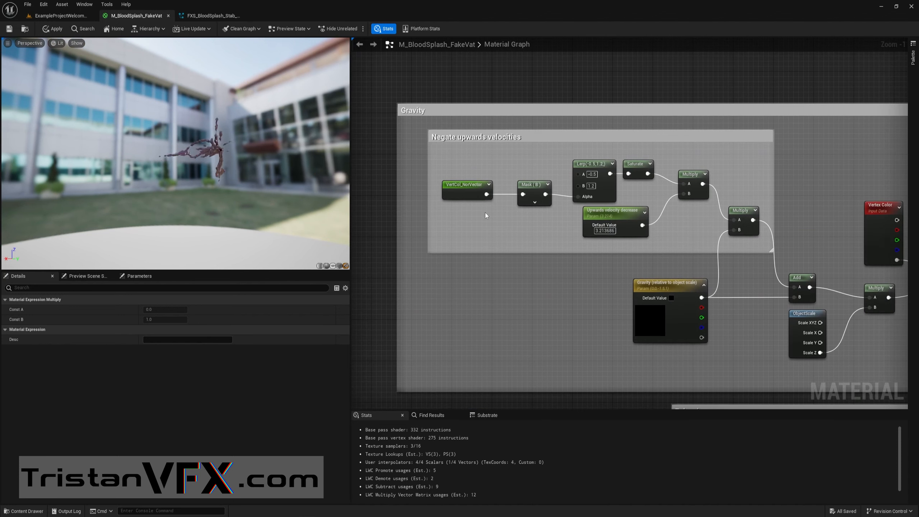
{"action": "left_click_drag", "start_coordinate": [477, 191], "coordinate": [474, 192]}
{"action": "left_click_drag", "start_coordinate": [213, 155], "coordinate": [250, 166]}
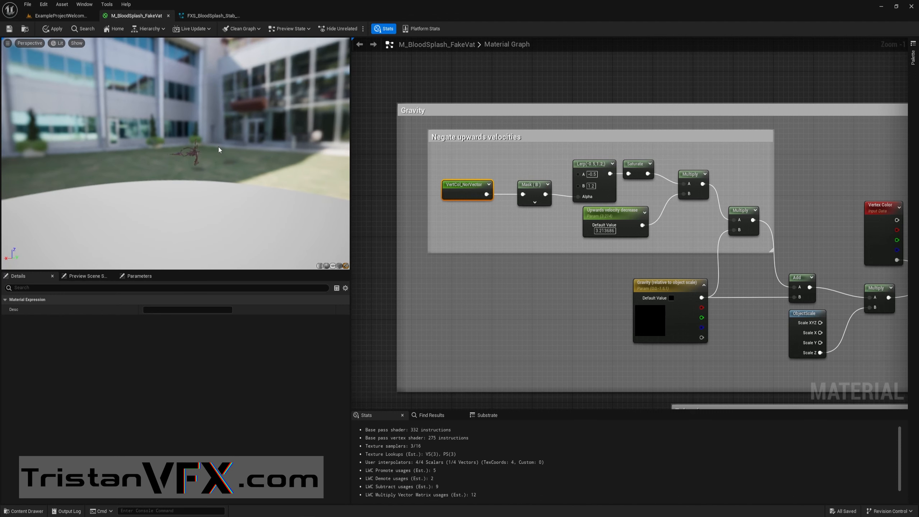
{"action": "scroll", "coordinate": [578, 203], "scroll_direction": "up", "scroll_amount": 1}
{"action": "left_click", "coordinate": [528, 182]}
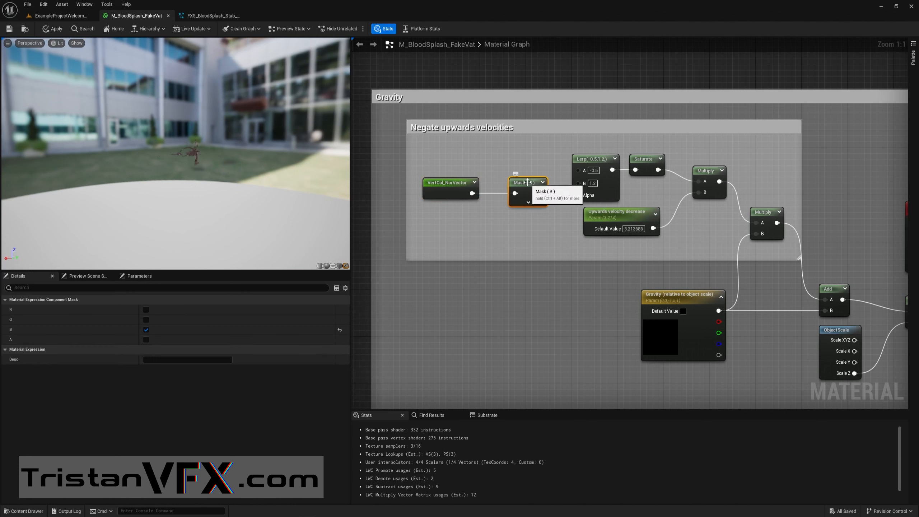
{"action": "left_click", "coordinate": [146, 330]}
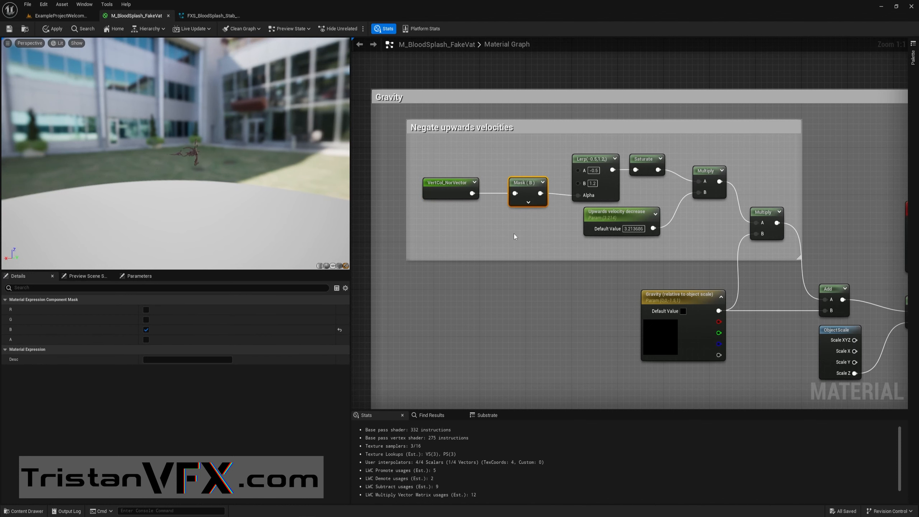
Preview the Lerp(-0.5, 1.2) node of Negate upwards velocities on the splash mesh and look at it closely.
{"action": "right_click_drag", "start_coordinate": [539, 218], "coordinate": [479, 235]}
{"action": "left_click", "coordinate": [529, 177]}
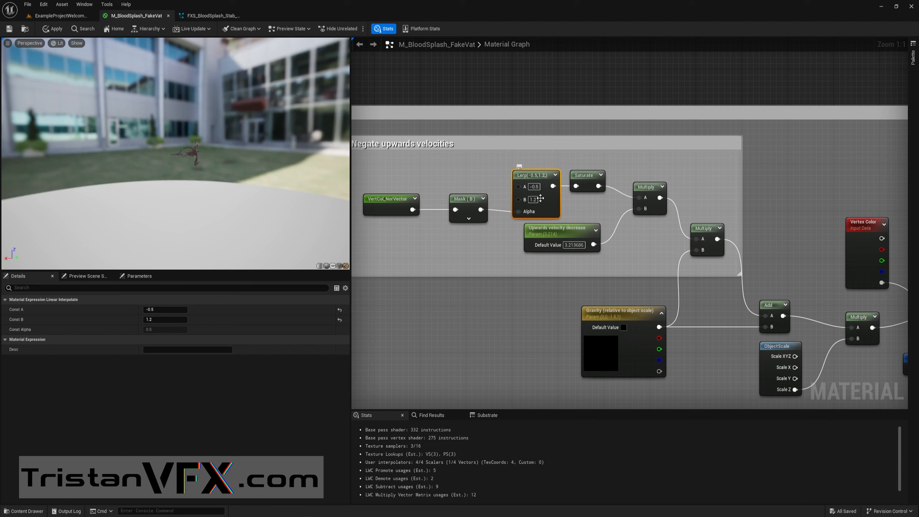
{"action": "right_click", "coordinate": [539, 177]}
{"action": "left_click", "coordinate": [530, 177]}
{"action": "right_click", "coordinate": [530, 176]}
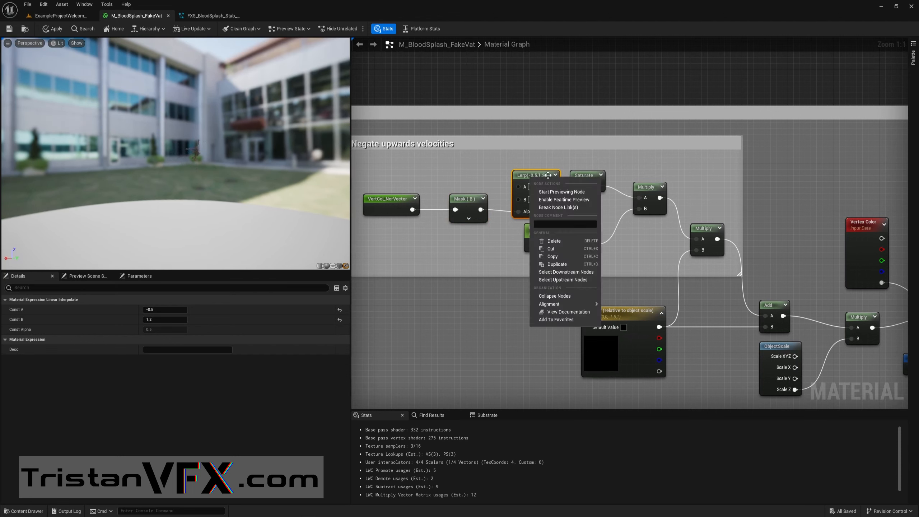
{"action": "left_click", "coordinate": [547, 187]}
{"action": "right_click_drag", "start_coordinate": [241, 95], "coordinate": [242, 71]}
{"action": "left_click_drag", "start_coordinate": [242, 95], "coordinate": [257, 102]}
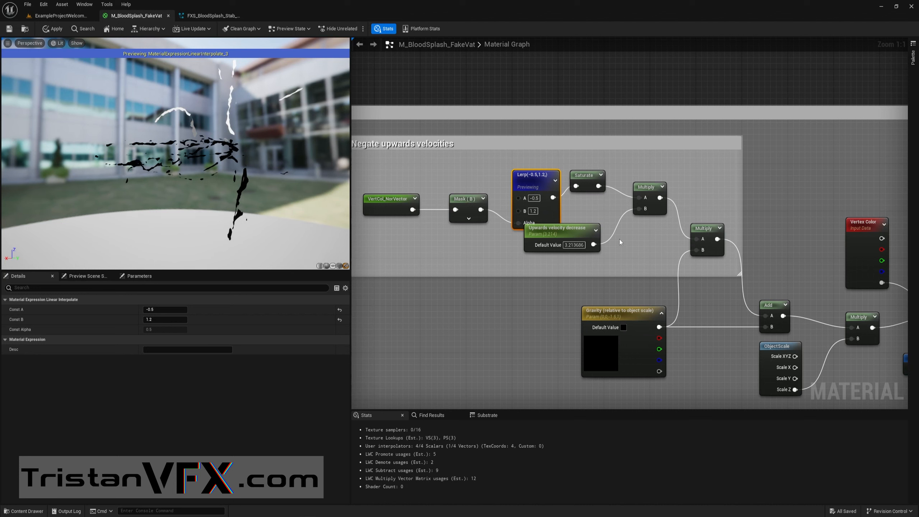
Shift the Upwards velocity decrease node slightly away from the Lerp, and check the Gravity vector parameter.
{"action": "left_click_drag", "start_coordinate": [565, 234], "coordinate": [571, 241]}
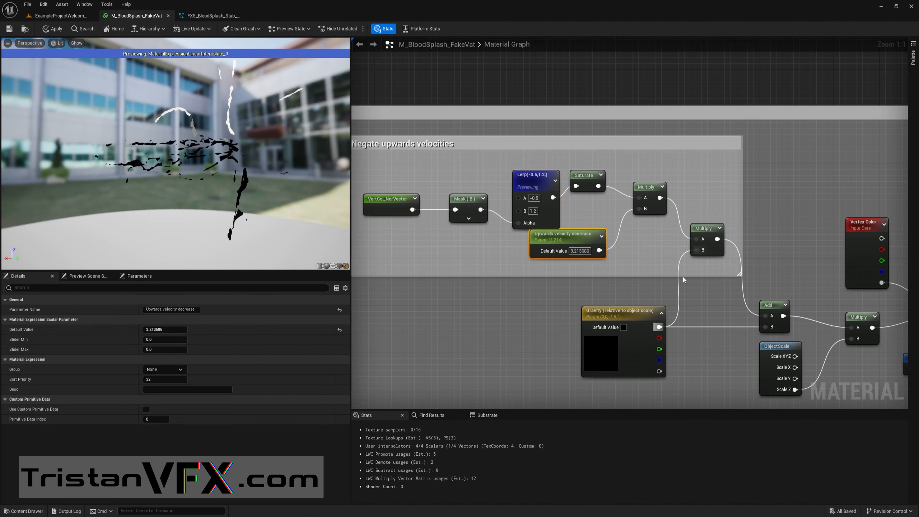
{"action": "left_click", "coordinate": [615, 349]}
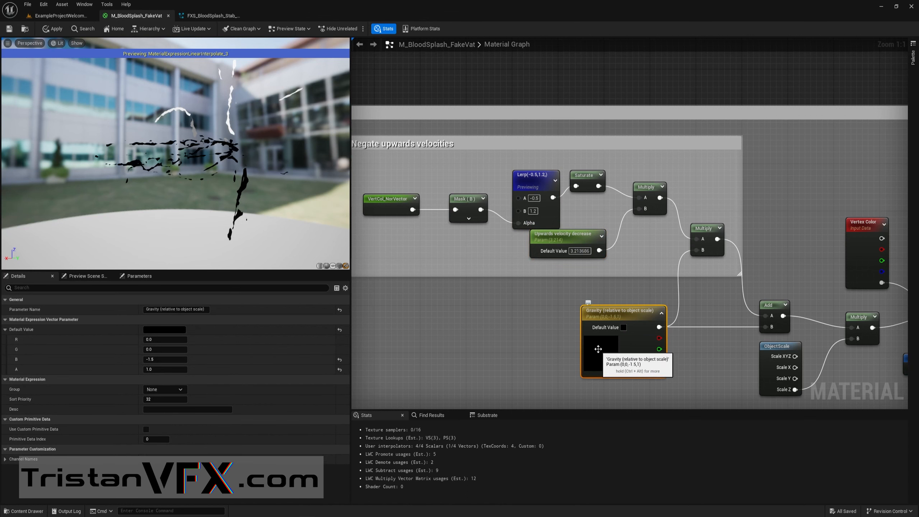
{"action": "right_click_drag", "start_coordinate": [712, 247], "coordinate": [647, 253]}
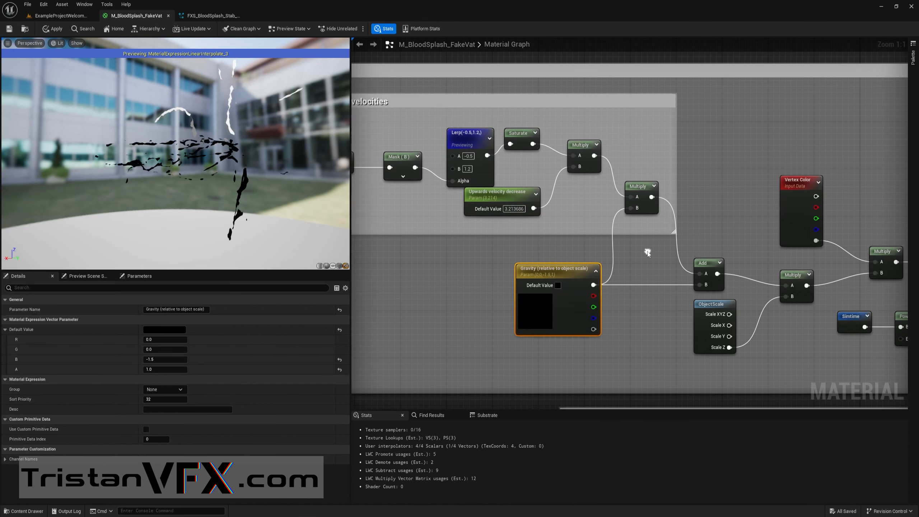
Preview the Add node that combines gravity with the negated upwards velocities, and stop previewing it to restore the full material.
{"action": "left_click", "coordinate": [706, 261]}
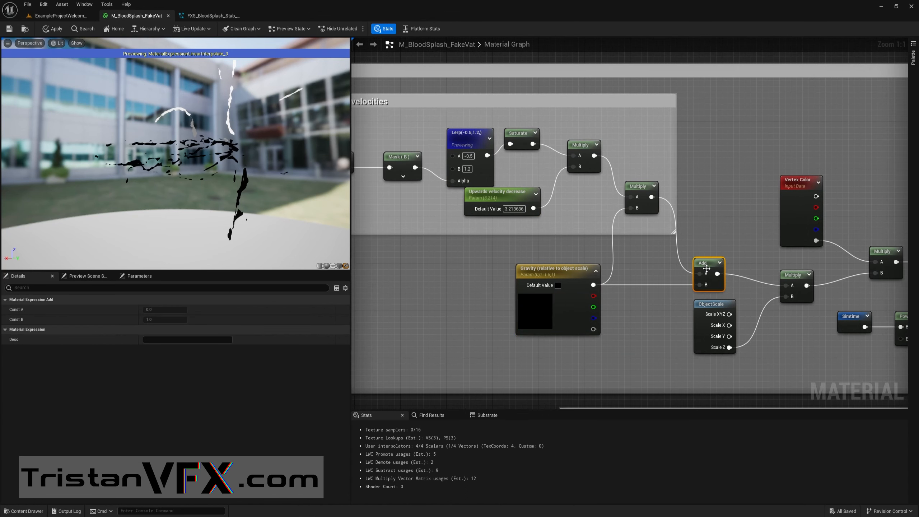
{"action": "right_click", "coordinate": [707, 268]}
{"action": "left_click", "coordinate": [729, 278]}
{"action": "right_click", "coordinate": [706, 266]}
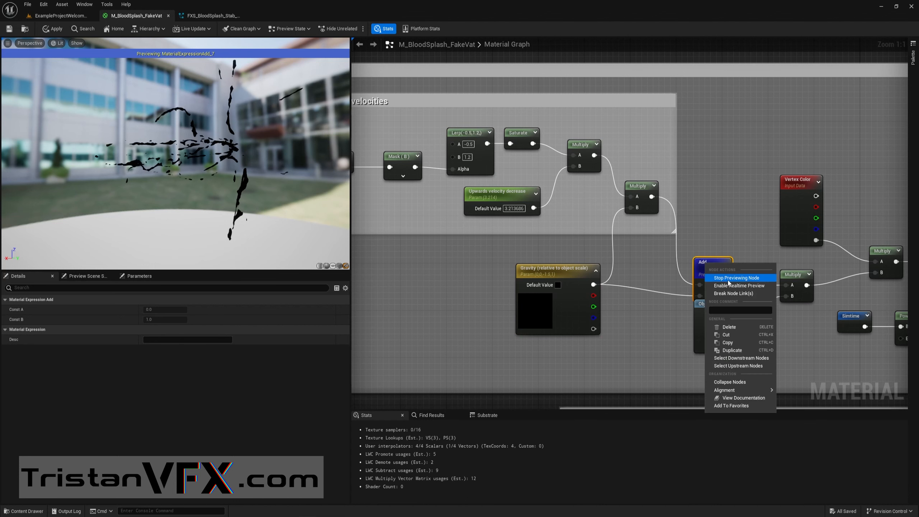
{"action": "left_click", "coordinate": [736, 278]}
Try a default value of 12.718014 for the Upwards velocity decrease parameter, and set it to 3.2.
{"action": "left_click", "coordinate": [497, 192]}
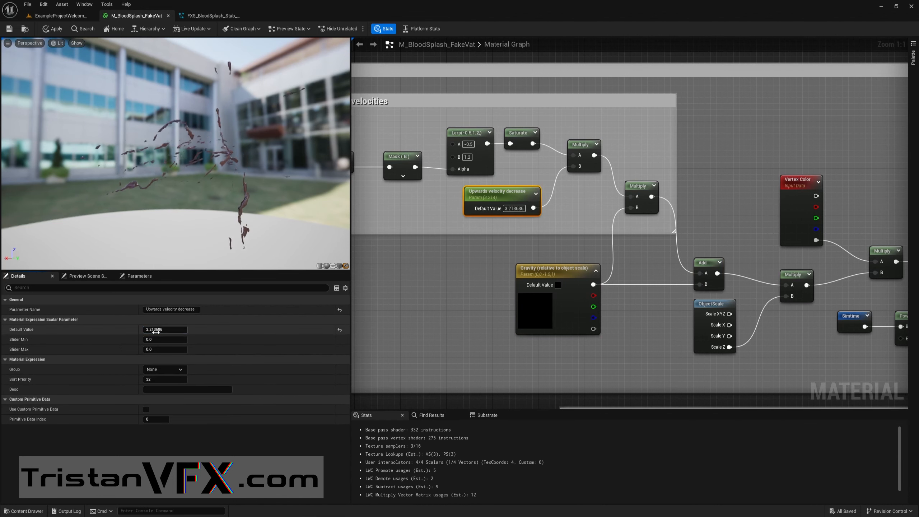
{"action": "left_click_drag", "start_coordinate": [155, 330], "coordinate": [195, 331]}
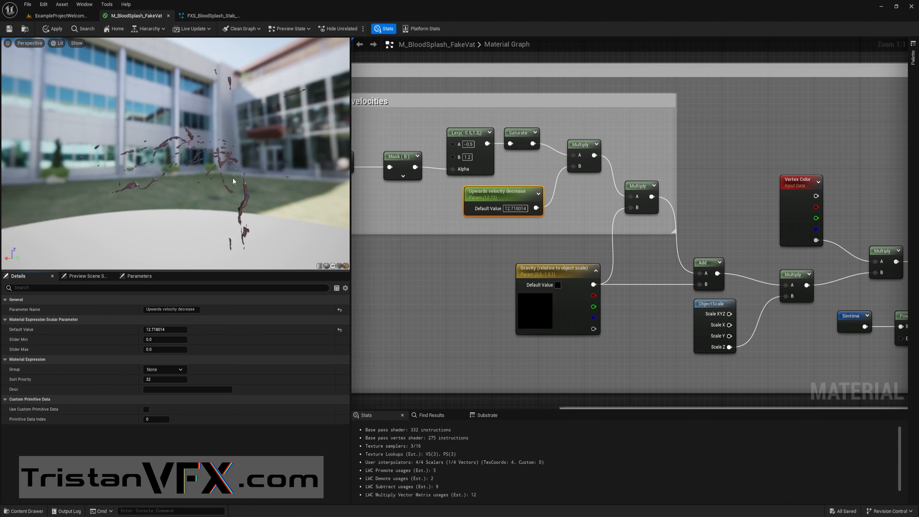
{"action": "left_click", "coordinate": [158, 329]}
{"action": "type", "text": "3"}
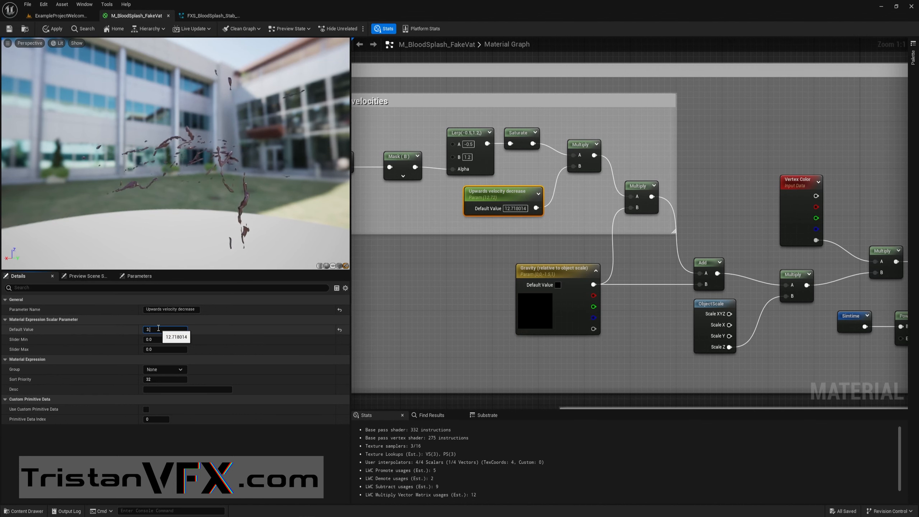
{"action": "type", "text": ".2"}
{"action": "key", "text": "Return"}
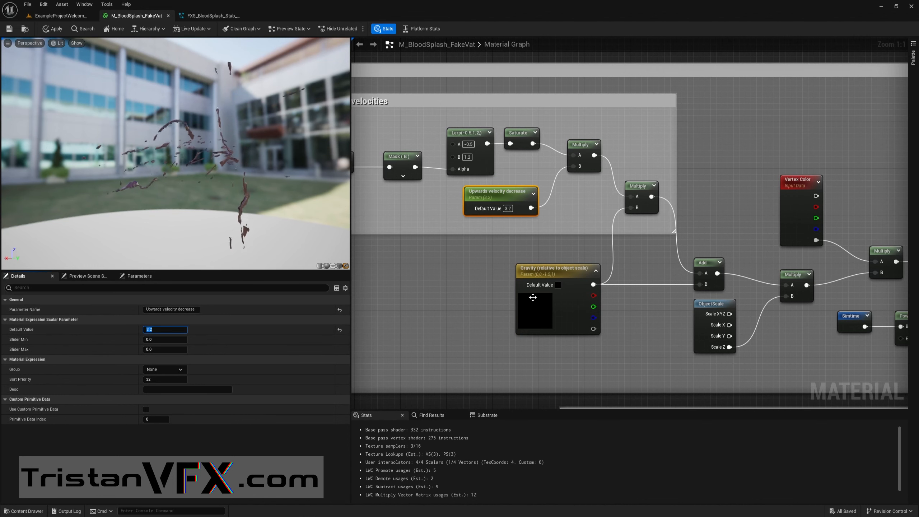
Find the Inflate group in the material graph and examine the splash mesh from a different angle.
{"action": "scroll", "coordinate": [750, 325], "scroll_direction": "down", "scroll_amount": 1}
{"action": "right_click_drag", "start_coordinate": [750, 325], "coordinate": [542, 287]}
{"action": "scroll", "coordinate": [688, 317], "scroll_direction": "down", "scroll_amount": 2}
{"action": "right_click_drag", "start_coordinate": [689, 317], "coordinate": [558, 198]}
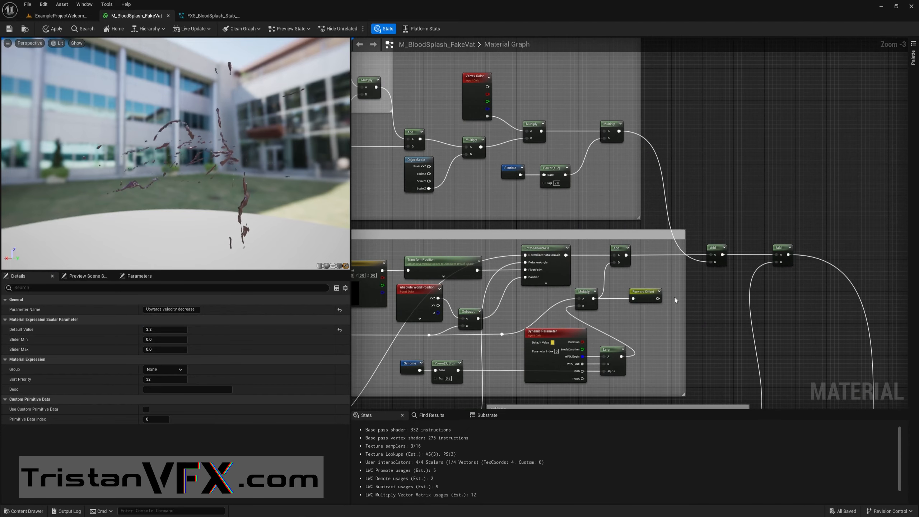
{"action": "scroll", "coordinate": [684, 342], "scroll_direction": "down", "scroll_amount": 1}
{"action": "right_click_drag", "start_coordinate": [684, 343], "coordinate": [660, 211]}
{"action": "scroll", "coordinate": [692, 257], "scroll_direction": "up", "scroll_amount": 2}
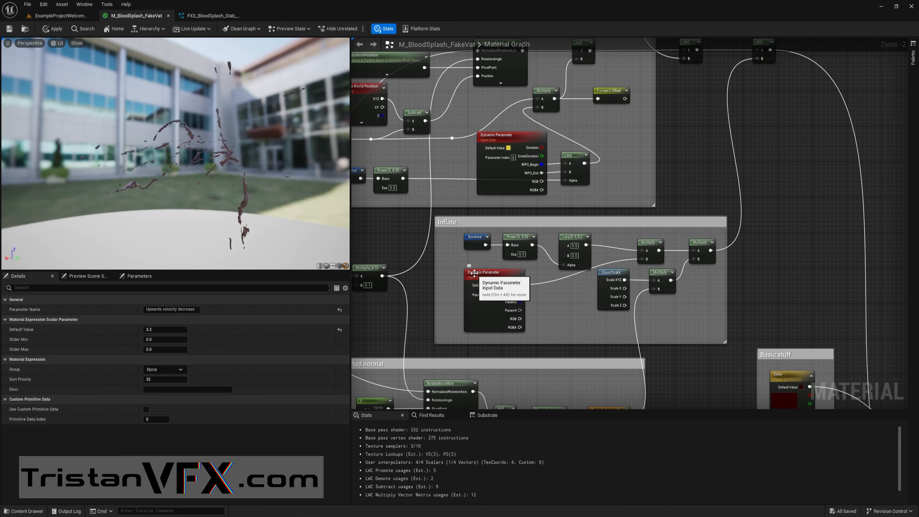
{"action": "scroll", "coordinate": [451, 271], "scroll_direction": "up", "scroll_amount": 2}
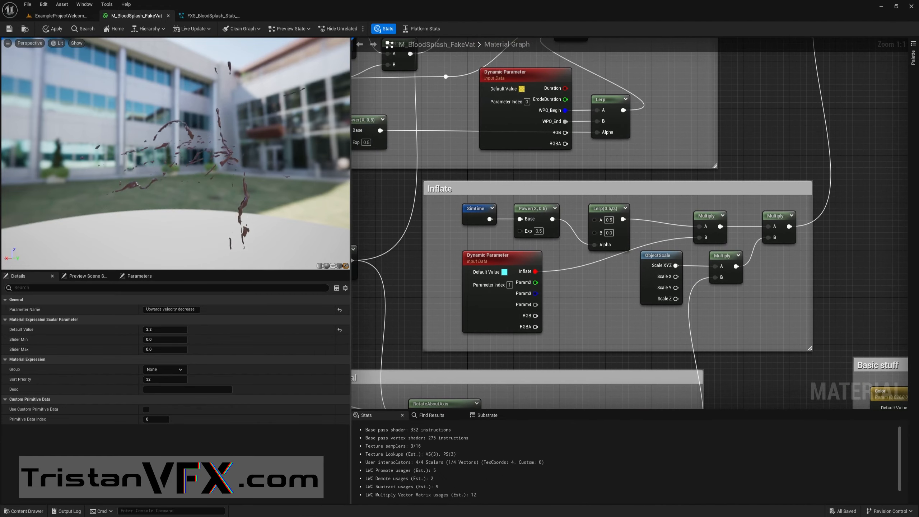
{"action": "left_click_drag", "start_coordinate": [245, 162], "coordinate": [245, 188]}
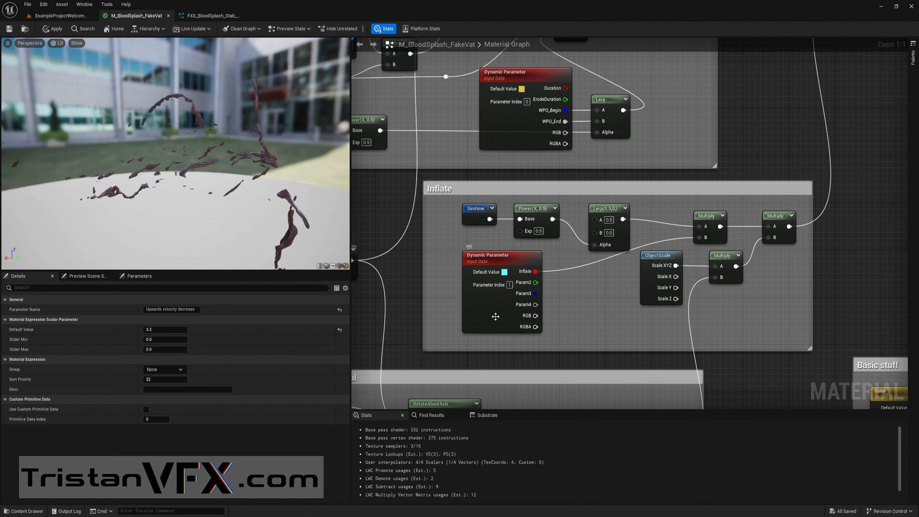
Inspect the Simtime, Lerp(0.5,0) and ObjectScale nodes in the Inflate group, including the Lerp's A and B constants.
{"action": "left_click", "coordinate": [481, 219]}
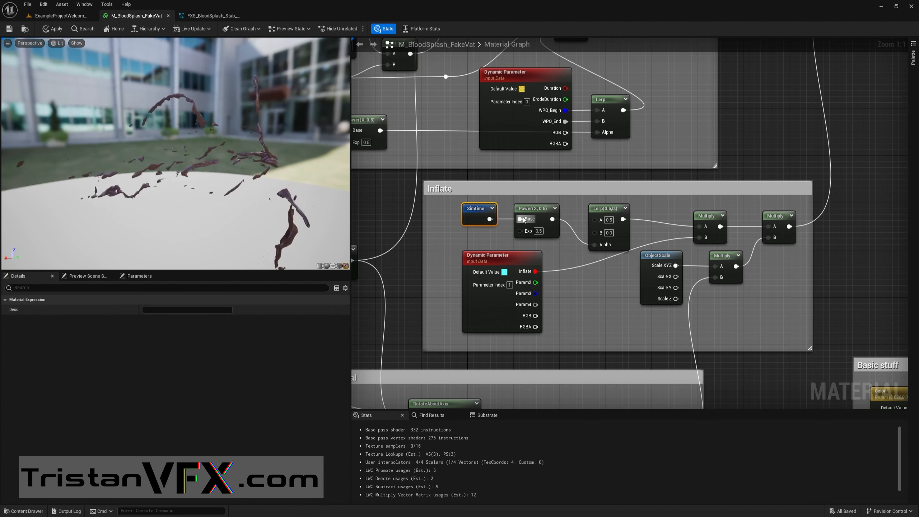
{"action": "left_click", "coordinate": [614, 214]}
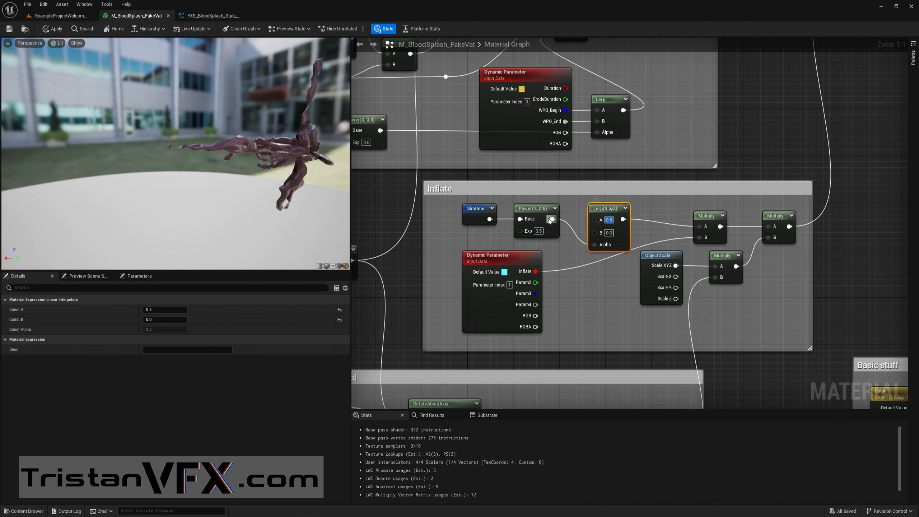
{"action": "left_click", "coordinate": [609, 233]}
{"action": "right_click_drag", "start_coordinate": [665, 238], "coordinate": [612, 210]}
{"action": "left_click", "coordinate": [600, 267]}
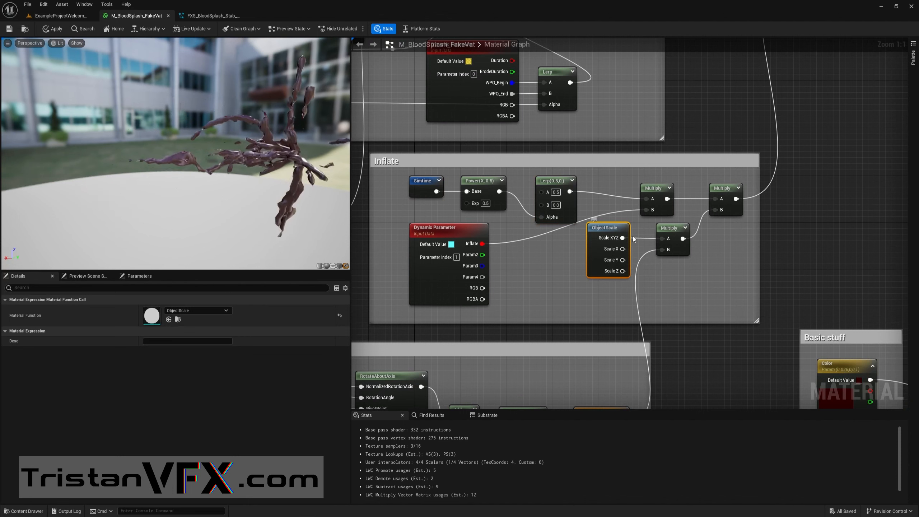
Trace the Inflate output through the final Add to the World Position Offset input of the material output node.
{"action": "scroll", "coordinate": [724, 229], "scroll_direction": "down", "scroll_amount": 3}
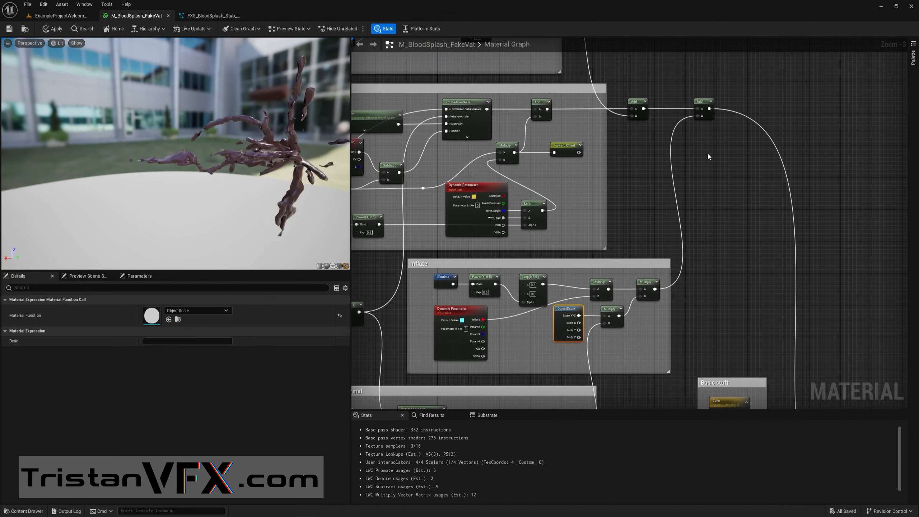
{"action": "right_click_drag", "start_coordinate": [714, 257], "coordinate": [619, 112]}
{"action": "right_click_drag", "start_coordinate": [696, 317], "coordinate": [641, 178]}
{"action": "scroll", "coordinate": [728, 282], "scroll_direction": "up", "scroll_amount": 3}
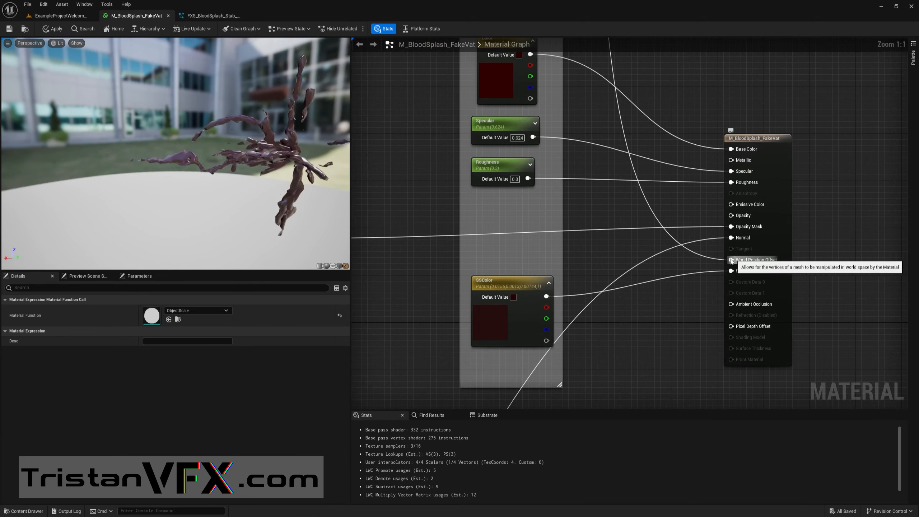
{"action": "scroll", "coordinate": [656, 246], "scroll_direction": "down", "scroll_amount": 1}
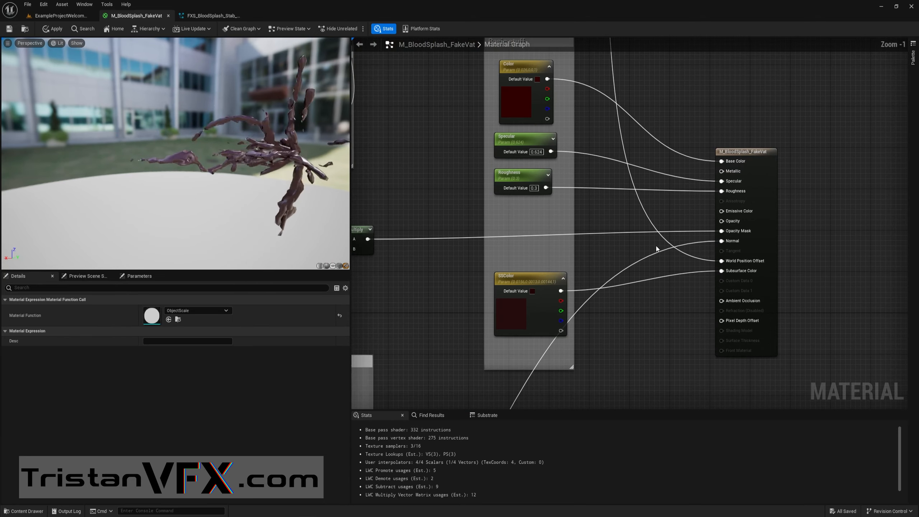
Inspect the Color and SSColor parameters in the Basic stuff group and their connections to the material output.
{"action": "right_click_drag", "start_coordinate": [656, 246], "coordinate": [675, 278]}
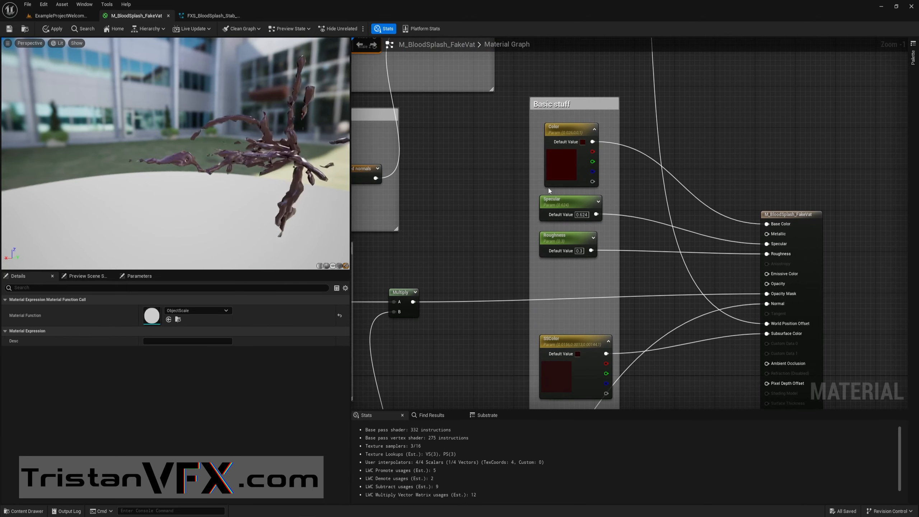
{"action": "left_click", "coordinate": [563, 182]}
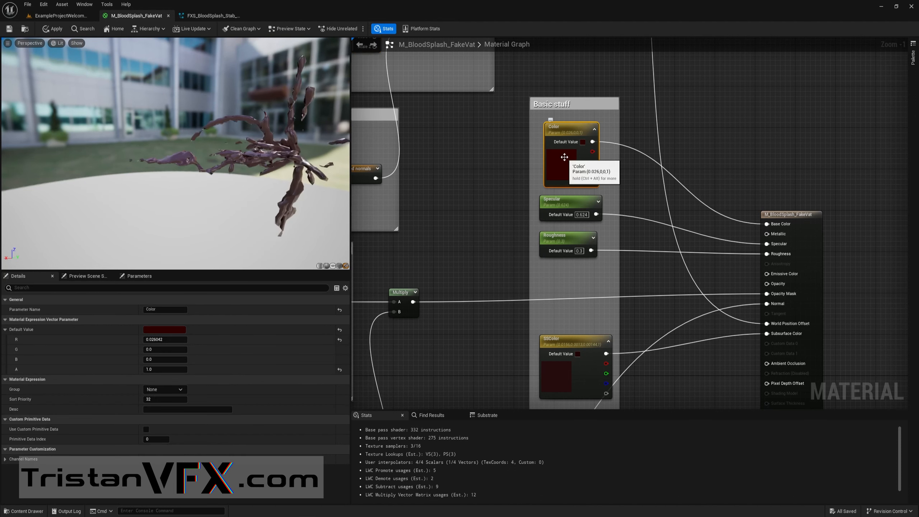
{"action": "right_click_drag", "start_coordinate": [531, 186], "coordinate": [535, 134]}
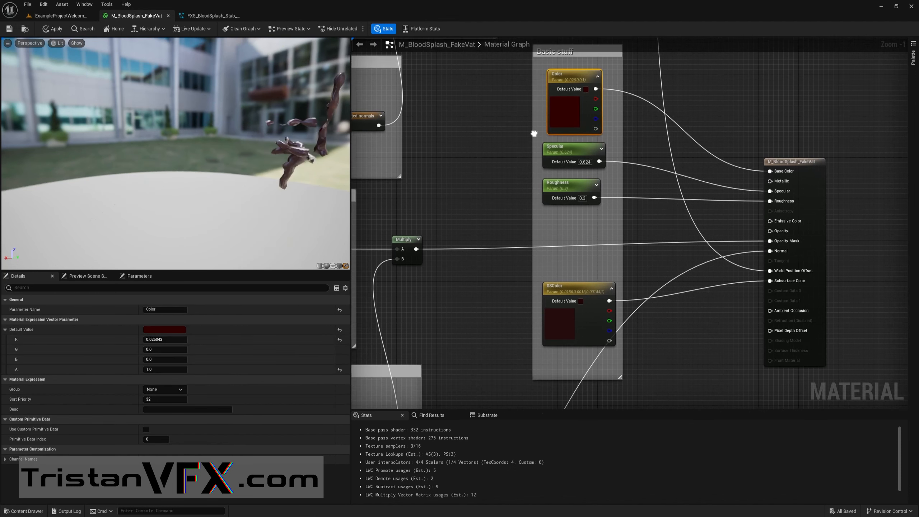
{"action": "left_click", "coordinate": [573, 173]}
{"action": "left_click", "coordinate": [570, 324]}
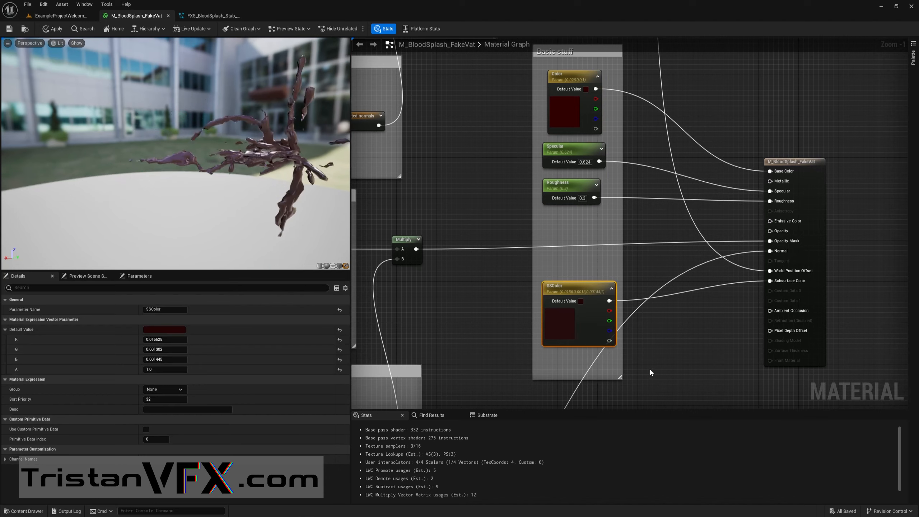
{"action": "right_click_drag", "start_coordinate": [692, 358], "coordinate": [678, 335]}
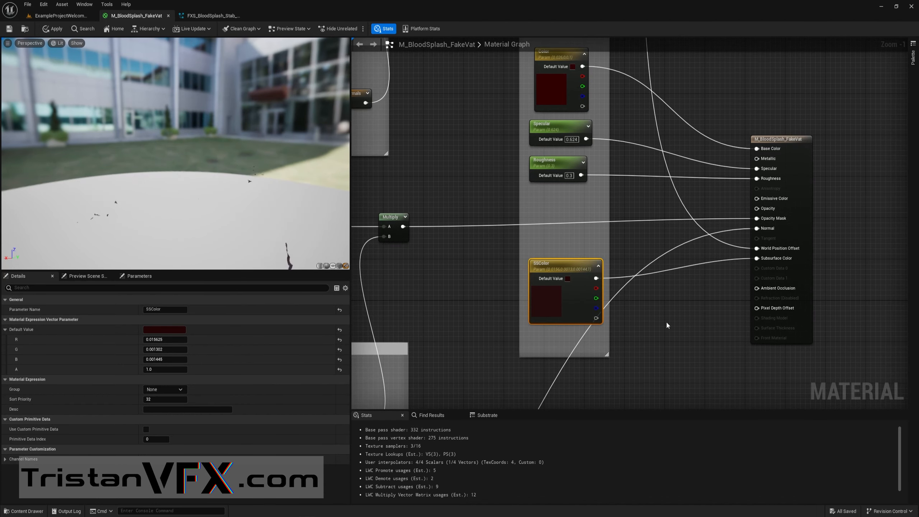
Find the Triplanar group and examine its nodes together with the surface of the splash mesh.
{"action": "scroll", "coordinate": [647, 320], "scroll_direction": "down", "scroll_amount": 3}
{"action": "right_click_drag", "start_coordinate": [556, 312], "coordinate": [718, 261]}
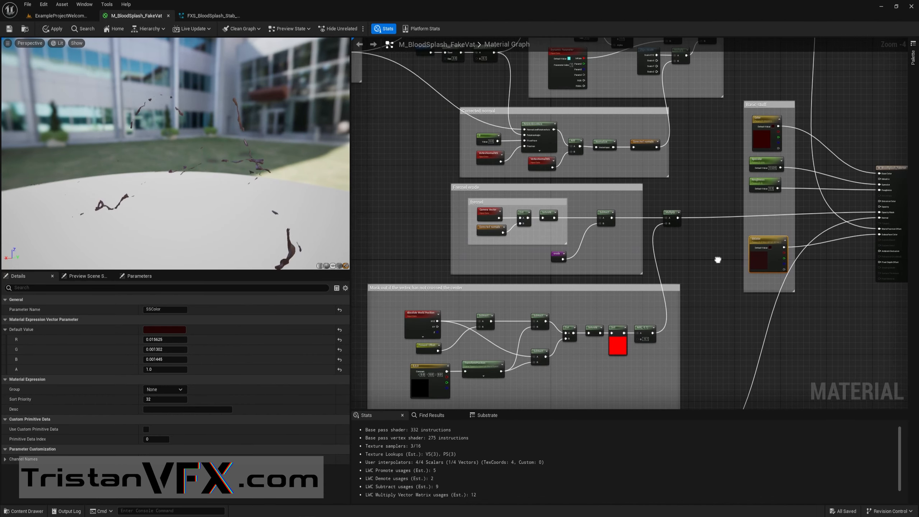
{"action": "right_click_drag", "start_coordinate": [692, 289], "coordinate": [704, 127]}
{"action": "right_click_drag", "start_coordinate": [650, 222], "coordinate": [704, 172]}
{"action": "scroll", "coordinate": [446, 288], "scroll_direction": "up", "scroll_amount": 2}
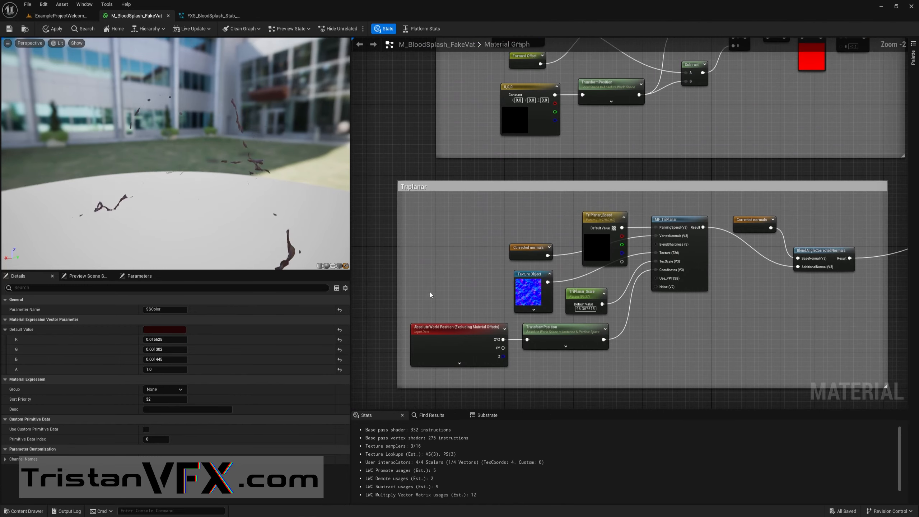
{"action": "left_click_drag", "start_coordinate": [190, 175], "coordinate": [237, 188]}
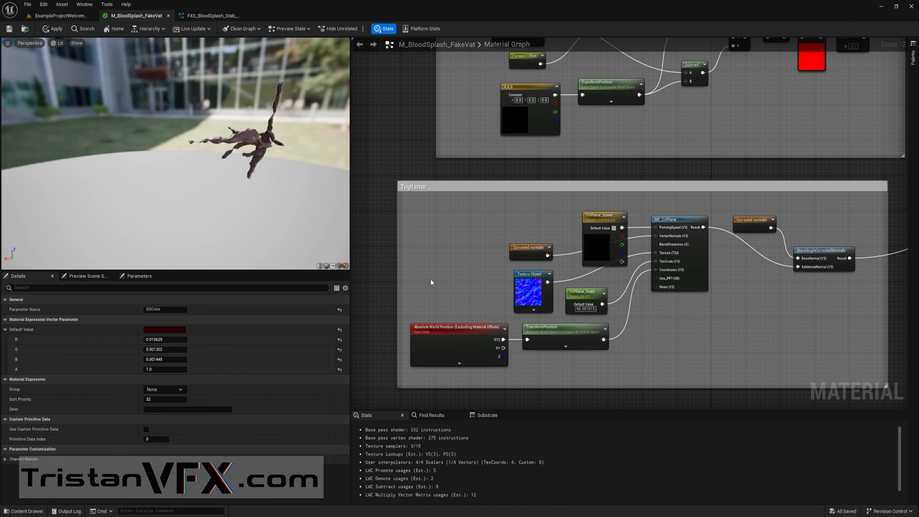
{"action": "right_click_drag", "start_coordinate": [430, 282], "coordinate": [445, 226]}
{"action": "scroll", "coordinate": [720, 221], "scroll_direction": "up", "scroll_amount": 2}
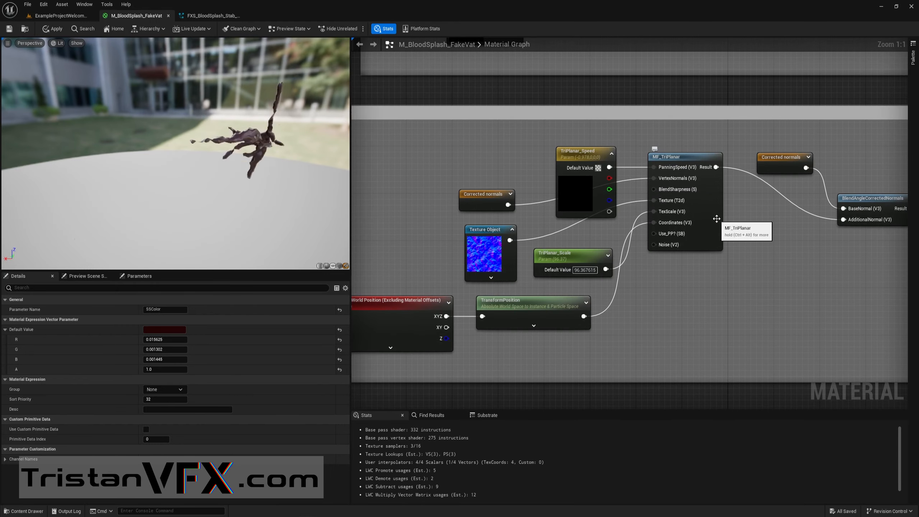
Inspect the MF_TriPlanar node and view the splash mesh's surface from several angles.
{"action": "left_click", "coordinate": [717, 221]}
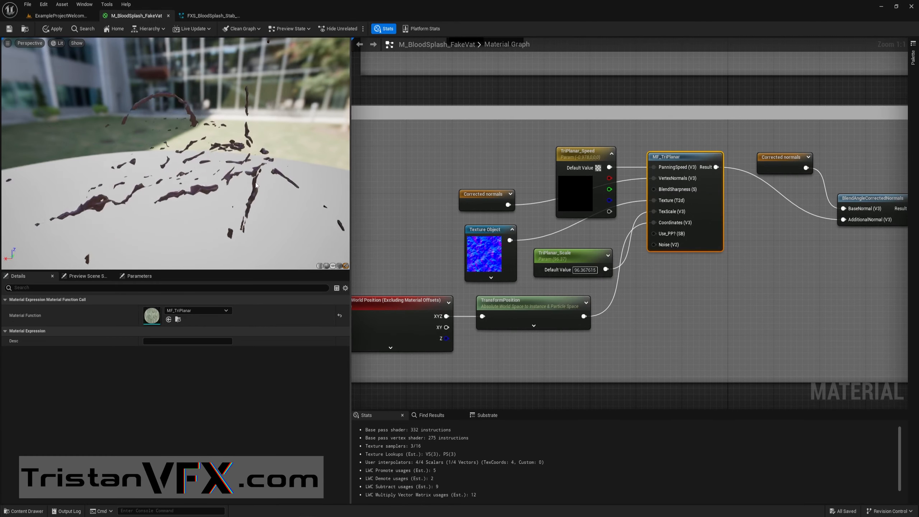
{"action": "mouse_move", "coordinate": [216, 156]}
{"action": "left_mouse_down"}
{"action": "mouse_move", "coordinate": [227, 145]}
{"action": "mouse_move", "coordinate": [205, 162]}
{"action": "left_mouse_up"}
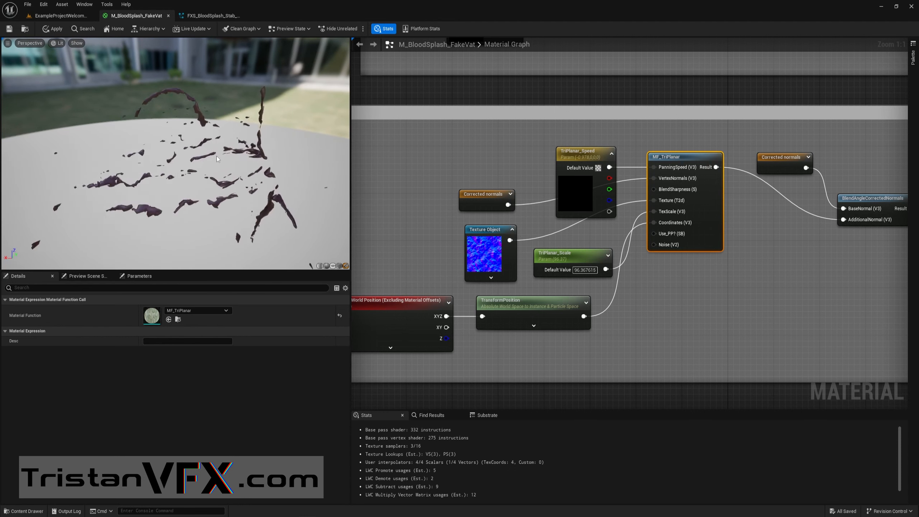
{"action": "left_click_drag", "start_coordinate": [174, 174], "coordinate": [169, 134]}
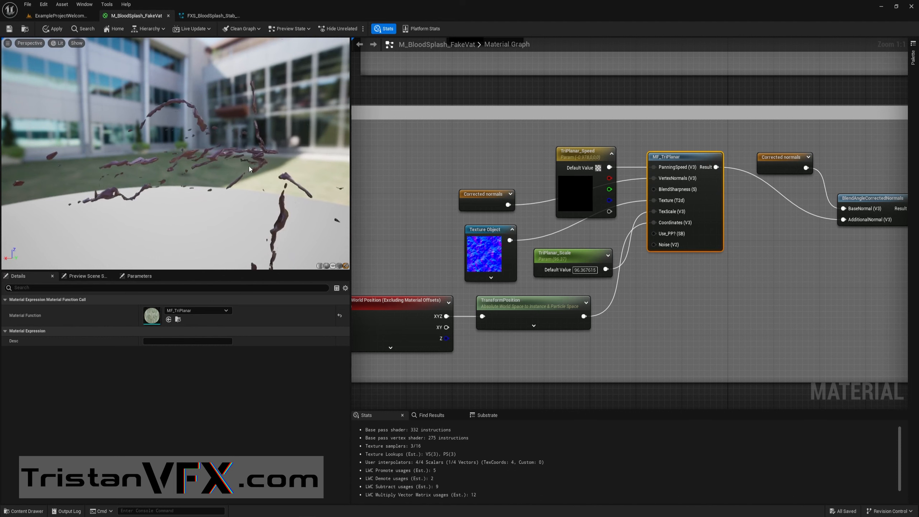
Open the MF_TriPlanar function, examine its three Texture Sample nodes, and close it again.
{"action": "double_click", "coordinate": [706, 231]}
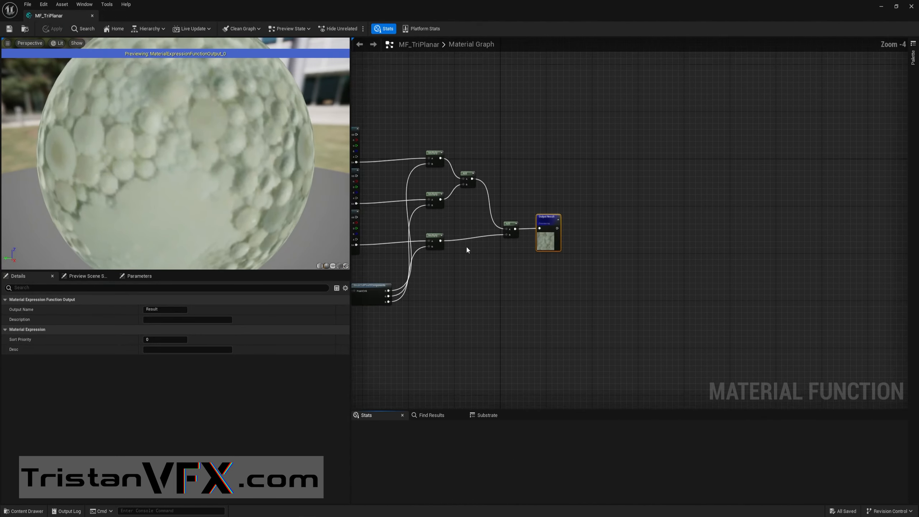
{"action": "right_click_drag", "start_coordinate": [535, 259], "coordinate": [588, 296]}
{"action": "scroll", "coordinate": [647, 255], "scroll_direction": "up", "scroll_amount": 1}
{"action": "left_click_drag", "start_coordinate": [645, 111], "coordinate": [701, 306]}
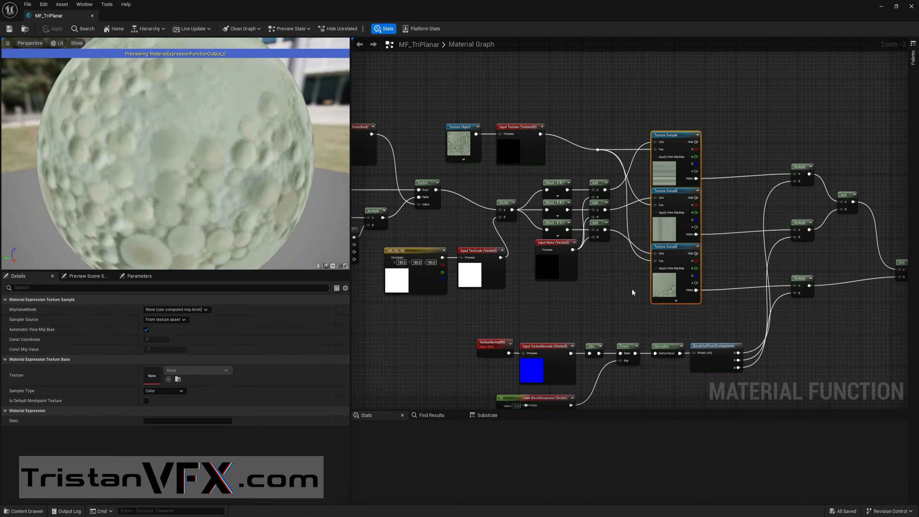
{"action": "middle_click", "coordinate": [68, 16]}
Examine how the Corrected normals and MF_TriPlanar results combine in BlendAngleCorrectedNormals and feed the material's Normal input.
{"action": "scroll", "coordinate": [785, 263], "scroll_direction": "down", "scroll_amount": 1}
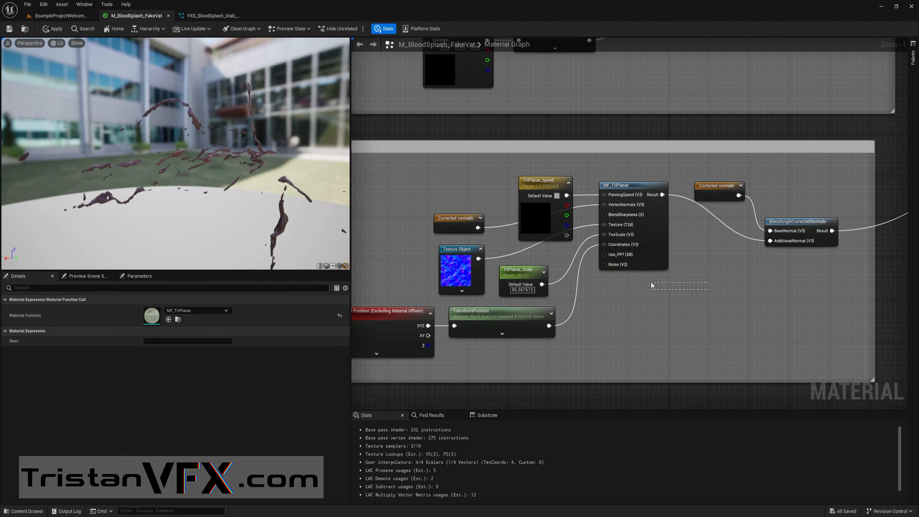
{"action": "left_click_drag", "start_coordinate": [651, 286], "coordinate": [689, 286]}
{"action": "left_click", "coordinate": [671, 287]}
{"action": "scroll", "coordinate": [682, 282], "scroll_direction": "down", "scroll_amount": 1}
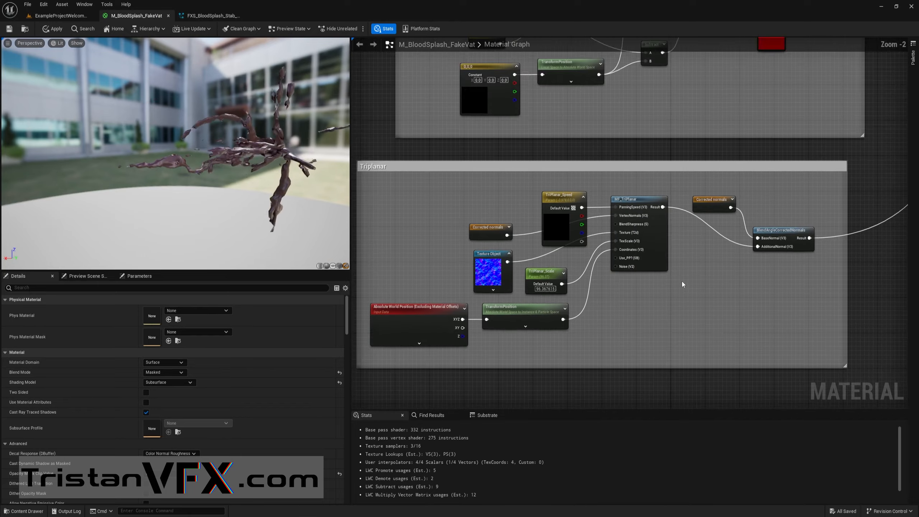
{"action": "right_click_drag", "start_coordinate": [685, 279], "coordinate": [630, 249]}
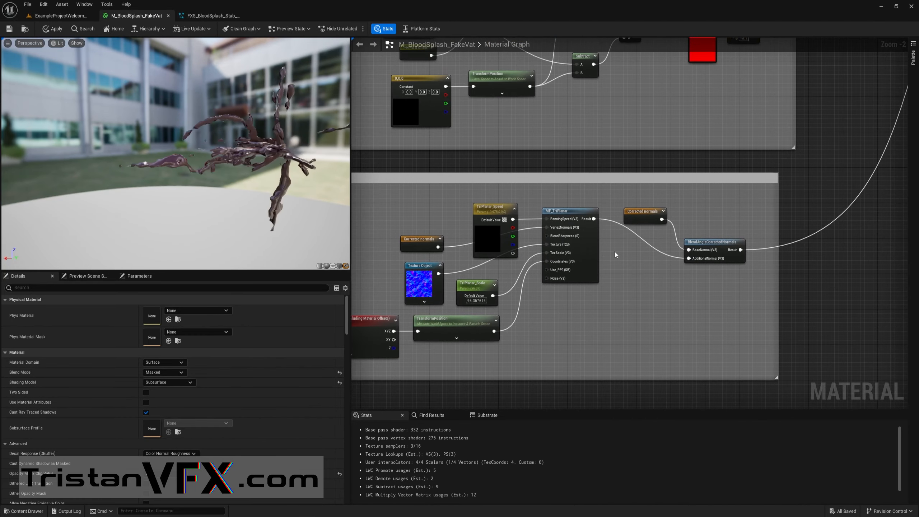
{"action": "scroll", "coordinate": [616, 256], "scroll_direction": "up", "scroll_amount": 2}
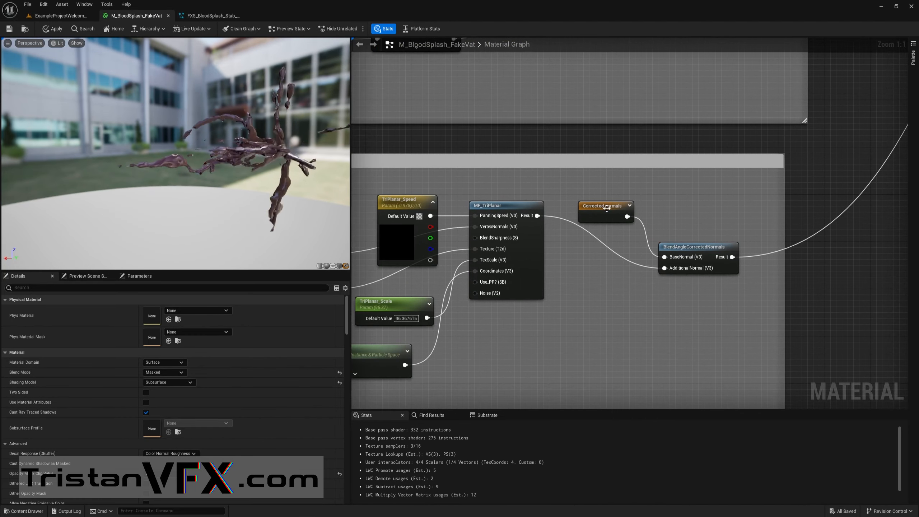
{"action": "left_click", "coordinate": [589, 212]}
{"action": "scroll", "coordinate": [707, 183], "scroll_direction": "down", "scroll_amount": 2}
{"action": "right_click_drag", "start_coordinate": [707, 183], "coordinate": [495, 292]}
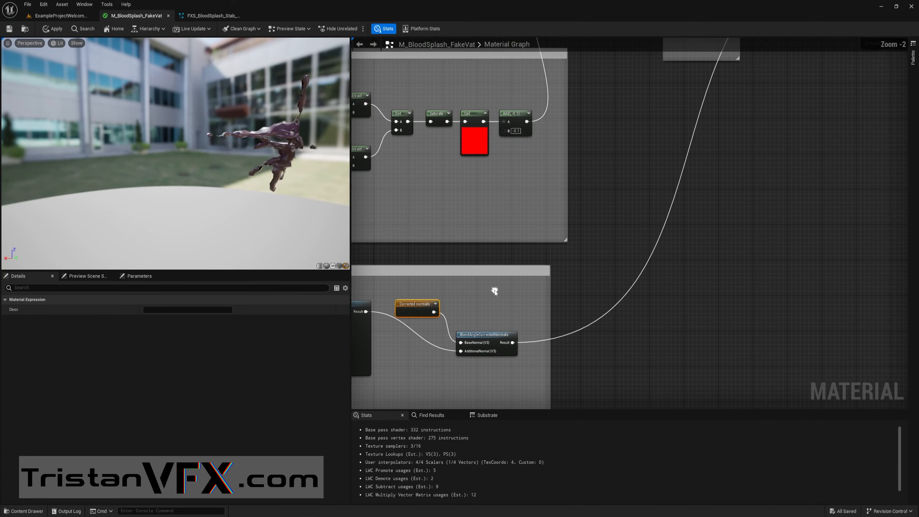
{"action": "right_click_drag", "start_coordinate": [742, 127], "coordinate": [572, 346]}
{"action": "right_click_drag", "start_coordinate": [694, 188], "coordinate": [643, 243]}
{"action": "scroll", "coordinate": [641, 241], "scroll_direction": "up", "scroll_amount": 1}
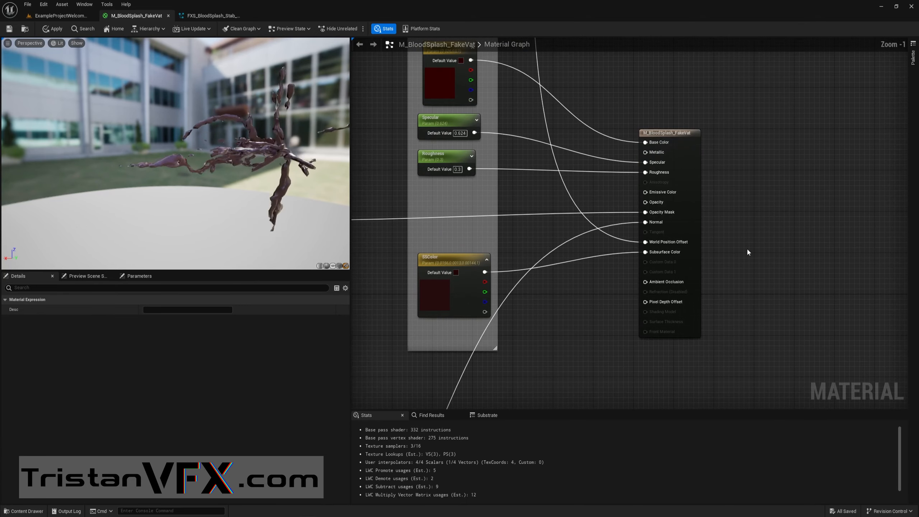
{"action": "right_click_drag", "start_coordinate": [578, 388], "coordinate": [593, 317]}
Filter the material output's details for "tangent" and inspect the Tangent Space Normal option.
{"action": "left_click_drag", "start_coordinate": [767, 254], "coordinate": [767, 253]}
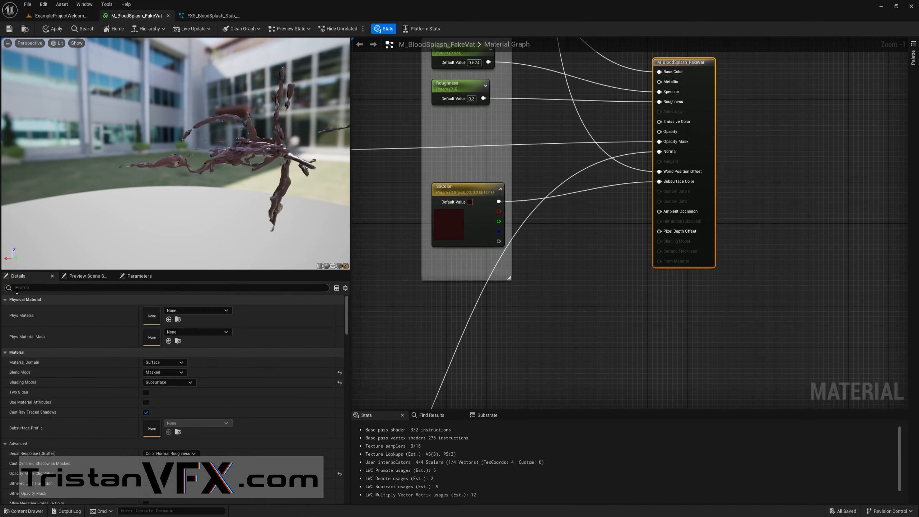
{"action": "type", "text": "tangent"}
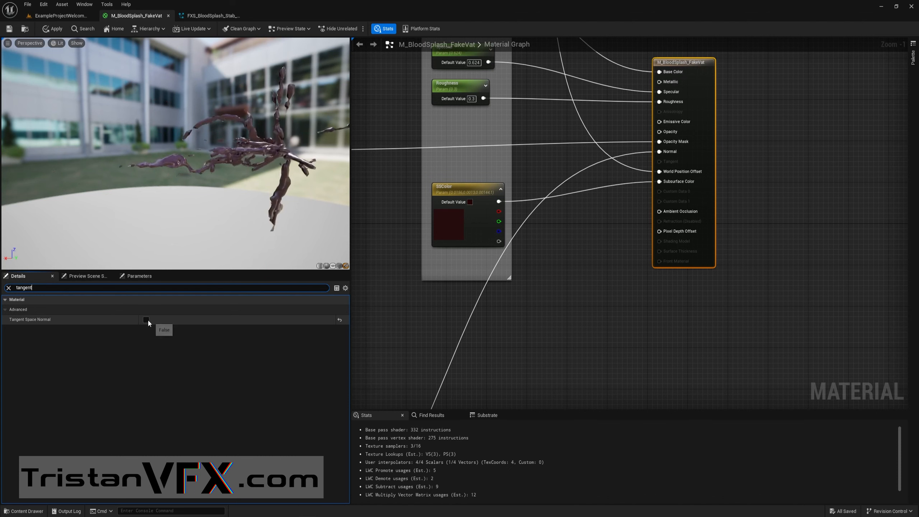
{"action": "scroll", "coordinate": [498, 314], "scroll_direction": "down", "scroll_amount": 1}
{"action": "right_click_drag", "start_coordinate": [499, 313], "coordinate": [586, 230]}
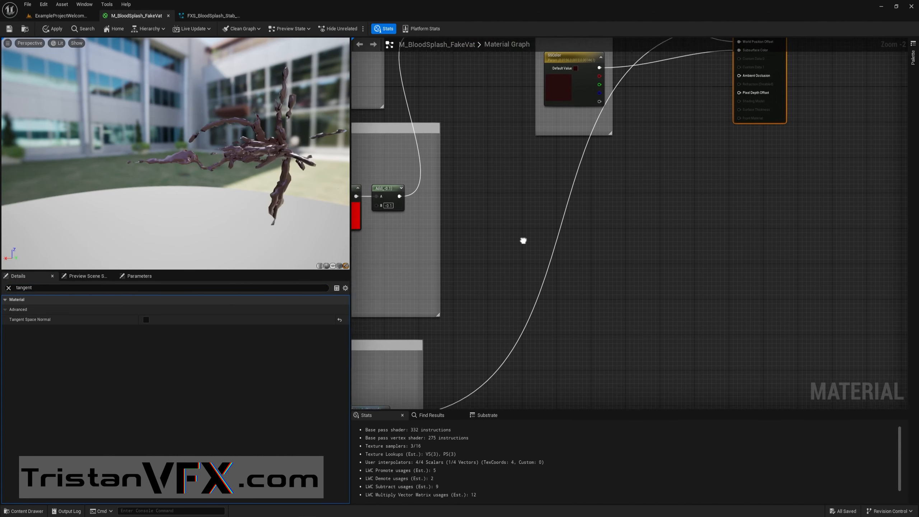
{"action": "right_click_drag", "start_coordinate": [524, 241], "coordinate": [604, 165]}
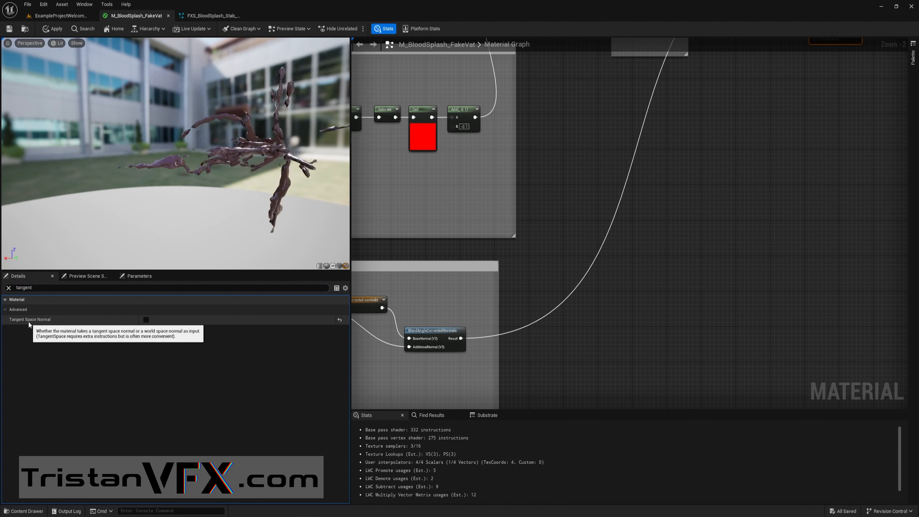
Add a TransformVector node from the BlendAngleCorrectedNormals result, with World Space as source and Tangent Space as destination.
{"action": "right_click_drag", "start_coordinate": [429, 348], "coordinate": [489, 316]}
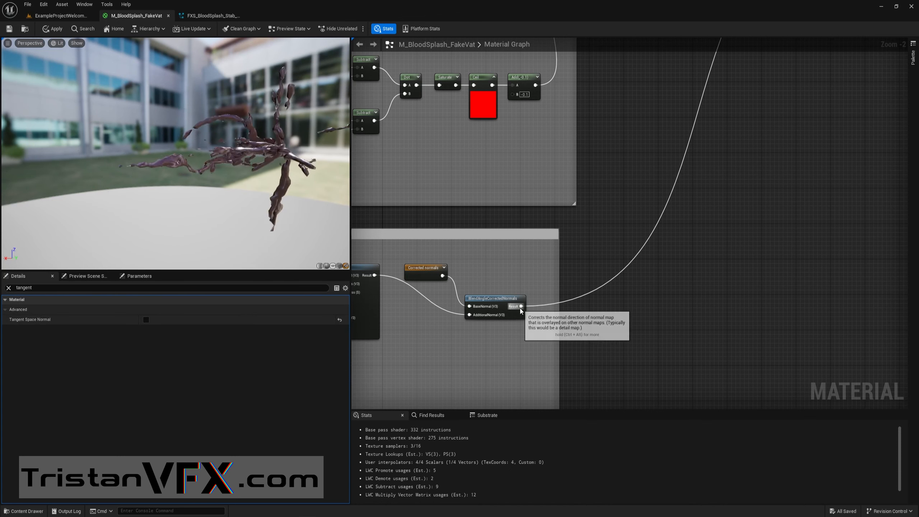
{"action": "left_click_drag", "start_coordinate": [521, 307], "coordinate": [601, 246]}
{"action": "type", "text": "trans"}
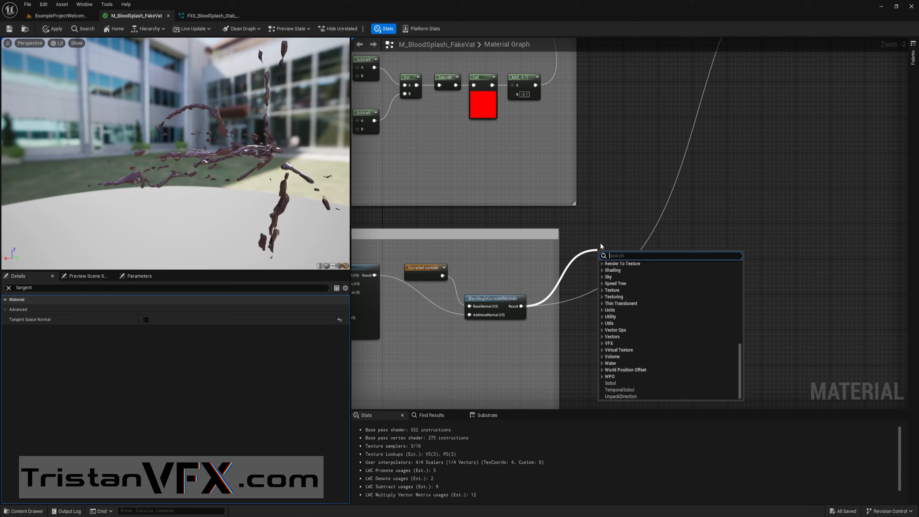
{"action": "key", "text": "Return"}
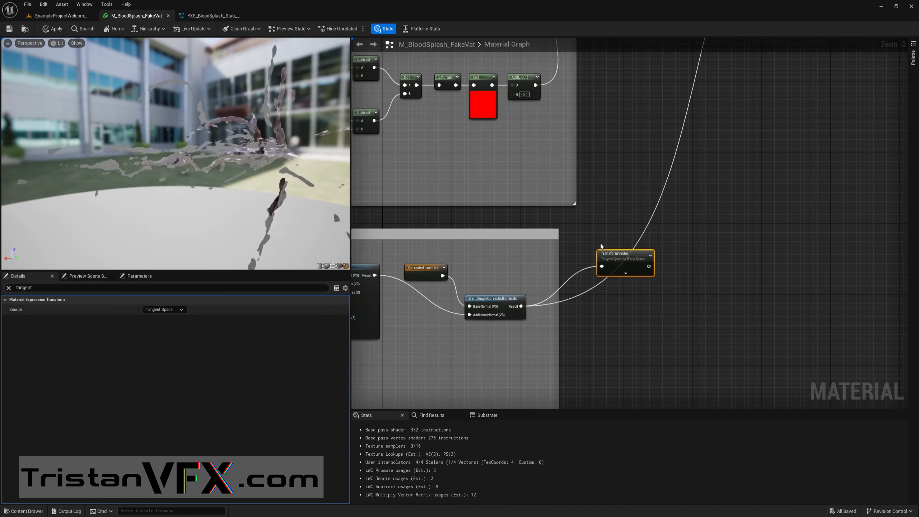
{"action": "left_click", "coordinate": [9, 288]}
{"action": "left_click", "coordinate": [10, 300]}
{"action": "left_click", "coordinate": [159, 310]}
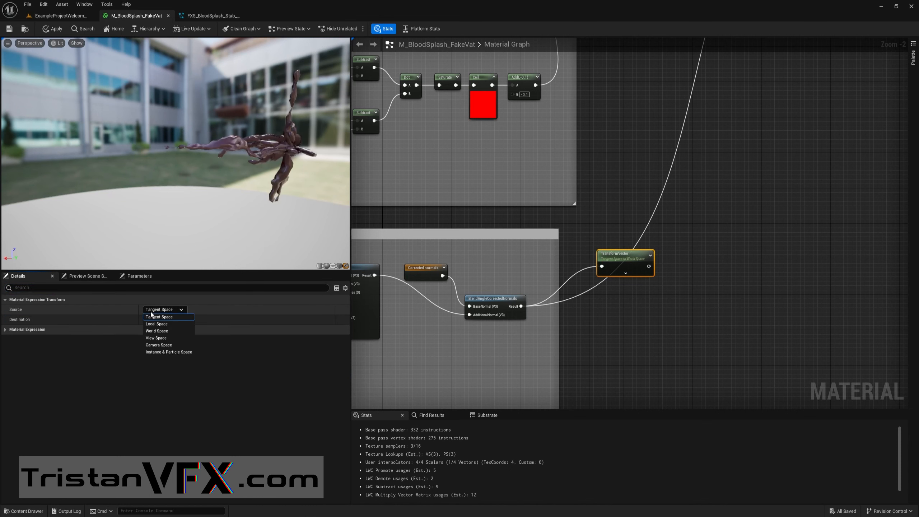
{"action": "left_click", "coordinate": [171, 332]}
{"action": "left_click", "coordinate": [165, 319]}
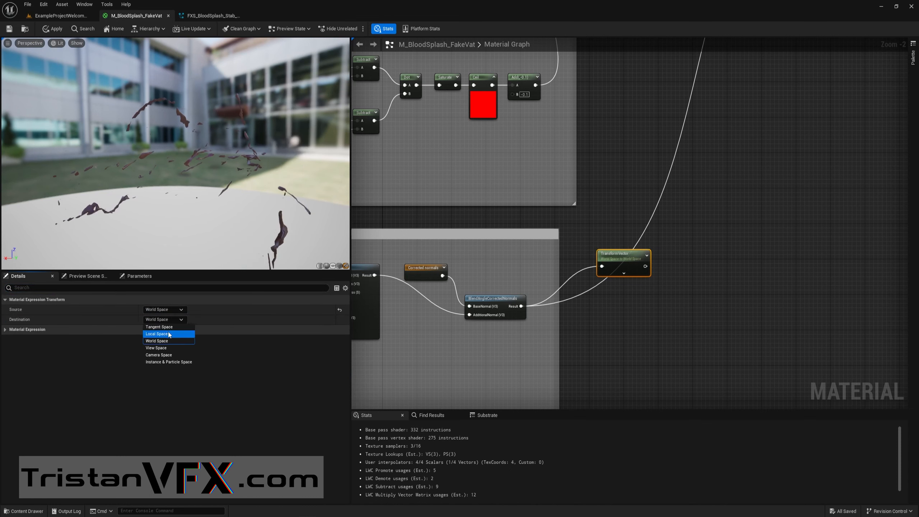
{"action": "left_click", "coordinate": [159, 327]}
Delete the TransformVector node attached to the blended normals result.
{"action": "right_click_drag", "start_coordinate": [691, 245], "coordinate": [619, 341]}
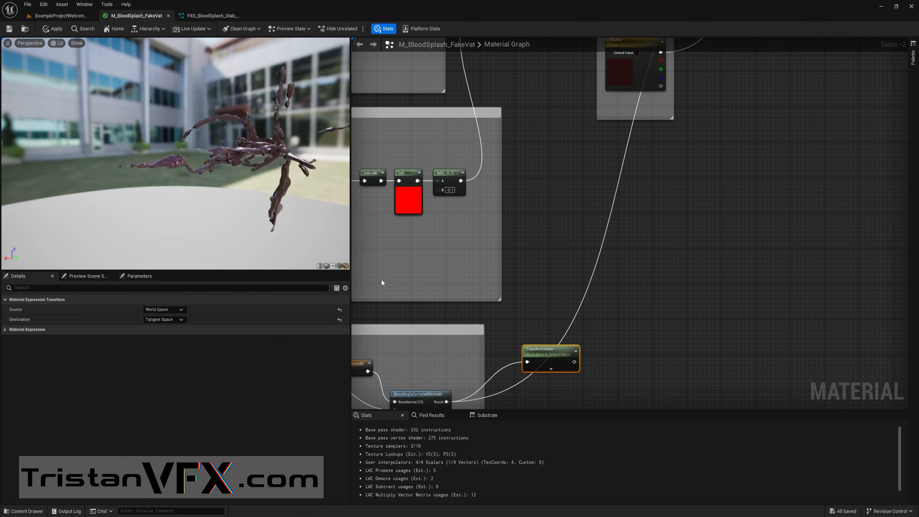
{"action": "right_click_drag", "start_coordinate": [571, 230], "coordinate": [562, 290]}
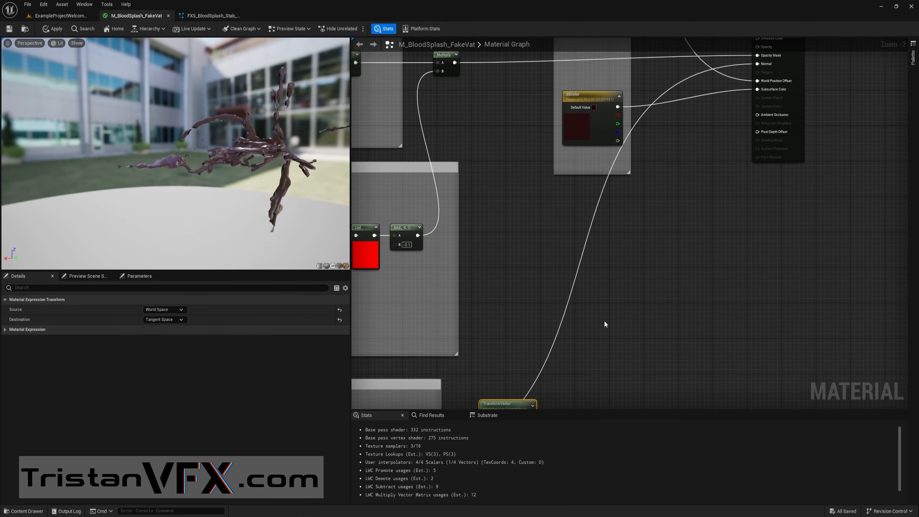
{"action": "right_click_drag", "start_coordinate": [605, 324], "coordinate": [611, 162]}
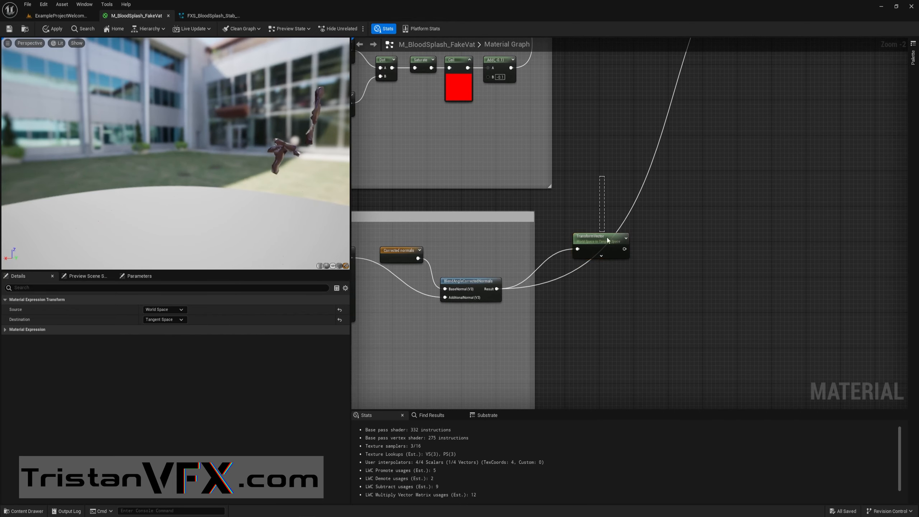
{"action": "left_click_drag", "start_coordinate": [618, 295], "coordinate": [617, 295]}
{"action": "key", "text": "Delete"}
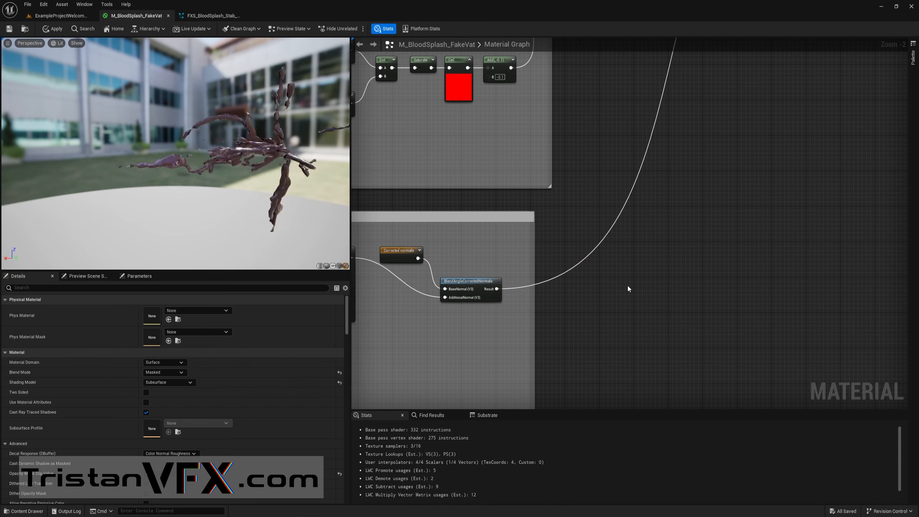
Disconnect the "Mask out if the vertex has not crossed the center" group from input B of the Fresnel erode Multiply.
{"action": "scroll", "coordinate": [627, 284], "scroll_direction": "down", "scroll_amount": 1}
{"action": "right_click_drag", "start_coordinate": [580, 221], "coordinate": [750, 308]}
{"action": "scroll", "coordinate": [668, 296], "scroll_direction": "down", "scroll_amount": 3}
{"action": "right_click_drag", "start_coordinate": [664, 297], "coordinate": [672, 343]}
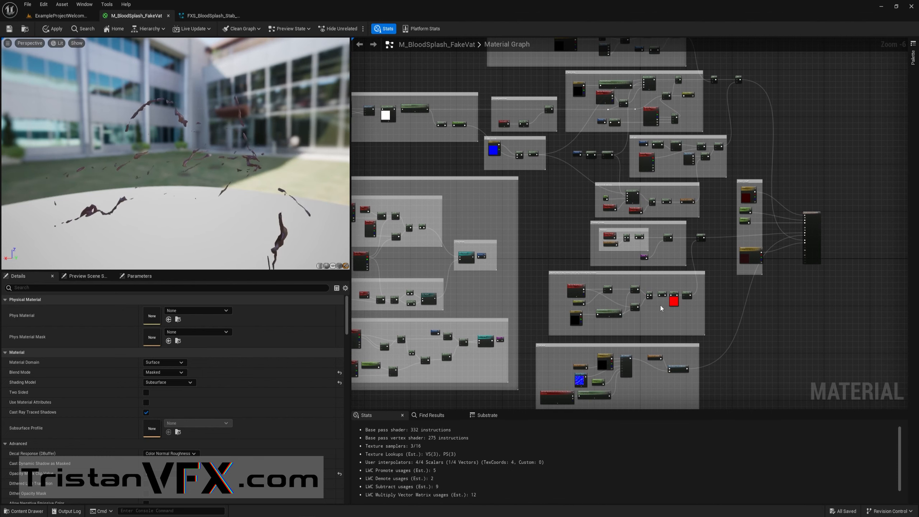
{"action": "scroll", "coordinate": [641, 313], "scroll_direction": "up", "scroll_amount": 4}
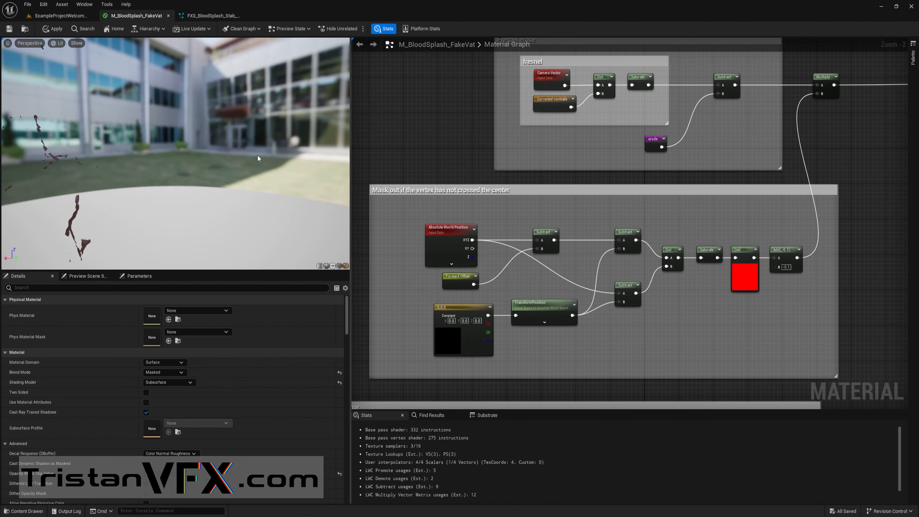
{"action": "right_click_drag", "start_coordinate": [769, 225], "coordinate": [632, 349]}
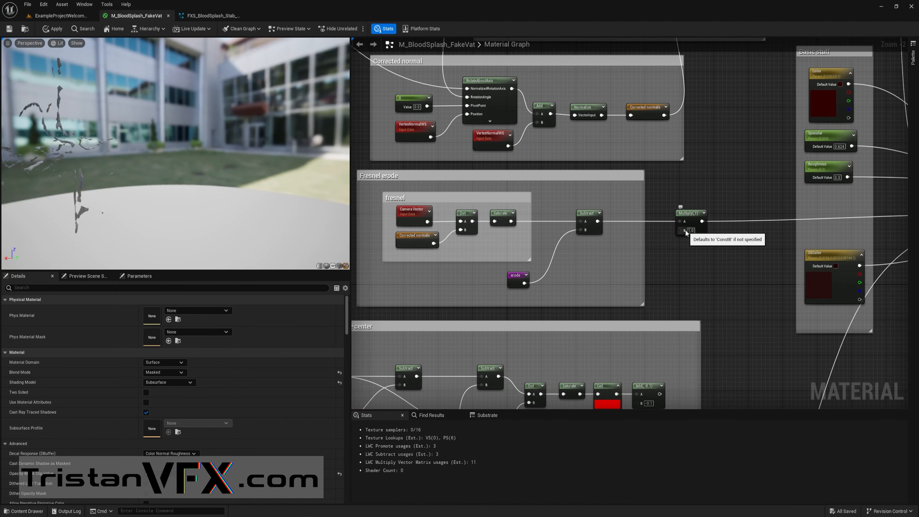
{"action": "left_click", "coordinate": [686, 229], "text": "alt"}
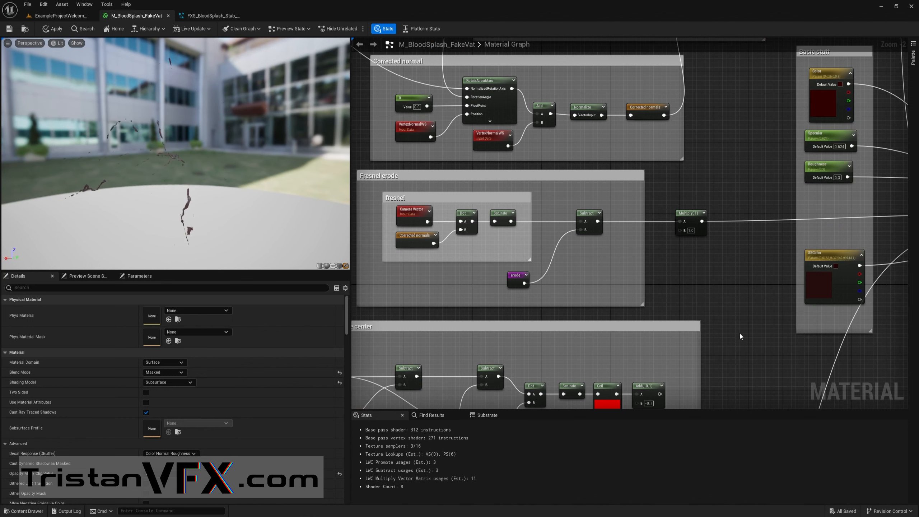
Connect the mask group's Ceil output to the material's Emissive Color to visualize the mask on the mesh.
{"action": "right_click_drag", "start_coordinate": [740, 332], "coordinate": [715, 265]}
{"action": "left_click_drag", "start_coordinate": [635, 328], "coordinate": [754, 286]}
{"action": "left_click_drag", "start_coordinate": [592, 328], "coordinate": [643, 129]}
{"action": "right_click_drag", "start_coordinate": [553, 207], "coordinate": [758, 202]}
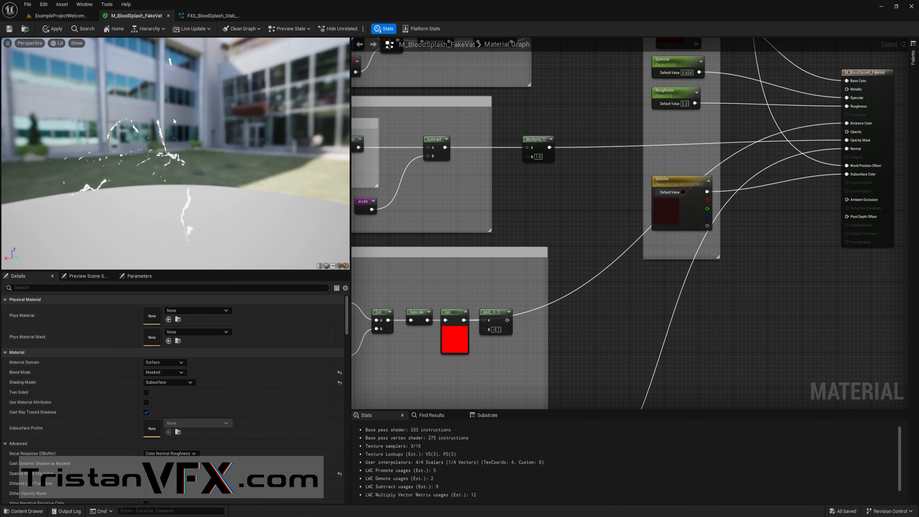
Move the Forward Offset node above Absolute World Position in the mask group and examine that node's Shader Offsets options.
{"action": "right_click_drag", "start_coordinate": [401, 262], "coordinate": [699, 206]}
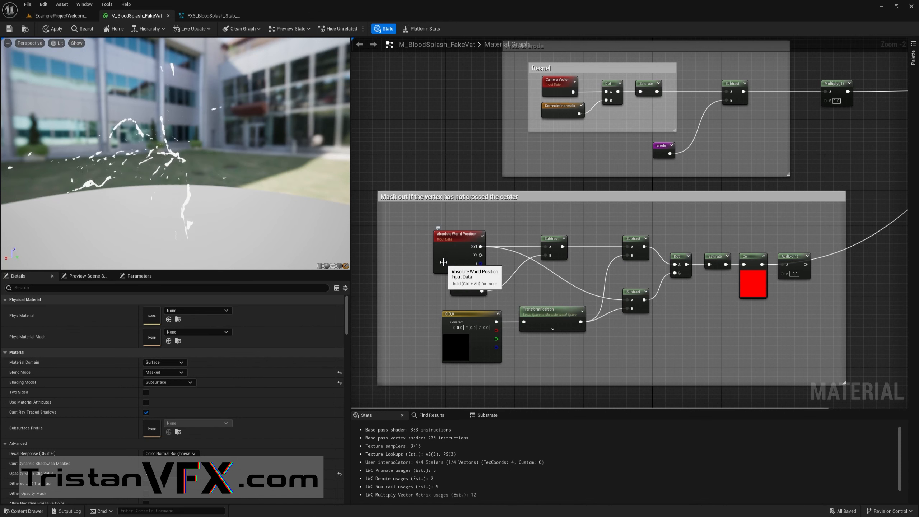
{"action": "left_click_drag", "start_coordinate": [674, 292], "coordinate": [689, 237]}
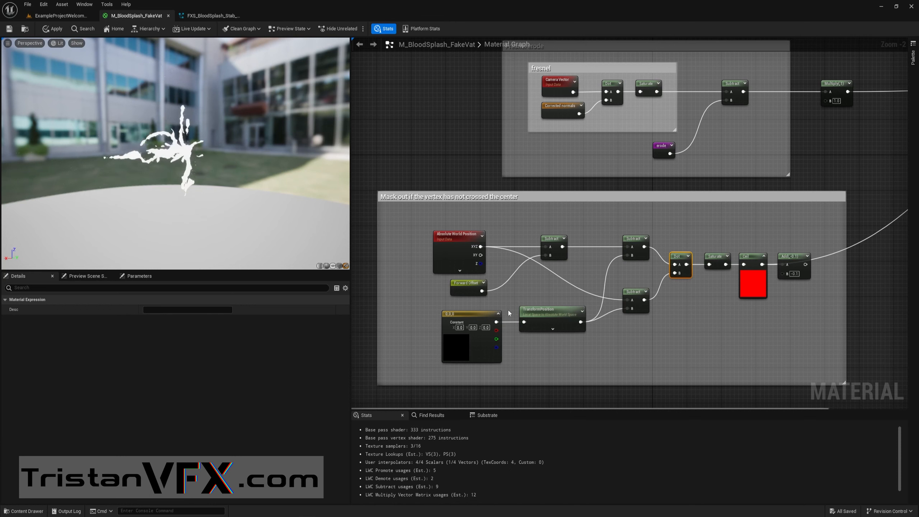
{"action": "left_click_drag", "start_coordinate": [468, 293], "coordinate": [500, 226]}
{"action": "left_click", "coordinate": [459, 236]}
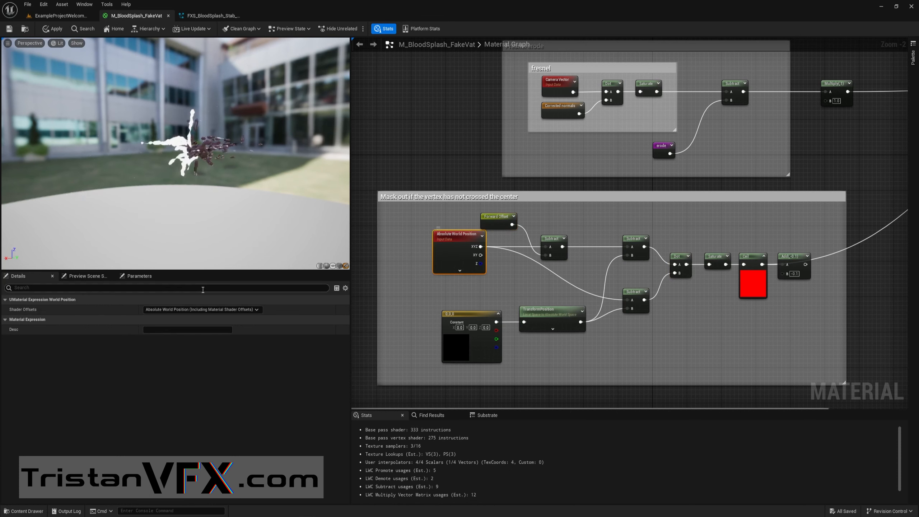
{"action": "left_click", "coordinate": [213, 311]}
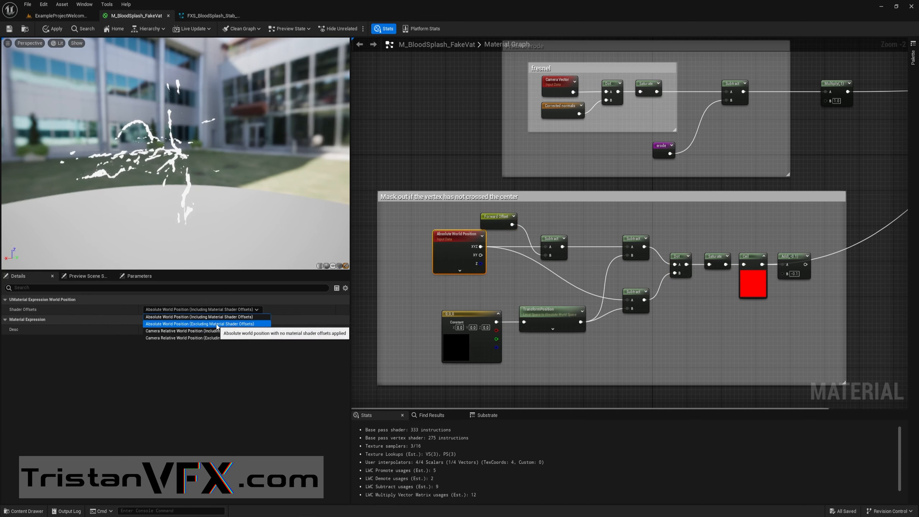
{"action": "left_click", "coordinate": [401, 328]}
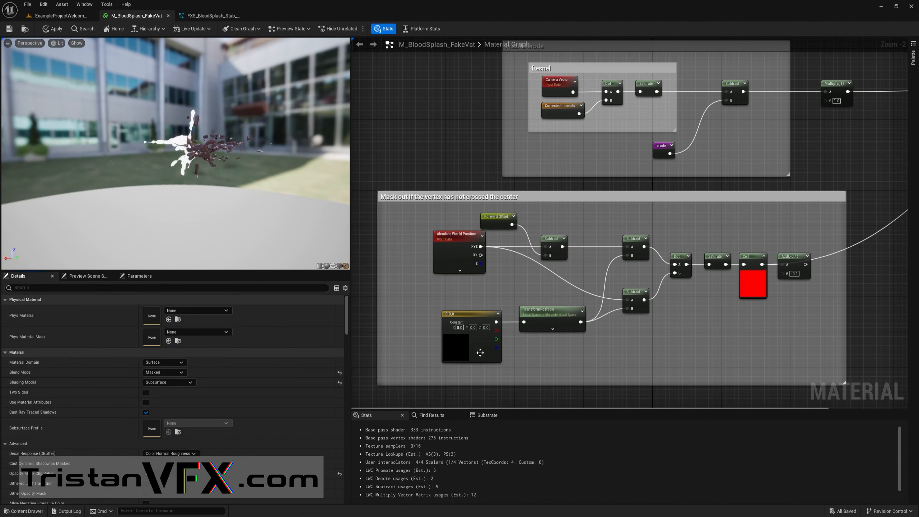
{"action": "right_click", "coordinate": [613, 345]}
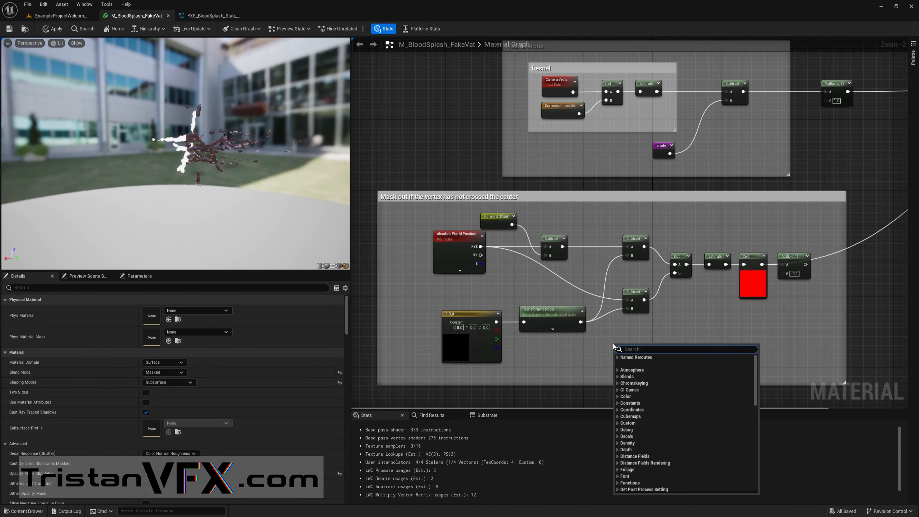
Duplicate Absolute World Position, wiring the original directly to the upper Subtract before the Dot and the copy to the lower one.
{"action": "left_click", "coordinate": [440, 263]}
{"action": "key", "text": "ctrl+d"}
{"action": "scroll", "coordinate": [434, 262], "scroll_direction": "up", "scroll_amount": 1}
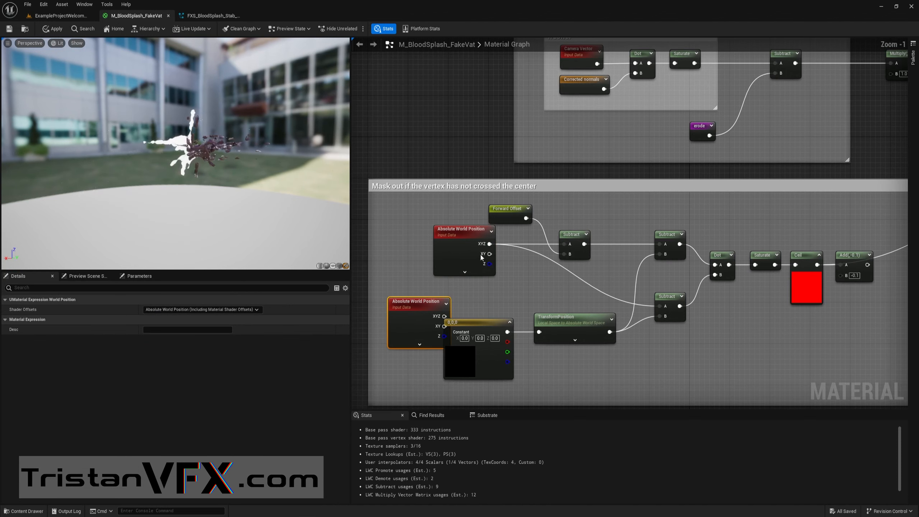
{"action": "left_click_drag", "start_coordinate": [490, 244], "coordinate": [569, 246]}
{"action": "left_click_drag", "start_coordinate": [664, 247], "coordinate": [664, 247]}
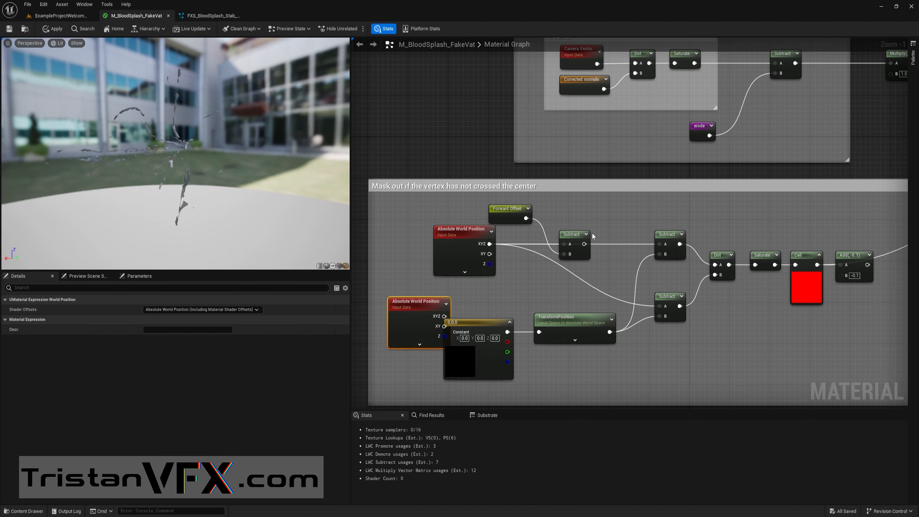
{"action": "left_click_drag", "start_coordinate": [576, 234], "coordinate": [582, 214]}
{"action": "left_click_drag", "start_coordinate": [434, 313], "coordinate": [663, 307]}
Set the original position node to Absolute World Position (Excluding Material Shader Offsets) and delete its duplicate.
{"action": "left_click", "coordinate": [200, 309]}
{"action": "left_click", "coordinate": [201, 326]}
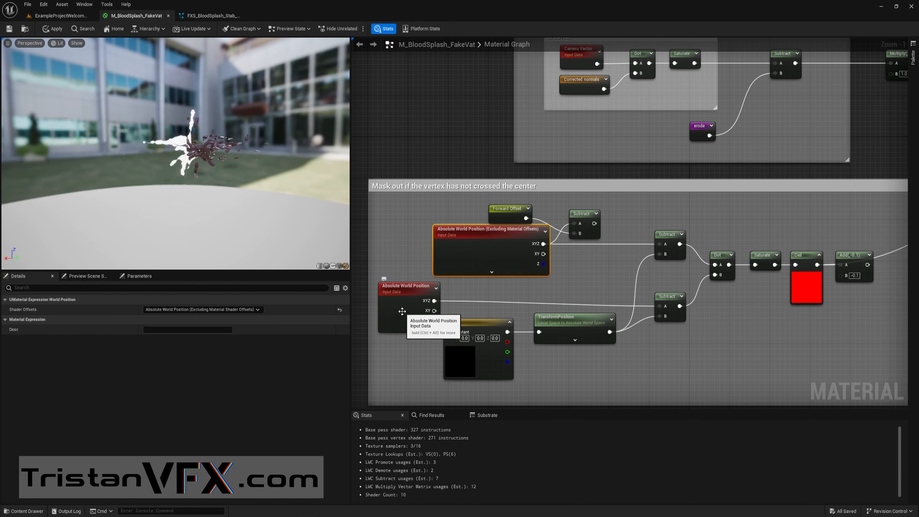
{"action": "left_click_drag", "start_coordinate": [402, 314], "coordinate": [408, 318]}
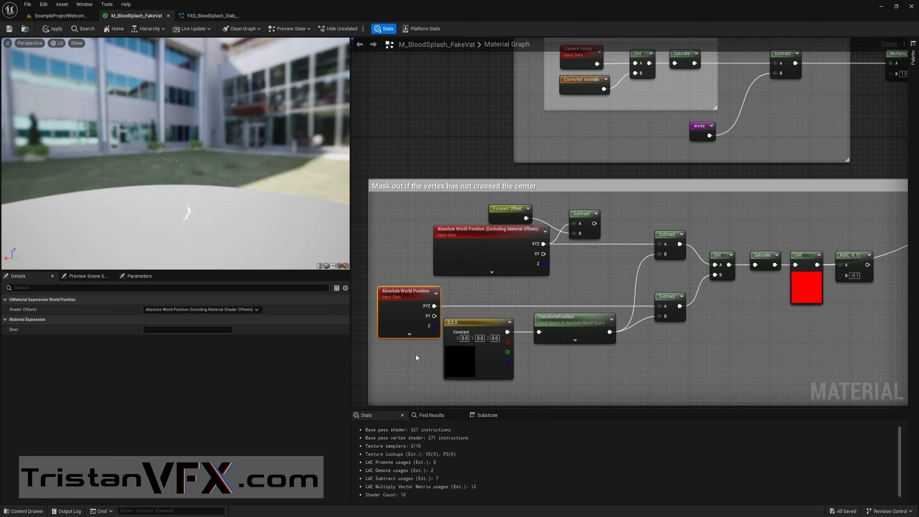
{"action": "key", "text": "Delete"}
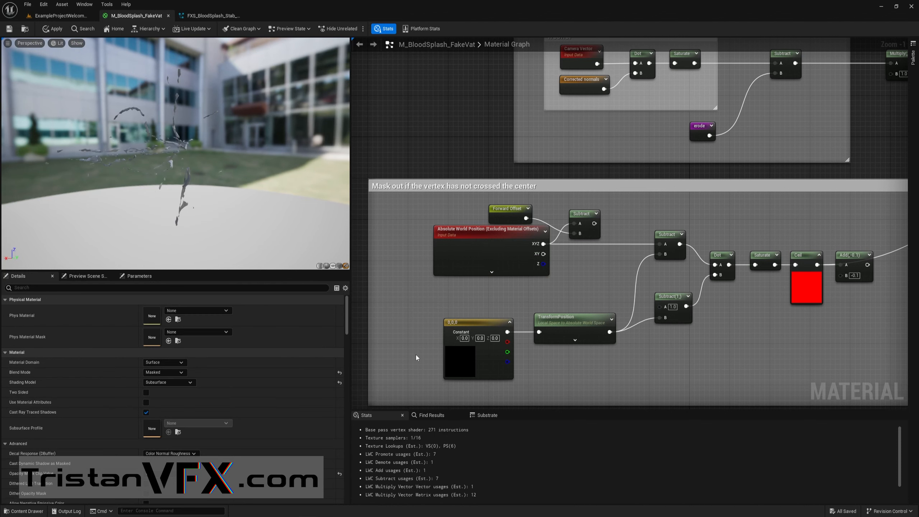
Shift the mask group's position node away from the Subtract and reset its Shader Offsets to Absolute World Position (Including Material Shader Offsets).
{"action": "left_click_drag", "start_coordinate": [487, 256], "coordinate": [465, 257]}
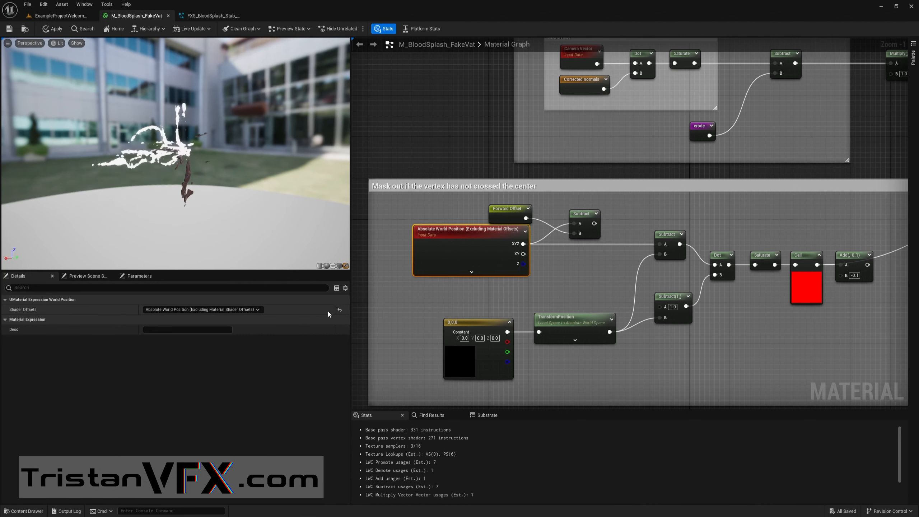
{"action": "left_click", "coordinate": [340, 311]}
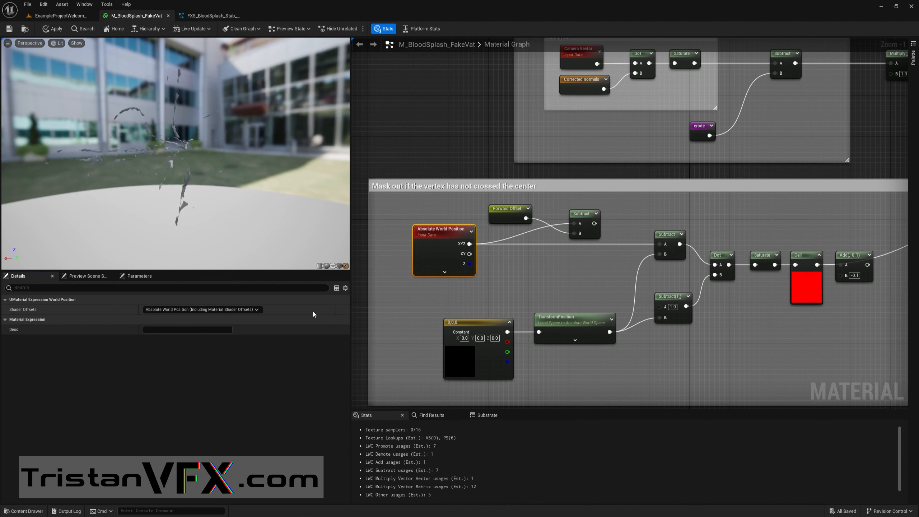
{"action": "scroll", "coordinate": [558, 248], "scroll_direction": "down", "scroll_amount": 1}
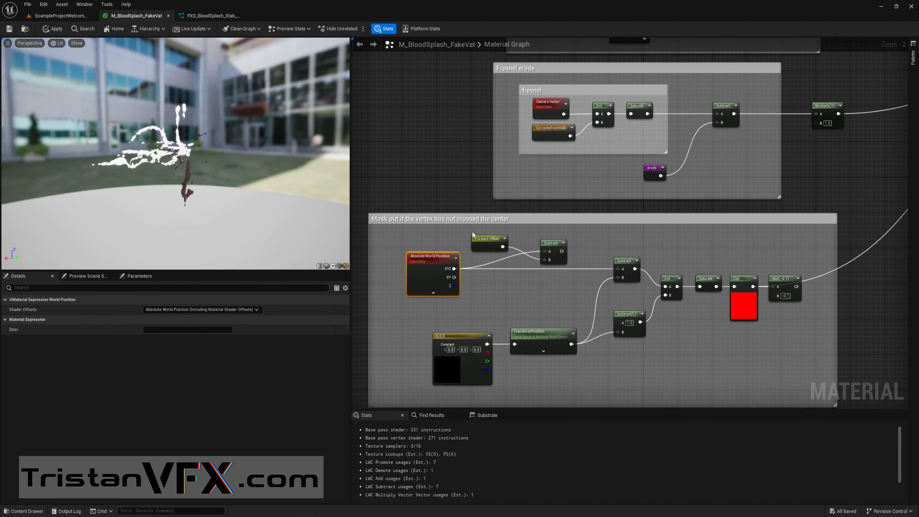
Route Absolute World Position minus Forward Offset into the upper Subtract and wire Absolute World Position directly into the lower one.
{"action": "left_click_drag", "start_coordinate": [462, 234], "coordinate": [569, 258]}
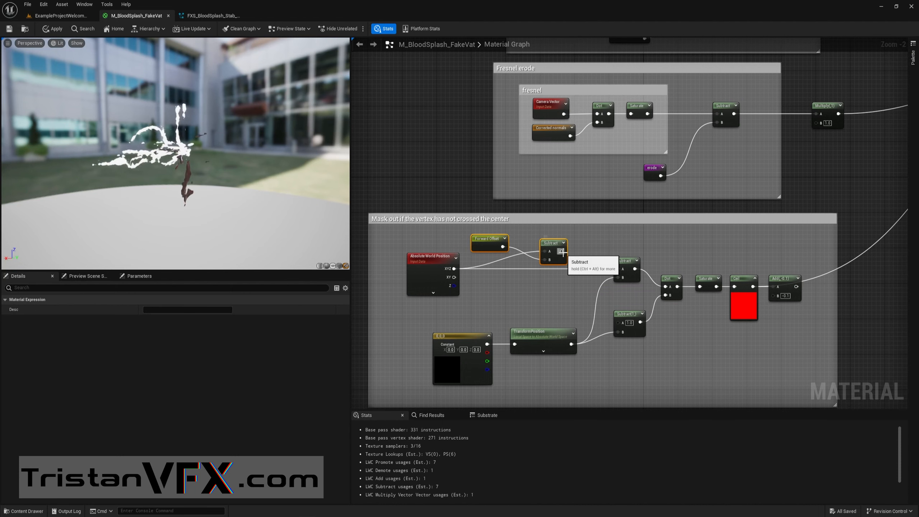
{"action": "scroll", "coordinate": [500, 183], "scroll_direction": "down", "scroll_amount": 2}
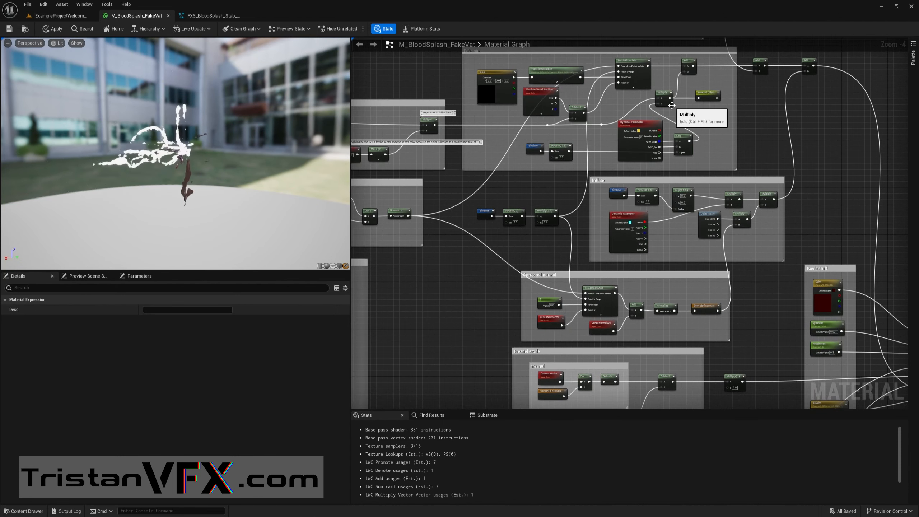
{"action": "left_click", "coordinate": [430, 415]}
{"action": "right_click_drag", "start_coordinate": [438, 317], "coordinate": [461, 165]}
{"action": "scroll", "coordinate": [466, 255], "scroll_direction": "down", "scroll_amount": 1}
{"action": "scroll", "coordinate": [526, 287], "scroll_direction": "up", "scroll_amount": 4}
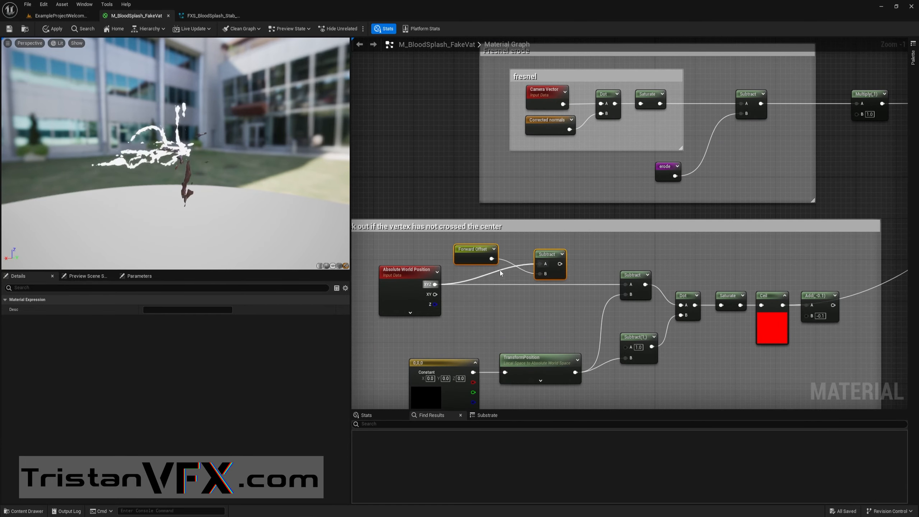
{"action": "right_click_drag", "start_coordinate": [487, 299], "coordinate": [486, 265]}
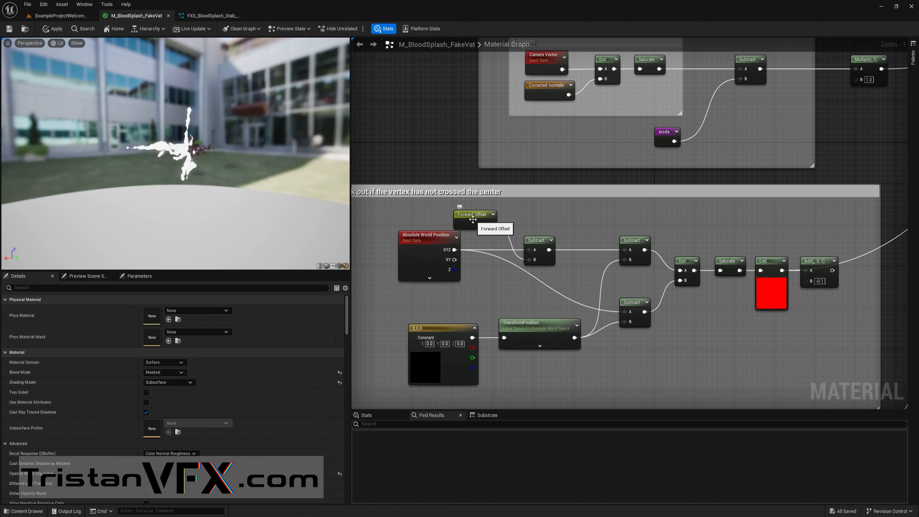
{"action": "left_click_drag", "start_coordinate": [472, 219], "coordinate": [481, 222]}
Examine how Forward Offset is built in the Fake sim group, checking the initial-form Multiply, the Dynamic Parameter and the reroute declaration.
{"action": "scroll", "coordinate": [536, 217], "scroll_direction": "down", "scroll_amount": 3}
{"action": "right_click_drag", "start_coordinate": [538, 216], "coordinate": [542, 263]}
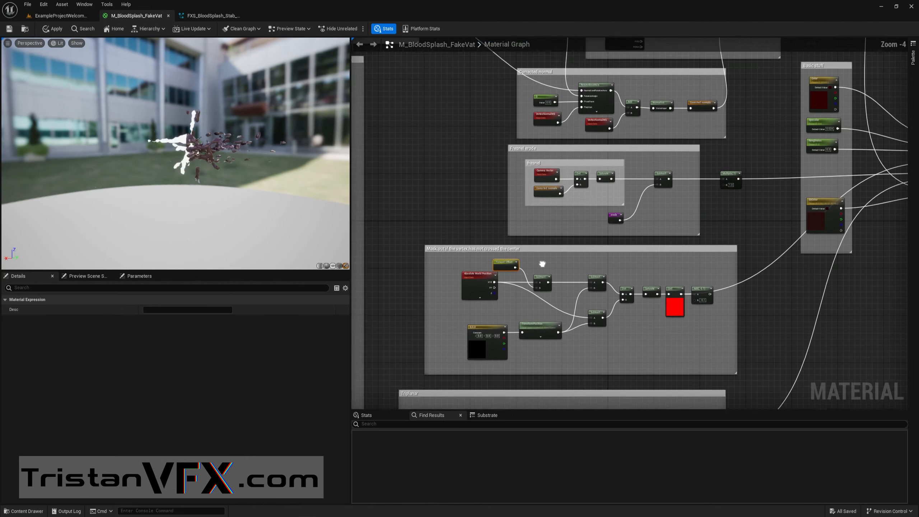
{"action": "right_click_drag", "start_coordinate": [513, 111], "coordinate": [525, 198]}
{"action": "right_click_drag", "start_coordinate": [537, 138], "coordinate": [510, 260]}
{"action": "right_click_drag", "start_coordinate": [521, 192], "coordinate": [476, 280]}
{"action": "scroll", "coordinate": [535, 226], "scroll_direction": "up", "scroll_amount": 2}
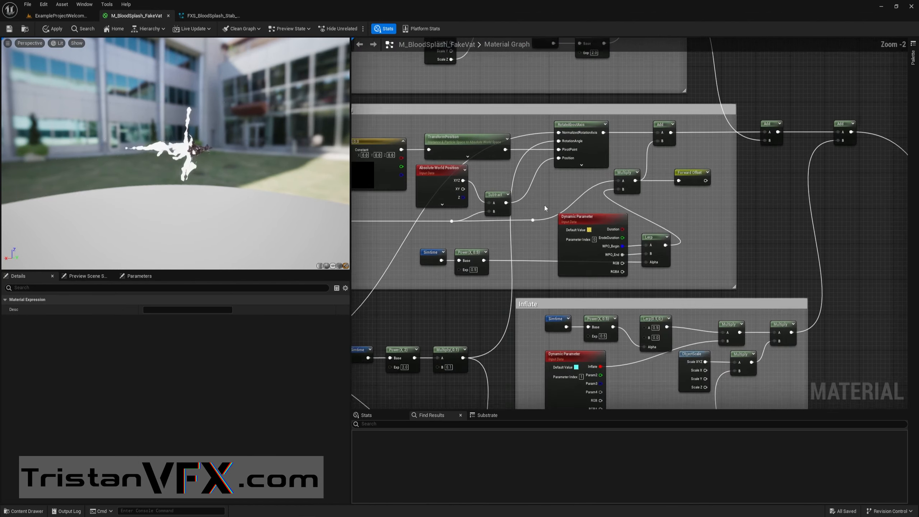
{"action": "right_click_drag", "start_coordinate": [419, 242], "coordinate": [612, 243]}
{"action": "left_click", "coordinate": [456, 221]}
{"action": "right_click_drag", "start_coordinate": [455, 222], "coordinate": [373, 249]}
{"action": "right_click_drag", "start_coordinate": [625, 242], "coordinate": [455, 267]}
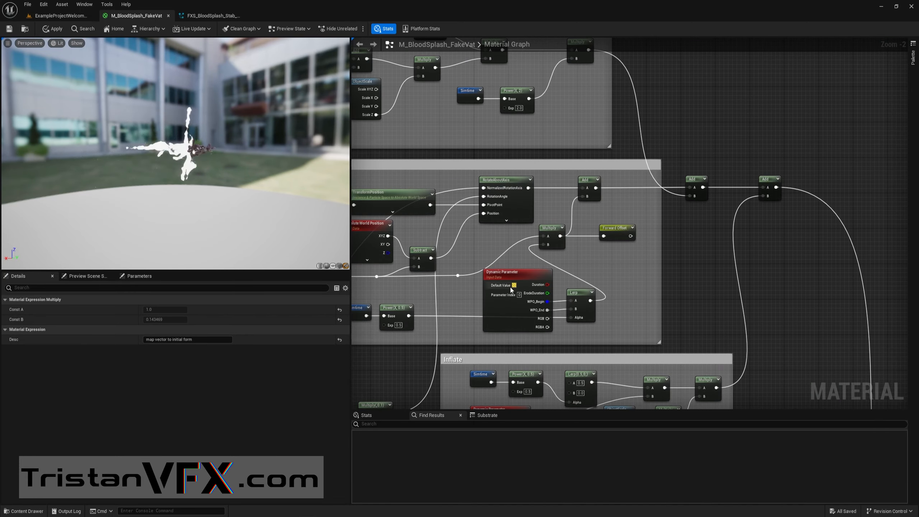
{"action": "scroll", "coordinate": [512, 290], "scroll_direction": "up", "scroll_amount": 1}
{"action": "right_click_drag", "start_coordinate": [511, 290], "coordinate": [614, 275]}
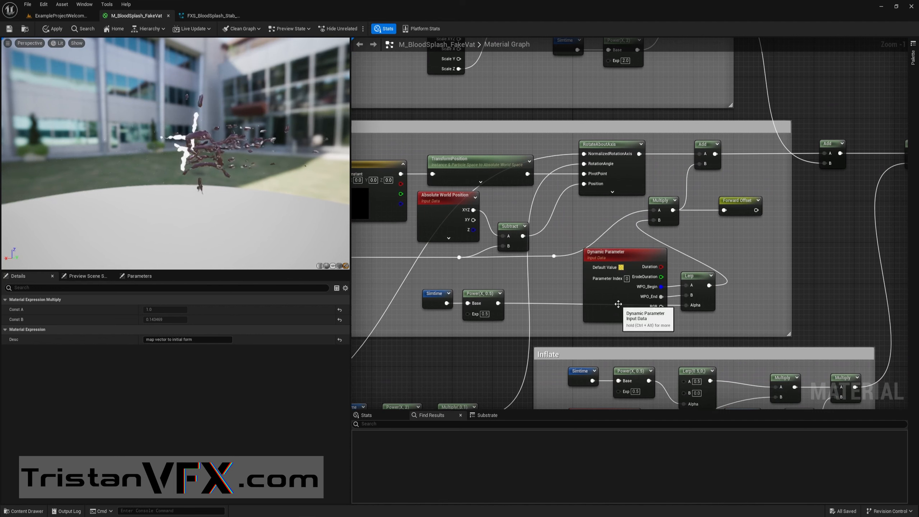
{"action": "left_click", "coordinate": [618, 304]}
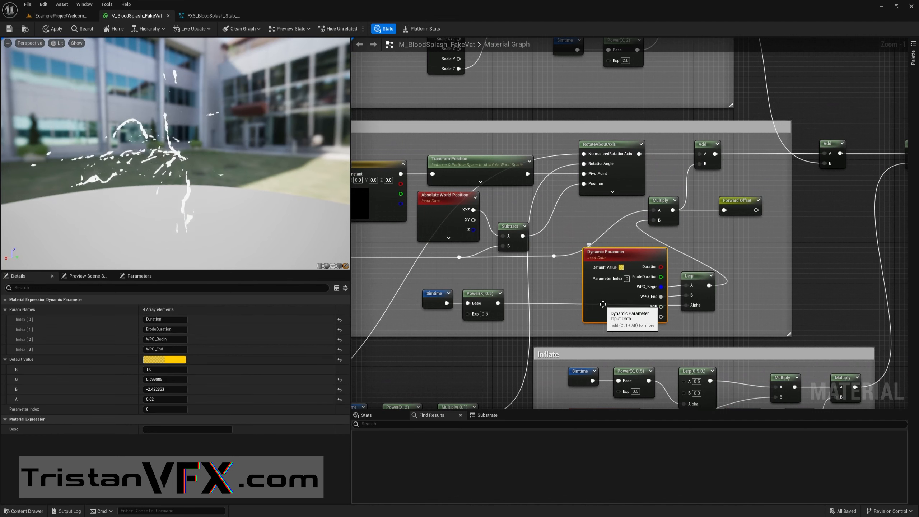
{"action": "left_click", "coordinate": [731, 199]}
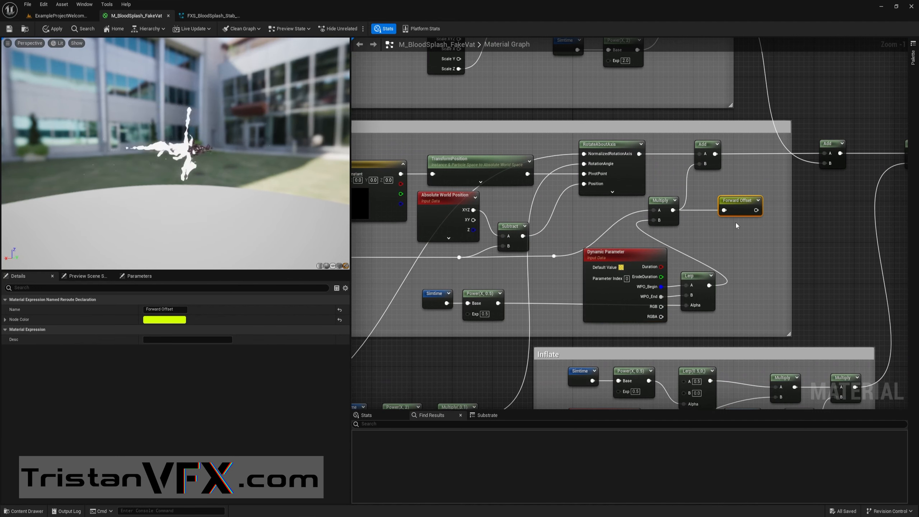
Search the available material nodes for "named" to inspect the reroute options, and reselect the Forward Offset declaration without adding anything.
{"action": "right_click", "coordinate": [720, 233]}
{"action": "type", "text": "named"}
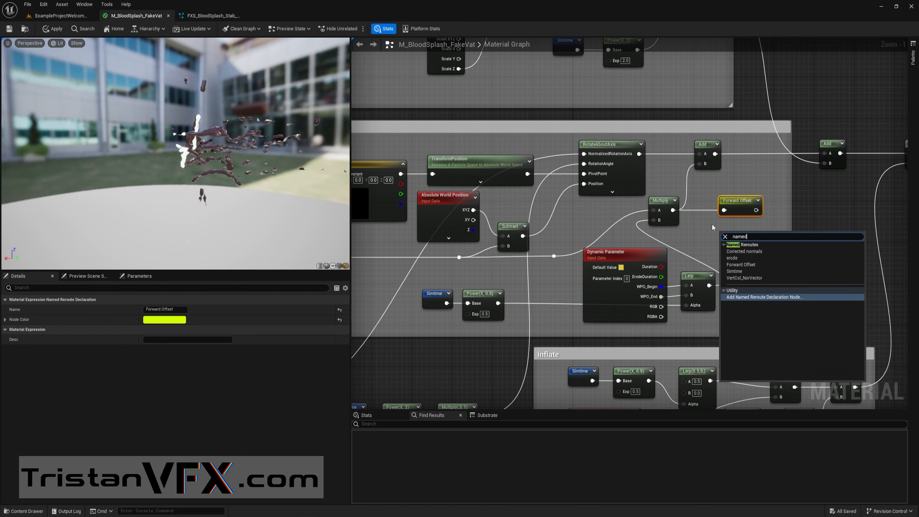
{"action": "left_click", "coordinate": [684, 229]}
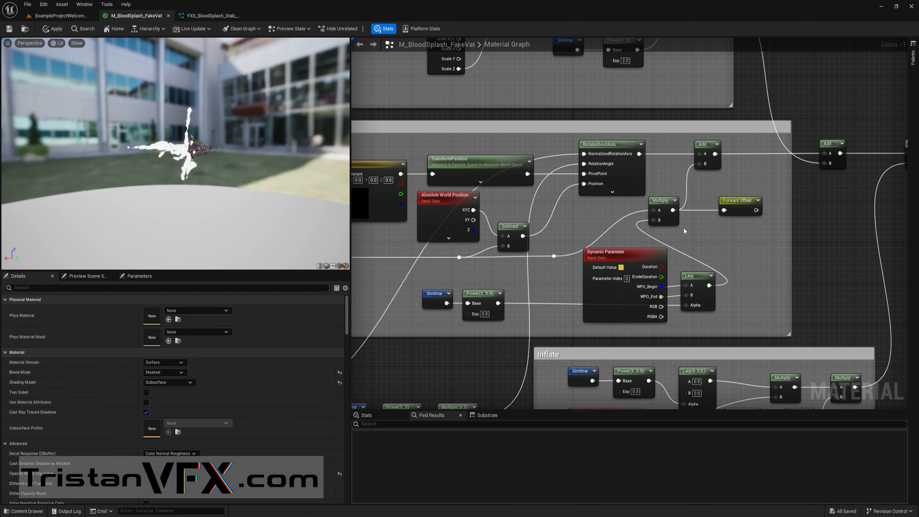
{"action": "left_click", "coordinate": [739, 202]}
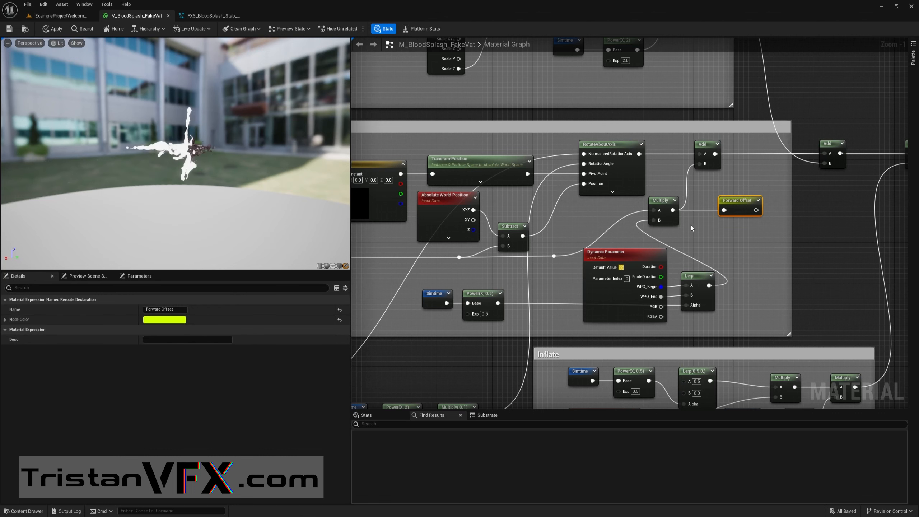
Examine how Forward Offset feeds the Subtract and Dot nodes in the mask group for vertices that have not crossed the center.
{"action": "scroll", "coordinate": [703, 220], "scroll_direction": "down", "scroll_amount": 2}
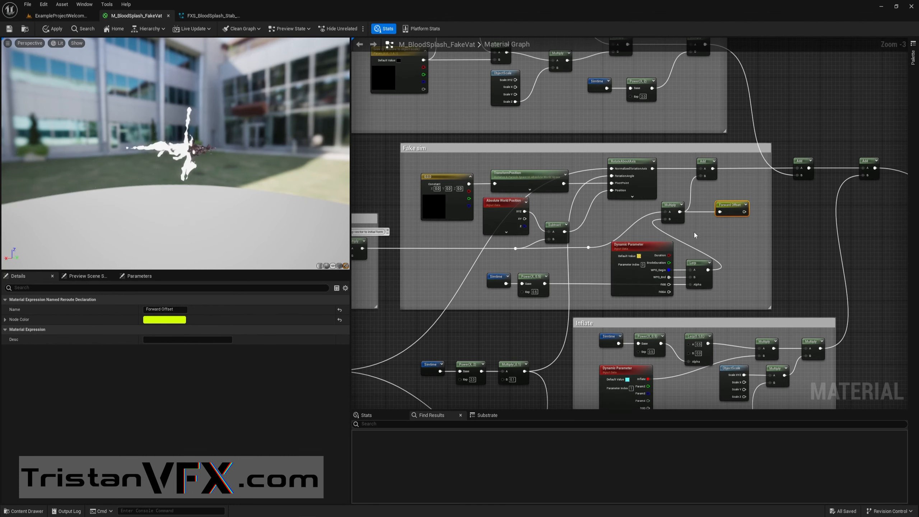
{"action": "mouse_move", "coordinate": [613, 313]}
{"action": "right_mouse_down"}
{"action": "mouse_move", "coordinate": [611, 181]}
{"action": "mouse_move", "coordinate": [626, 201]}
{"action": "right_mouse_up"}
{"action": "right_click_drag", "start_coordinate": [574, 318], "coordinate": [542, 131]}
{"action": "right_click_drag", "start_coordinate": [448, 267], "coordinate": [486, 199]}
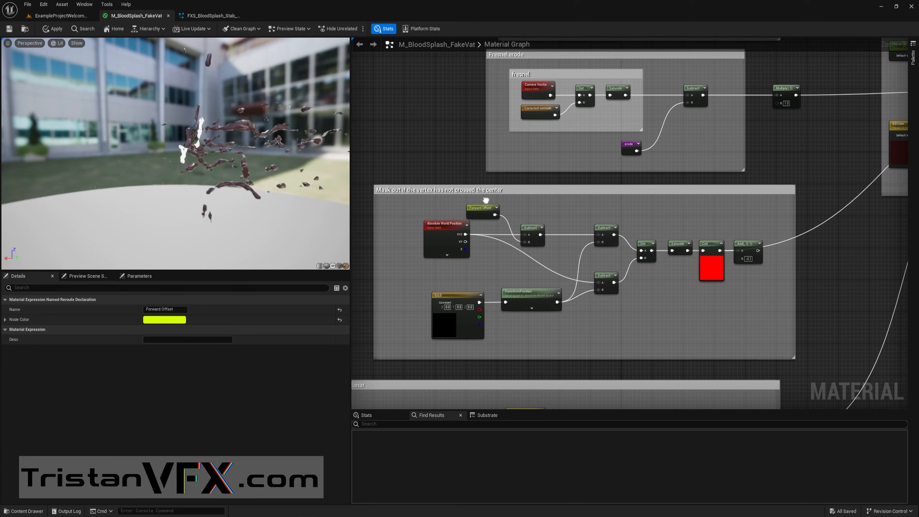
{"action": "scroll", "coordinate": [503, 233], "scroll_direction": "up", "scroll_amount": 3}
{"action": "left_click", "coordinate": [710, 267]}
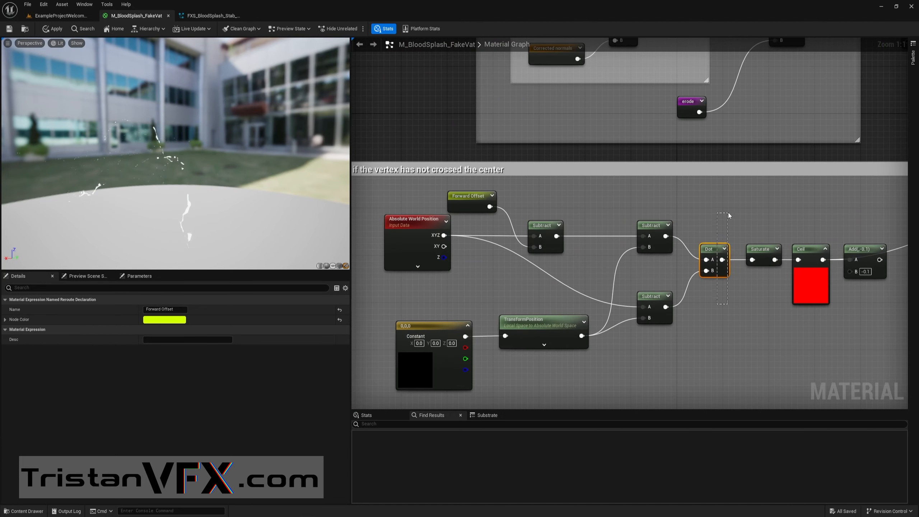
{"action": "right_click_drag", "start_coordinate": [651, 243], "coordinate": [526, 266]}
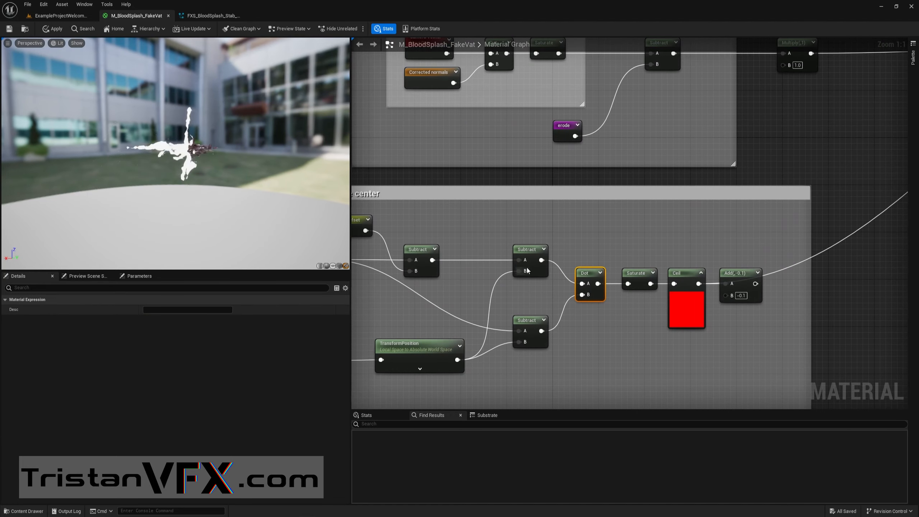
{"action": "scroll", "coordinate": [550, 184], "scroll_direction": "down", "scroll_amount": 2}
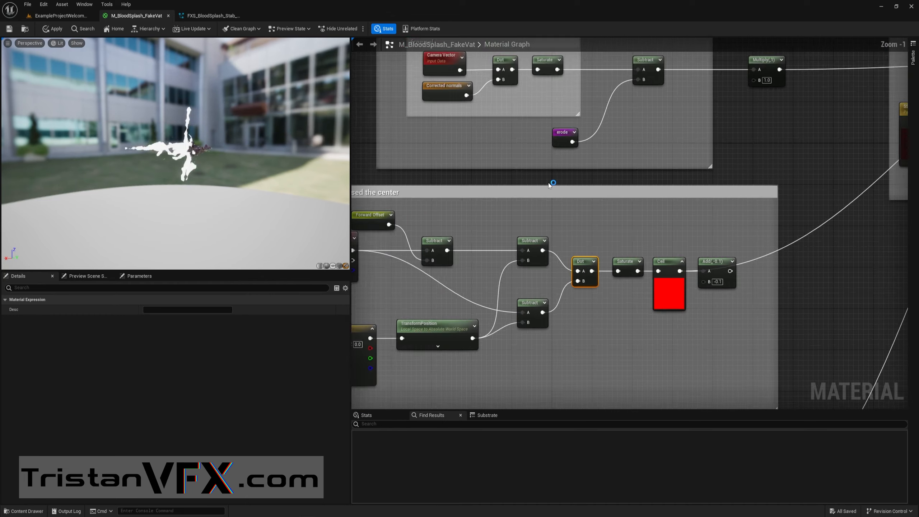
Review the material's node groups from Fake sim down to the mask and triplanar groups, and reframe the splash in the preview.
{"action": "right_click_drag", "start_coordinate": [504, 95], "coordinate": [567, 283]}
{"action": "scroll", "coordinate": [522, 241], "scroll_direction": "down", "scroll_amount": 3}
{"action": "right_click_drag", "start_coordinate": [487, 208], "coordinate": [467, 388]}
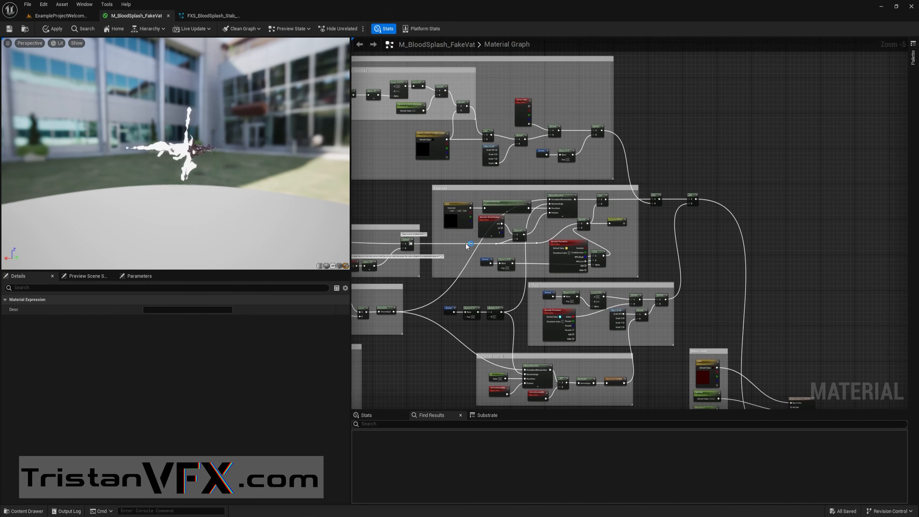
{"action": "right_click_drag", "start_coordinate": [465, 244], "coordinate": [481, 348]}
{"action": "left_click_drag", "start_coordinate": [233, 192], "coordinate": [232, 172]}
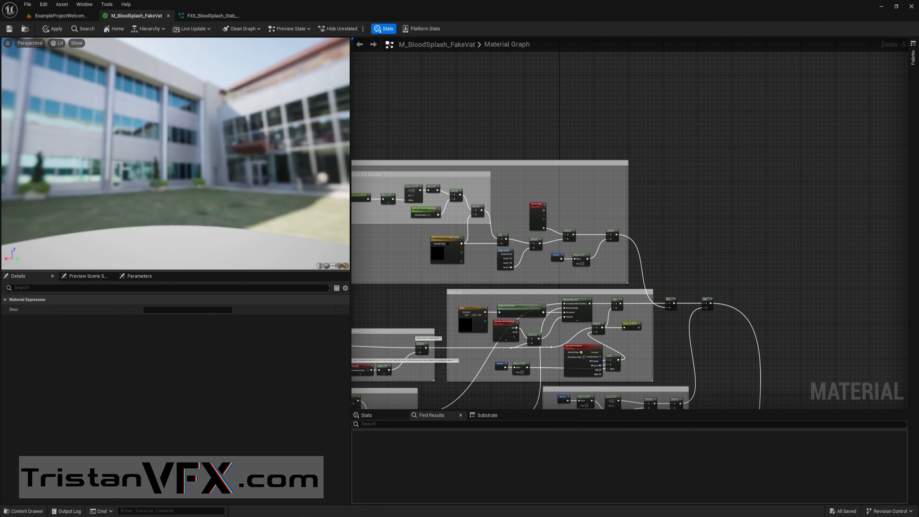
{"action": "left_click_drag", "start_coordinate": [187, 260], "coordinate": [190, 114]}
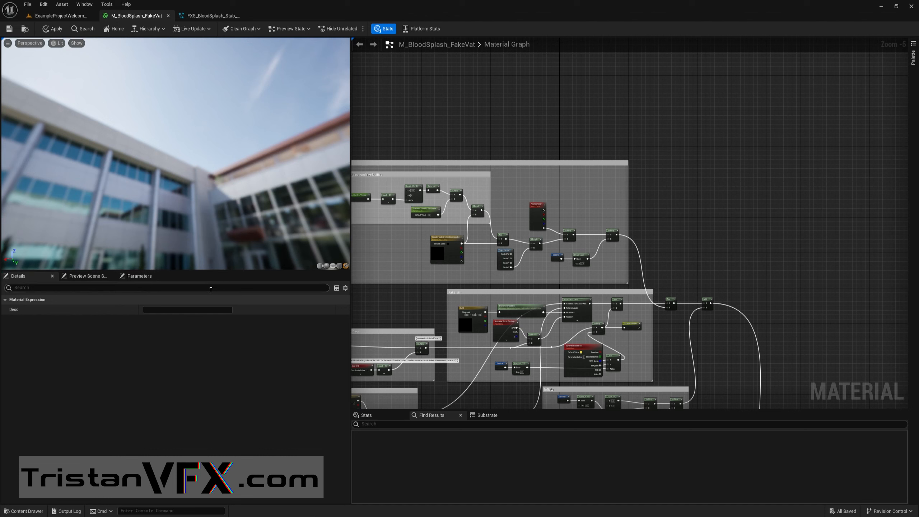
{"action": "right_click_drag", "start_coordinate": [471, 403], "coordinate": [473, 221]}
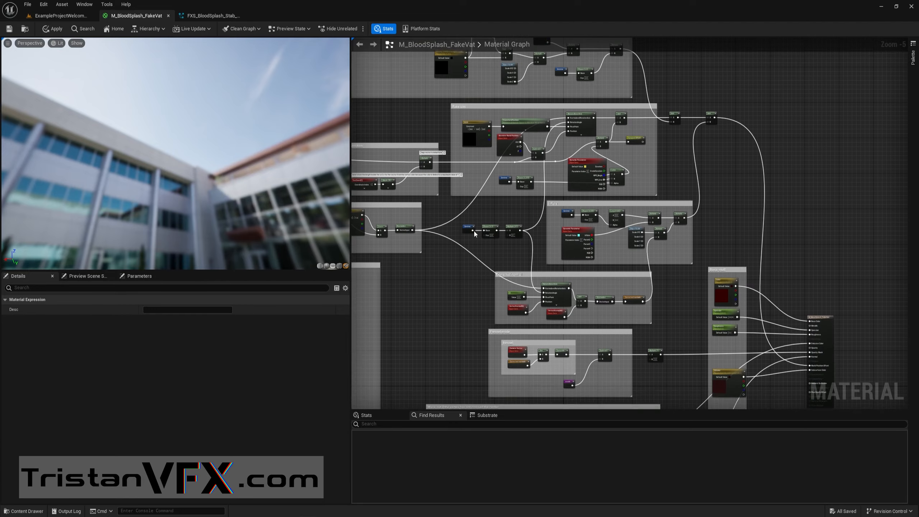
{"action": "right_click_drag", "start_coordinate": [518, 340], "coordinate": [491, 190]}
{"action": "right_click_drag", "start_coordinate": [536, 266], "coordinate": [550, 172]}
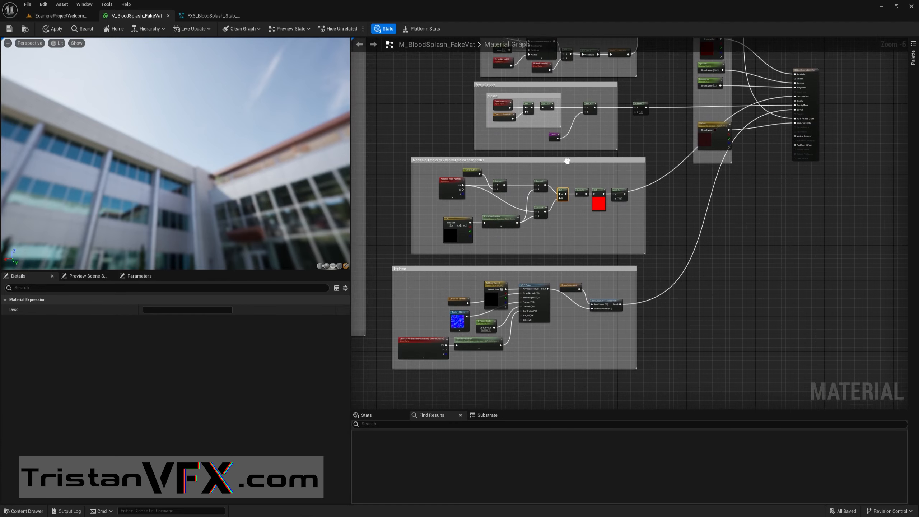
{"action": "scroll", "coordinate": [506, 188], "scroll_direction": "up", "scroll_amount": 4}
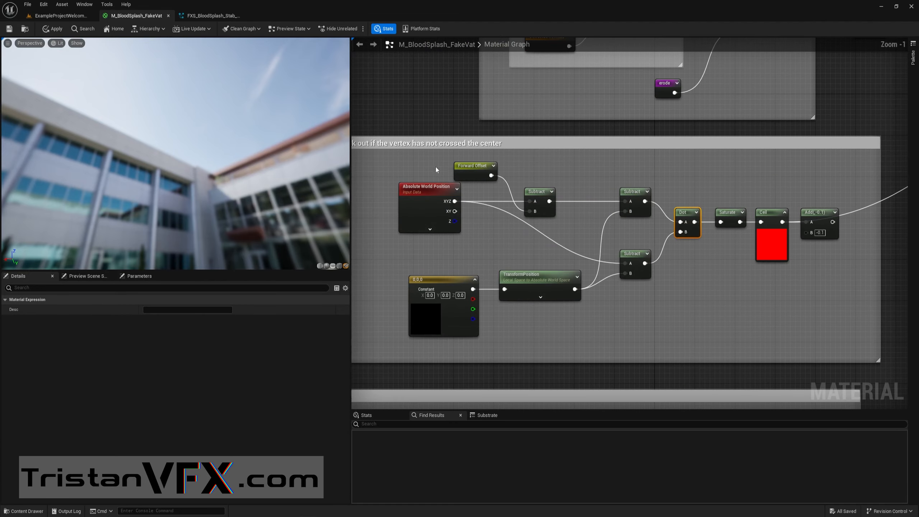
{"action": "scroll", "coordinate": [523, 158], "scroll_direction": "down", "scroll_amount": 3}
{"action": "right_click_drag", "start_coordinate": [528, 230], "coordinate": [516, 275]}
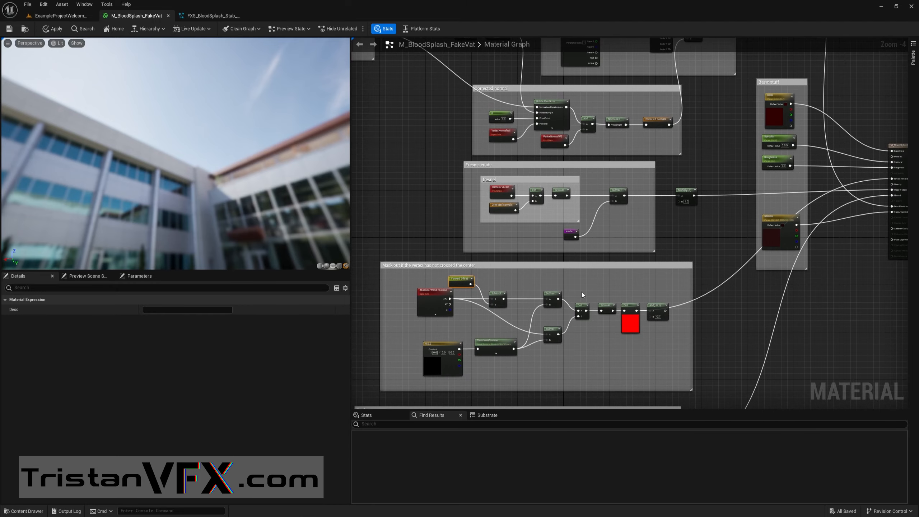
{"action": "right_click_drag", "start_coordinate": [582, 292], "coordinate": [560, 282]}
{"action": "left_click_drag", "start_coordinate": [246, 166], "coordinate": [250, 190]}
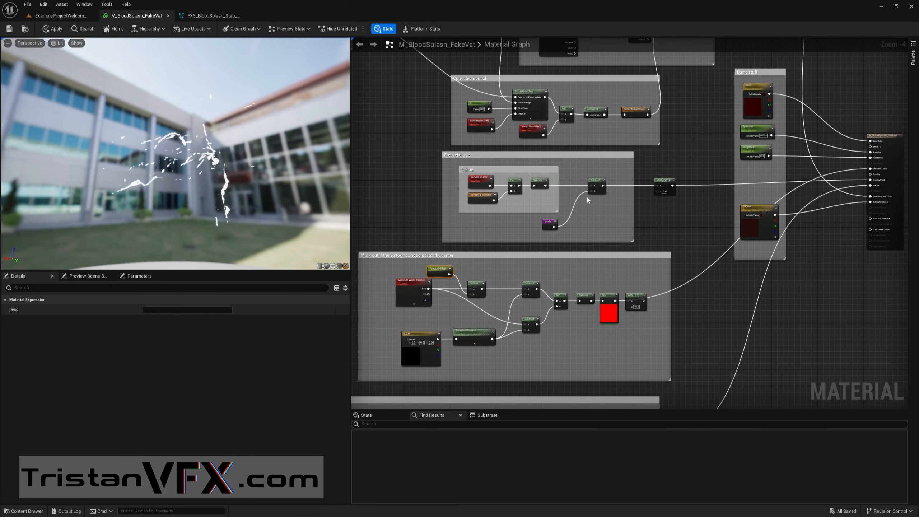
Preview the fresnel group's Dot node, which combines Camera Vector and Corrected normals, on the splash mesh.
{"action": "scroll", "coordinate": [453, 175], "scroll_direction": "up", "scroll_amount": 2}
{"action": "right_click_drag", "start_coordinate": [453, 175], "coordinate": [421, 185]}
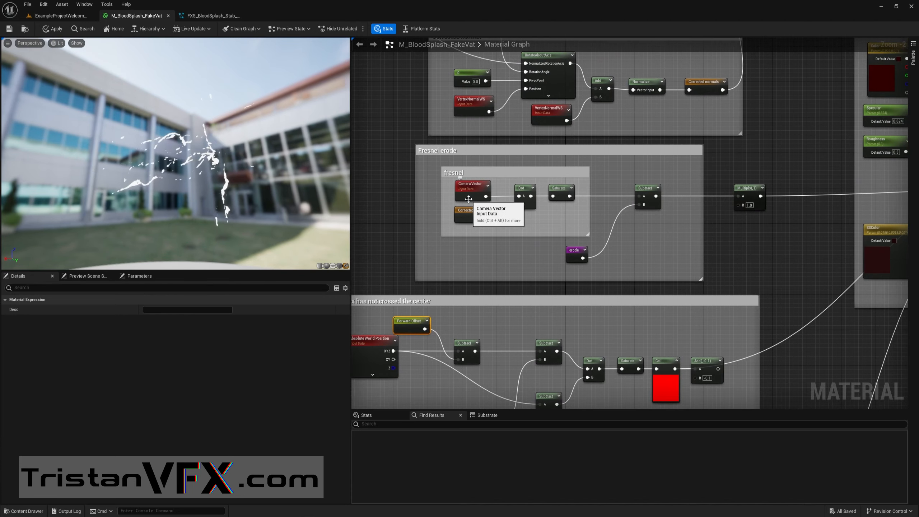
{"action": "scroll", "coordinate": [469, 199], "scroll_direction": "up", "scroll_amount": 2}
{"action": "left_click", "coordinate": [444, 218]}
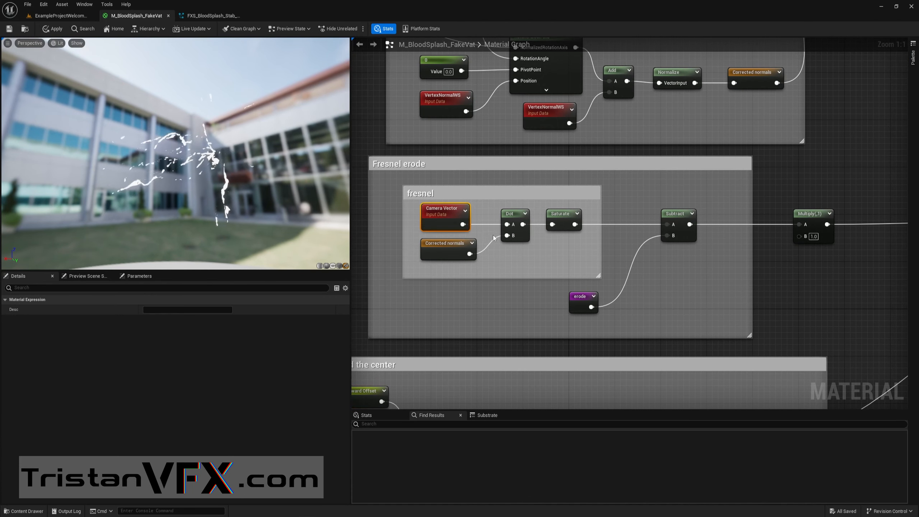
{"action": "right_click", "coordinate": [529, 223]}
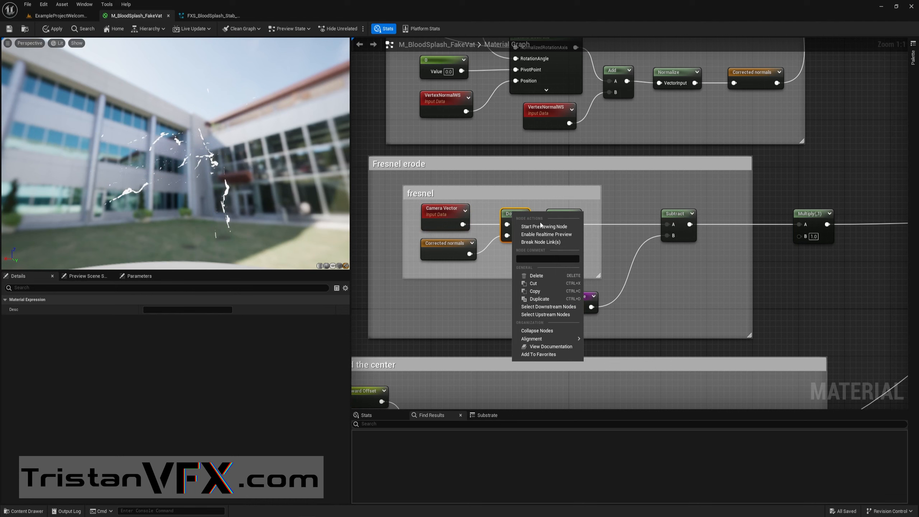
{"action": "left_click", "coordinate": [542, 226]}
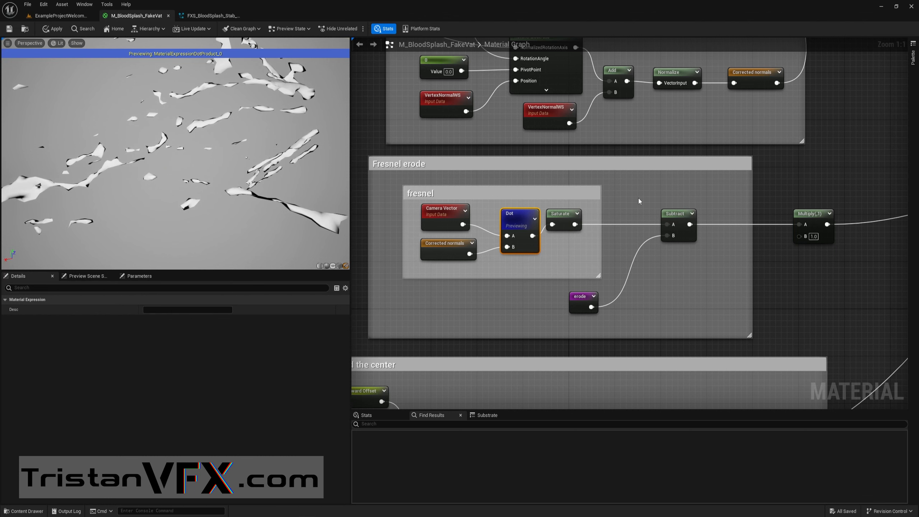
Preview the Fresnel erode group's Subtract node, which subtracts erode from the saturated fresnel, on the splash mesh.
{"action": "right_click_drag", "start_coordinate": [638, 199], "coordinate": [563, 204]}
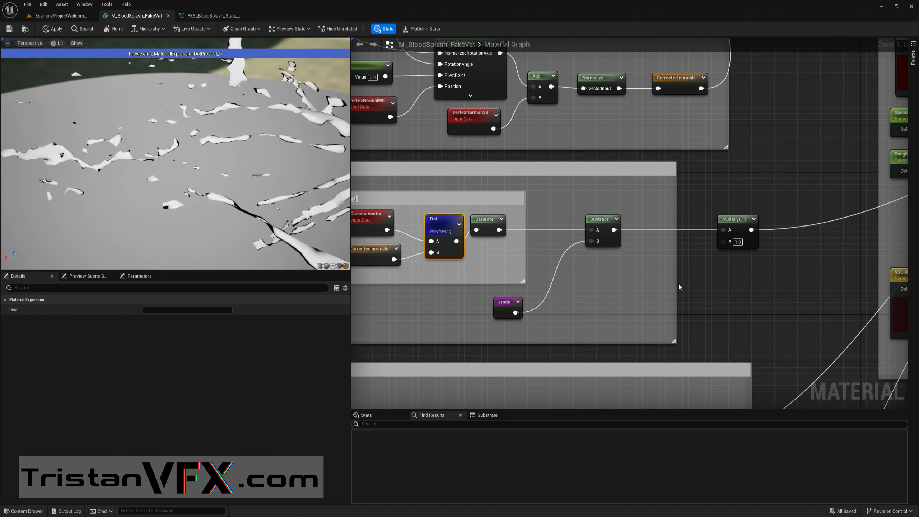
{"action": "left_click", "coordinate": [603, 235]}
{"action": "right_click", "coordinate": [602, 236]}
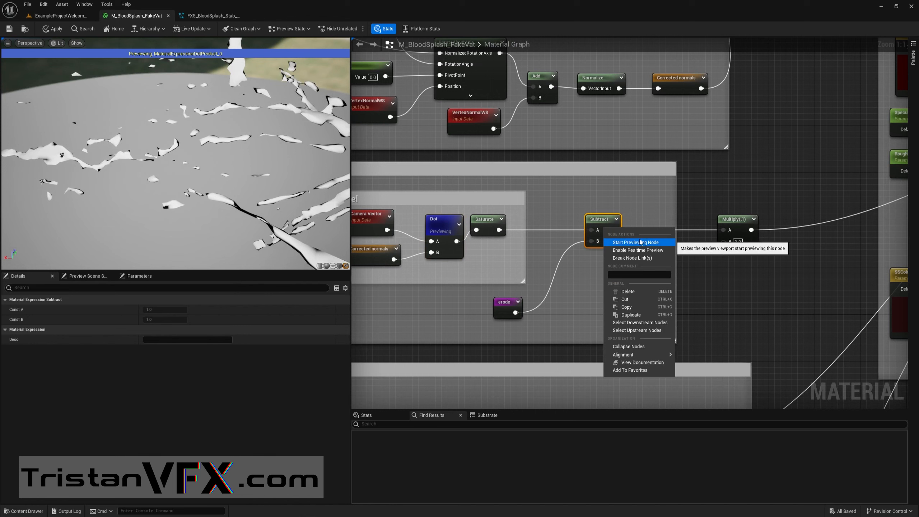
{"action": "left_click", "coordinate": [632, 243]}
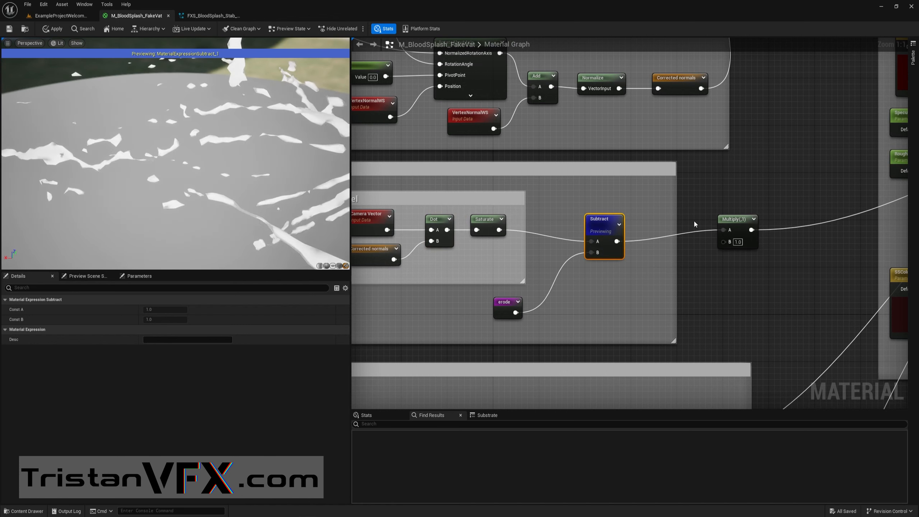
Connect the center mask group's Add(-0.1) output to the B input of the Multiply node that follows Fresnel erode.
{"action": "scroll", "coordinate": [695, 223], "scroll_direction": "down", "scroll_amount": 1}
{"action": "right_click_drag", "start_coordinate": [694, 224], "coordinate": [586, 210]}
{"action": "left_click", "coordinate": [624, 212]}
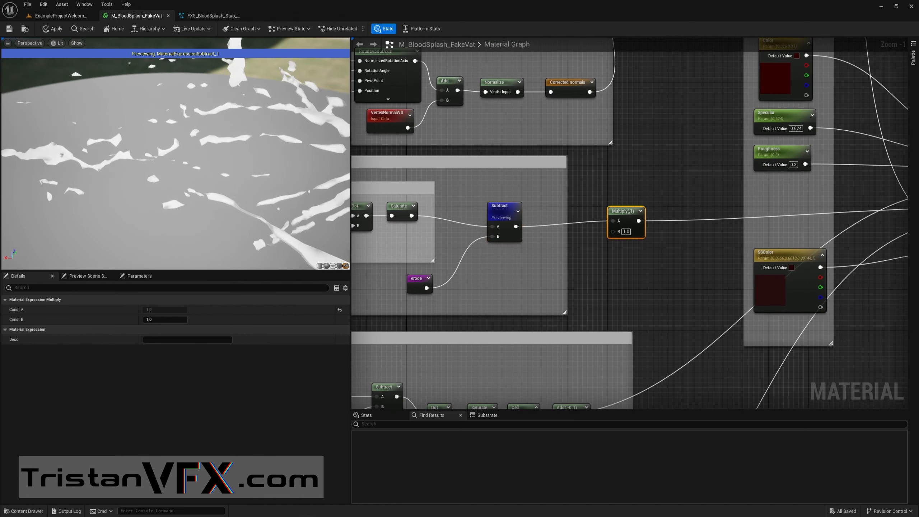
{"action": "scroll", "coordinate": [593, 218], "scroll_direction": "down", "scroll_amount": 1}
{"action": "right_click_drag", "start_coordinate": [566, 331], "coordinate": [562, 251]}
{"action": "left_click_drag", "start_coordinate": [578, 322], "coordinate": [605, 164]}
{"action": "scroll", "coordinate": [649, 197], "scroll_direction": "down", "scroll_amount": 1}
{"action": "right_click_drag", "start_coordinate": [649, 197], "coordinate": [507, 230]}
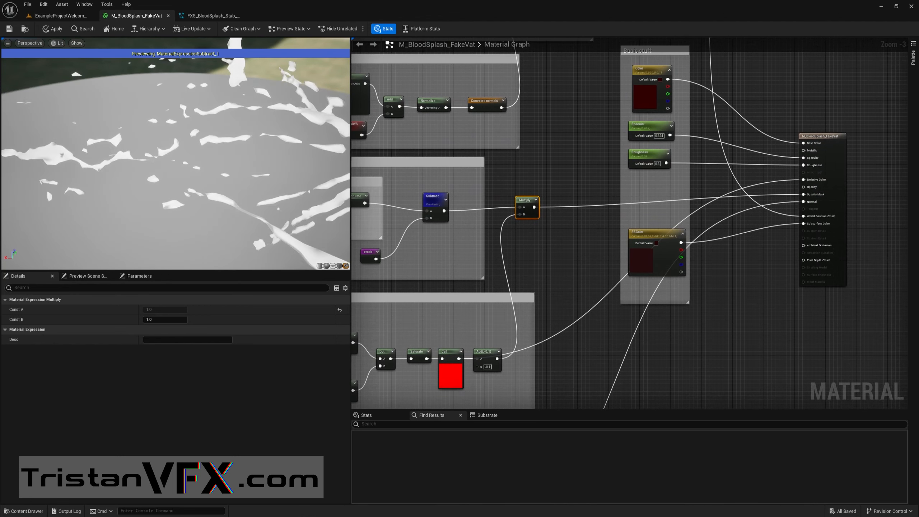
Reset the material's Opacity Mask Clip Value to its default and set it back to 0.
{"action": "left_click", "coordinate": [834, 254]}
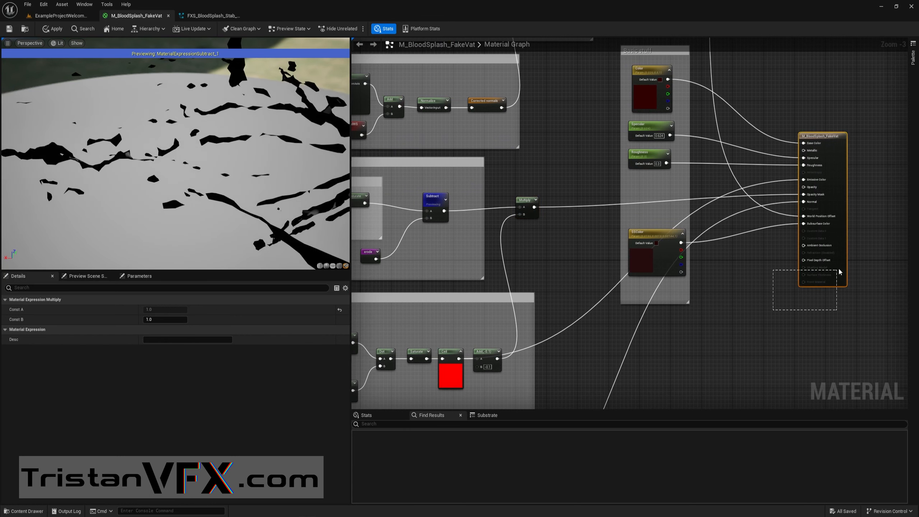
{"action": "scroll", "coordinate": [119, 376], "scroll_direction": "down", "scroll_amount": 2}
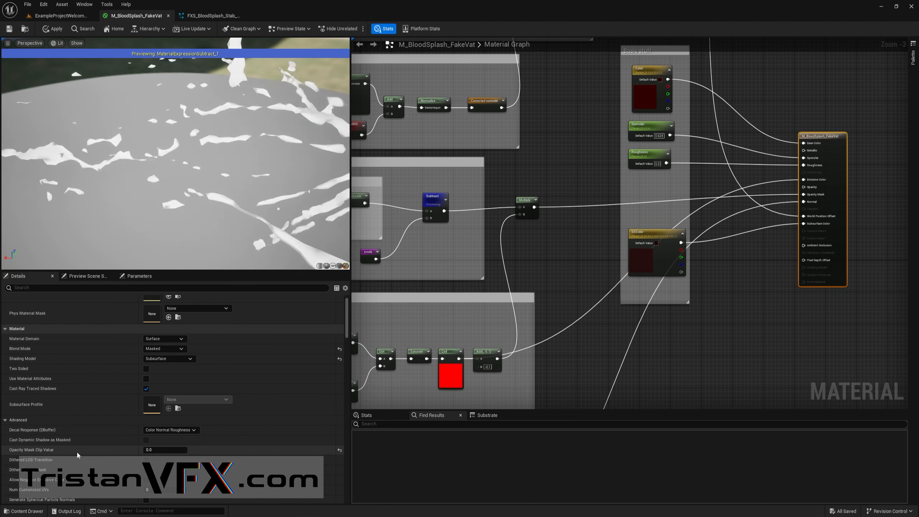
{"action": "left_click", "coordinate": [339, 450]}
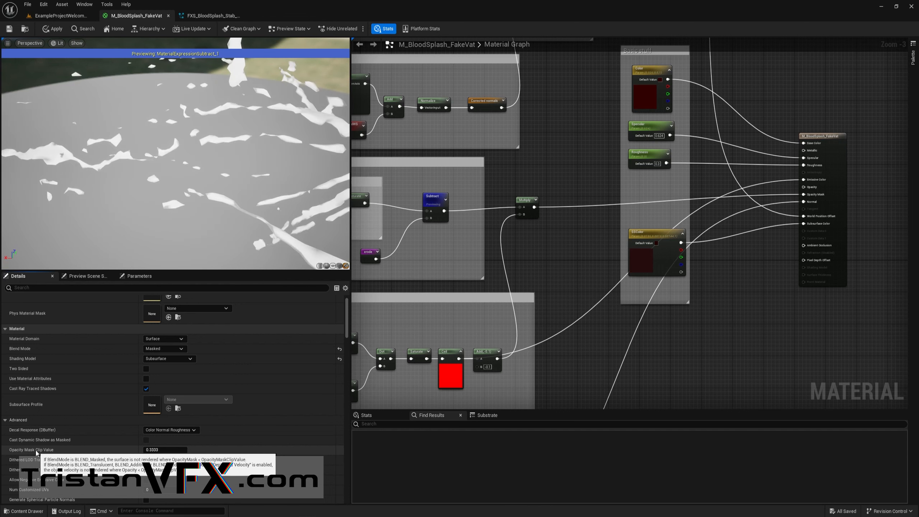
{"action": "left_click", "coordinate": [158, 450]}
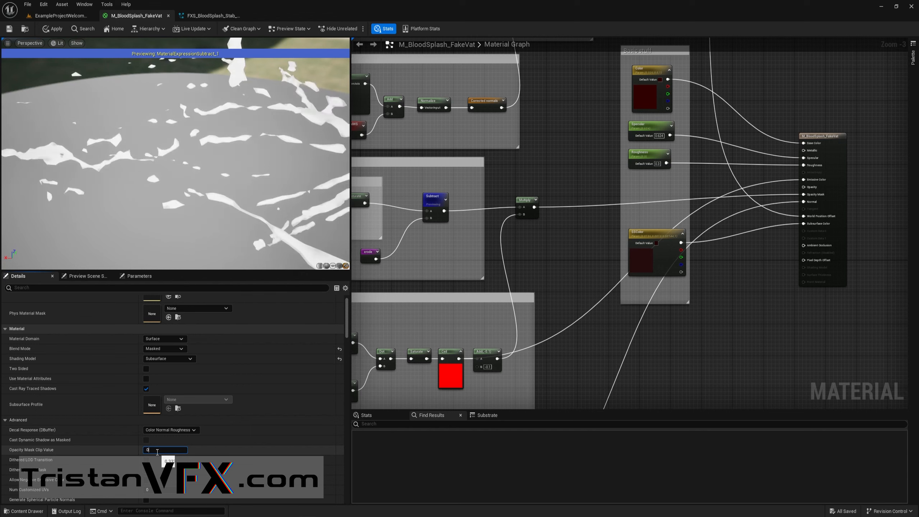
{"action": "type", "text": "0"}
{"action": "key", "text": "Return"}
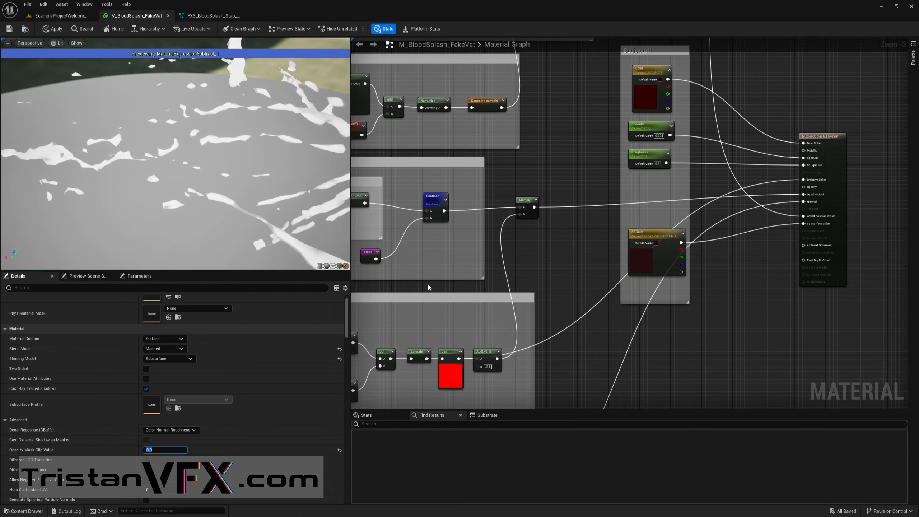
Stop previewing the Fresnel erode group's Subtract node and reframe the splash in the preview.
{"action": "scroll", "coordinate": [509, 257], "scroll_direction": "up", "scroll_amount": 1}
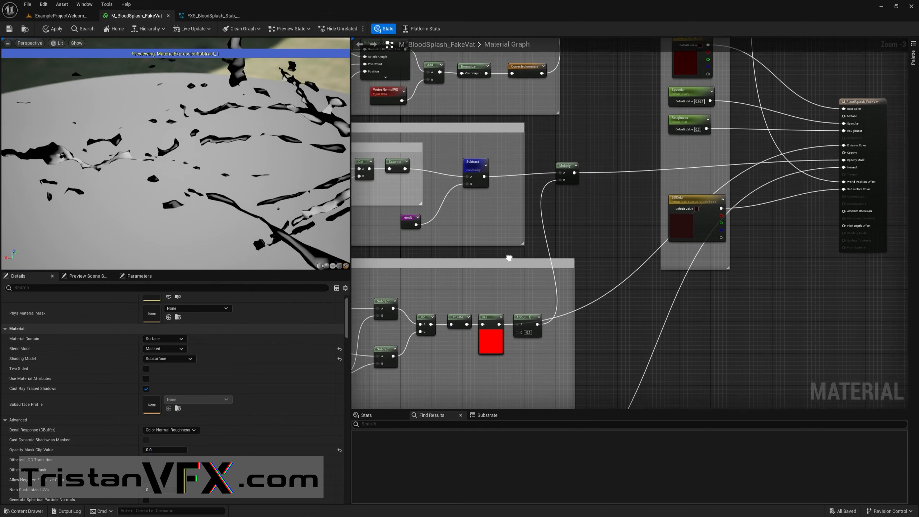
{"action": "scroll", "coordinate": [532, 322], "scroll_direction": "up", "scroll_amount": 1}
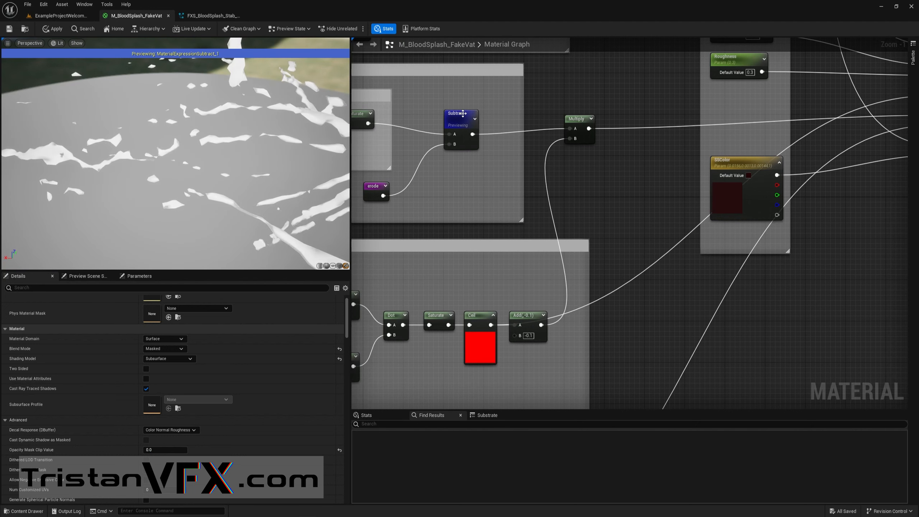
{"action": "right_click", "coordinate": [458, 119]}
{"action": "left_click", "coordinate": [489, 129]}
{"action": "left_click_drag", "start_coordinate": [226, 144], "coordinate": [206, 119]}
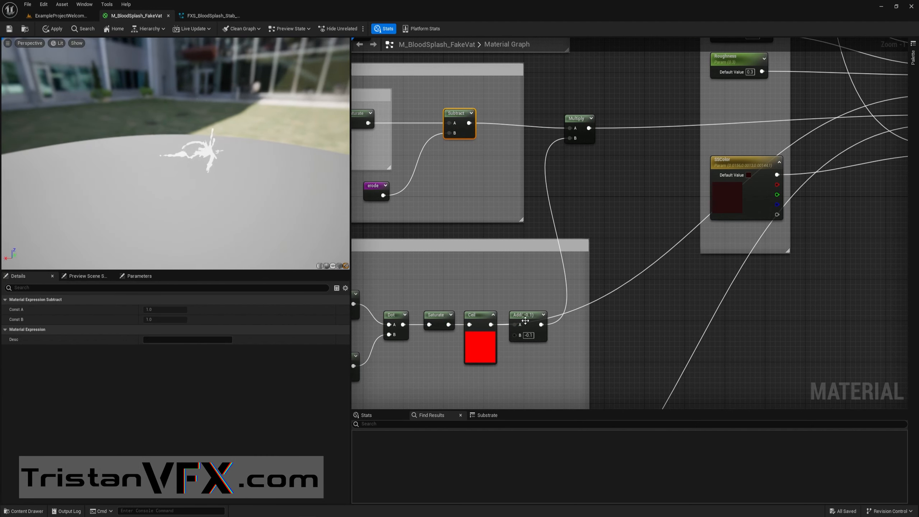
Try feeding Ceil directly into the Multiply node's B input, and restore the link through the Add(-0.1) node.
{"action": "left_click_drag", "start_coordinate": [525, 321], "coordinate": [550, 357]}
{"action": "left_click_drag", "start_coordinate": [492, 325], "coordinate": [570, 138]}
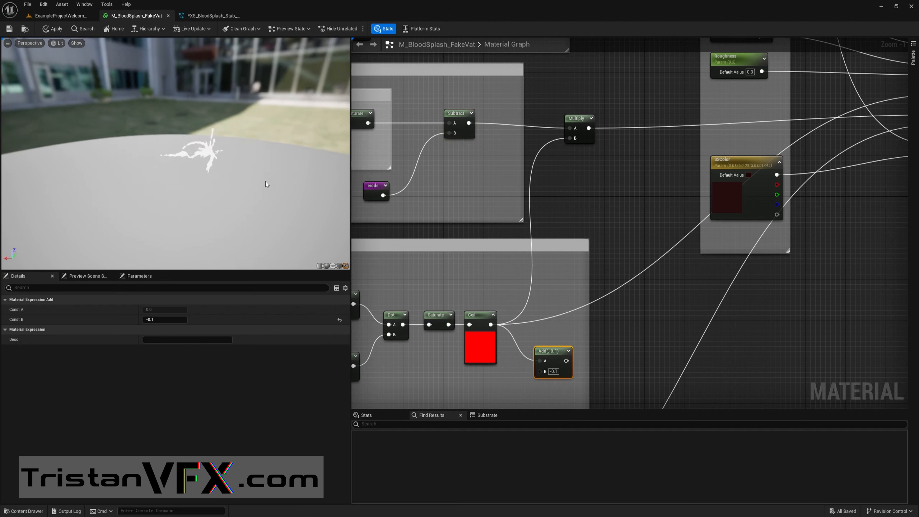
{"action": "left_click_drag", "start_coordinate": [266, 184], "coordinate": [227, 147]}
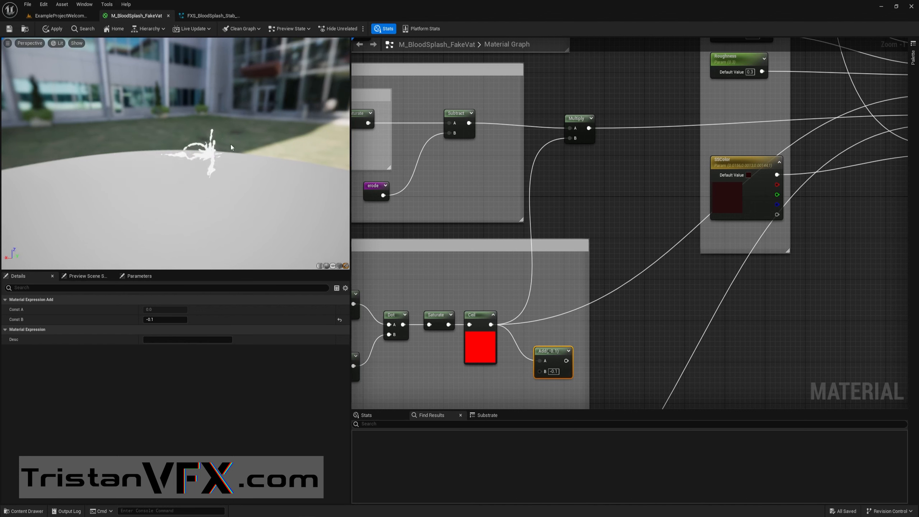
{"action": "scroll", "coordinate": [554, 354], "scroll_direction": "up", "scroll_amount": 1}
{"action": "left_click_drag", "start_coordinate": [559, 352], "coordinate": [573, 107]}
{"action": "left_click_drag", "start_coordinate": [289, 170], "coordinate": [235, 169]}
Review the overall layout of the material's node groups leading into the M_BloodSplash_FakeVat output.
{"action": "scroll", "coordinate": [551, 309], "scroll_direction": "down", "scroll_amount": 3}
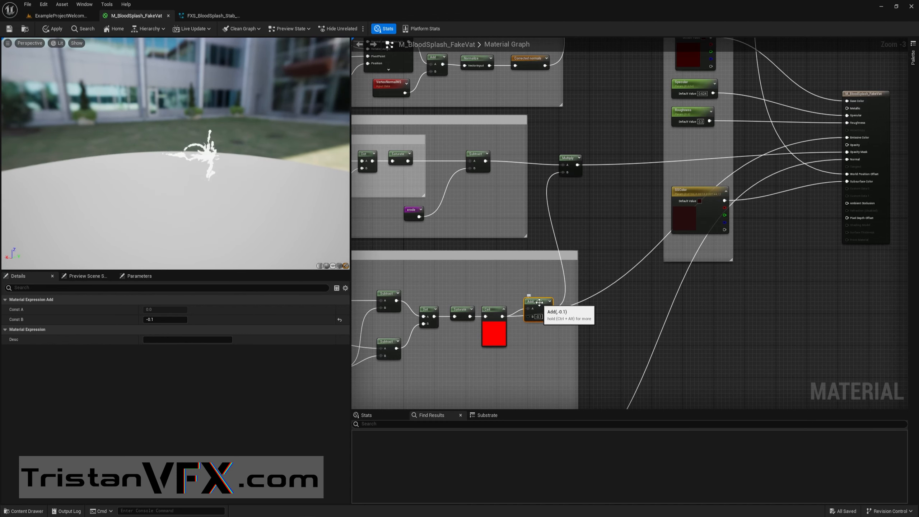
{"action": "scroll", "coordinate": [531, 288], "scroll_direction": "down", "scroll_amount": 1}
{"action": "scroll", "coordinate": [530, 284], "scroll_direction": "down", "scroll_amount": 2}
{"action": "right_click_drag", "start_coordinate": [519, 273], "coordinate": [646, 274]}
{"action": "scroll", "coordinate": [561, 253], "scroll_direction": "down", "scroll_amount": 1}
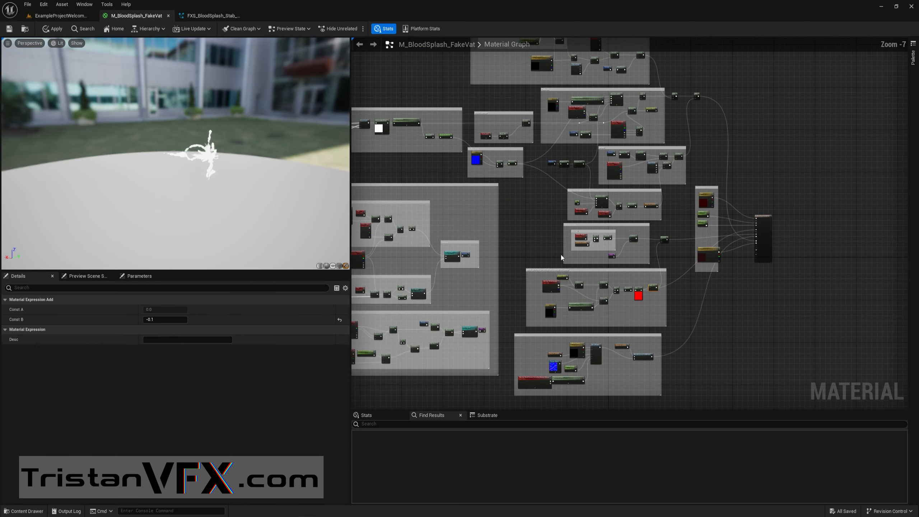
{"action": "right_click_drag", "start_coordinate": [560, 253], "coordinate": [651, 272]}
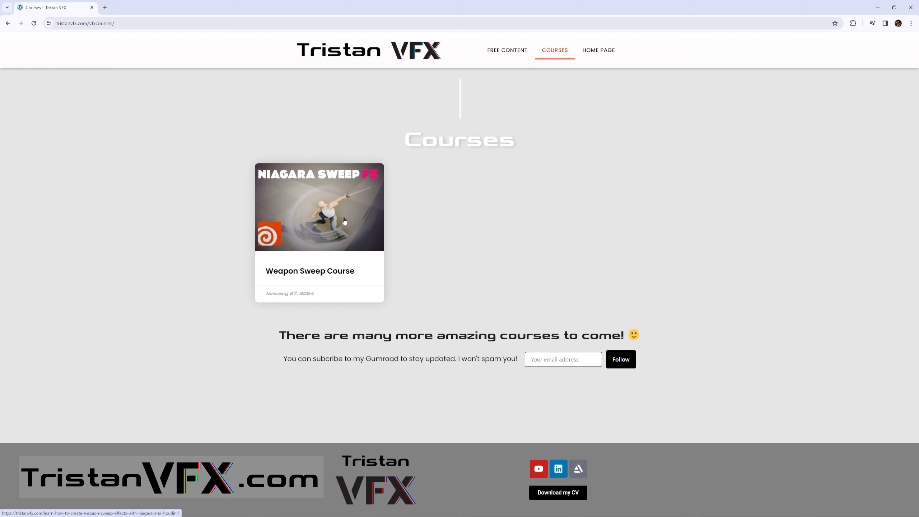
Open the Weapon Sweep Course page on the Tristan VFX website and look through its description.
{"action": "left_click", "coordinate": [345, 221]}
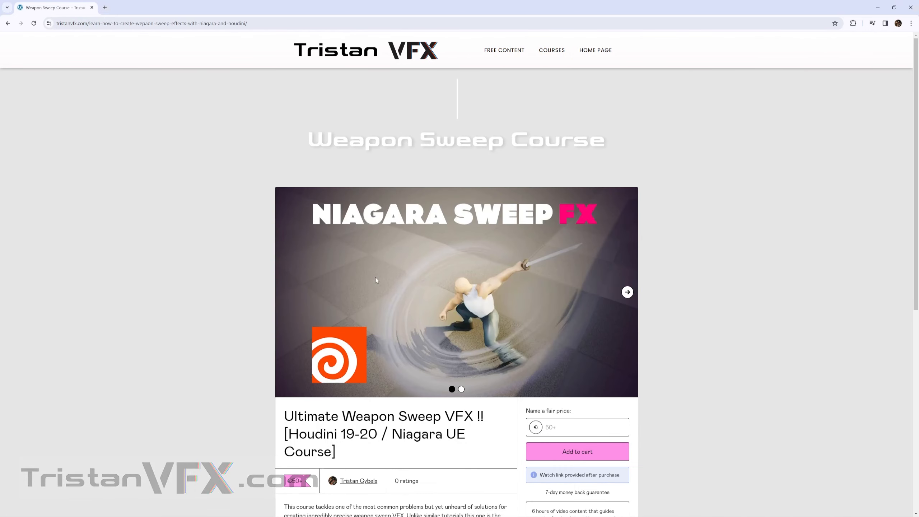
{"action": "scroll", "coordinate": [447, 377], "scroll_direction": "down", "scroll_amount": 5}
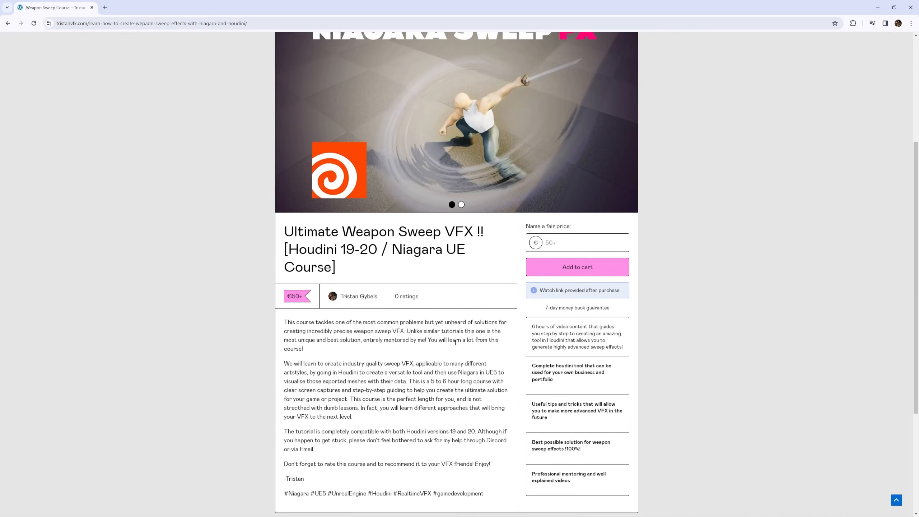
{"action": "scroll", "coordinate": [452, 349], "scroll_direction": "down", "scroll_amount": 1}
{"action": "scroll", "coordinate": [496, 306], "scroll_direction": "up", "scroll_amount": 3}
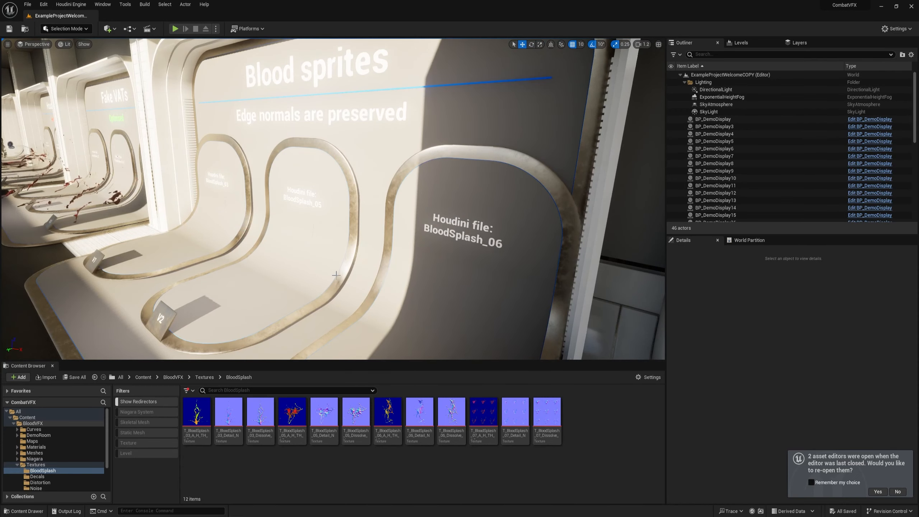
Examine the blood sprite displays for BloodSplash_03, BloodSplash_05 and BloodSplash_06 in the Unreal level.
{"action": "right_click_drag", "start_coordinate": [336, 275], "coordinate": [366, 295]}
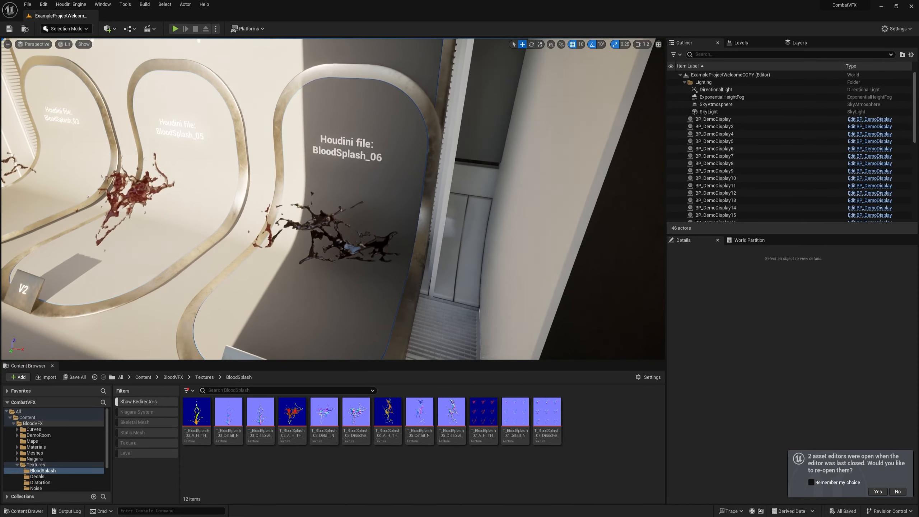
{"action": "right_click_drag", "start_coordinate": [317, 263], "coordinate": [309, 303]}
{"action": "scroll", "coordinate": [315, 266], "scroll_direction": "up", "scroll_amount": 5}
{"action": "right_click_drag", "start_coordinate": [294, 250], "coordinate": [204, 239]}
{"action": "scroll", "coordinate": [294, 249], "scroll_direction": "down", "scroll_amount": 4}
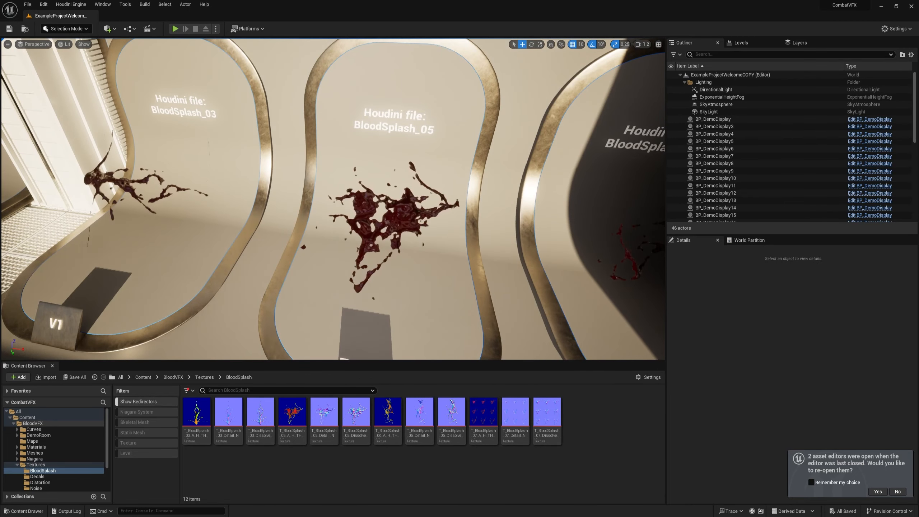
Bring the BloodSplash_05 img export folder into view and select T_BloodSplash_05_Detail_N.tif to inspect it.
{"action": "left_click_drag", "start_coordinate": [0, 181], "coordinate": [457, 206]}
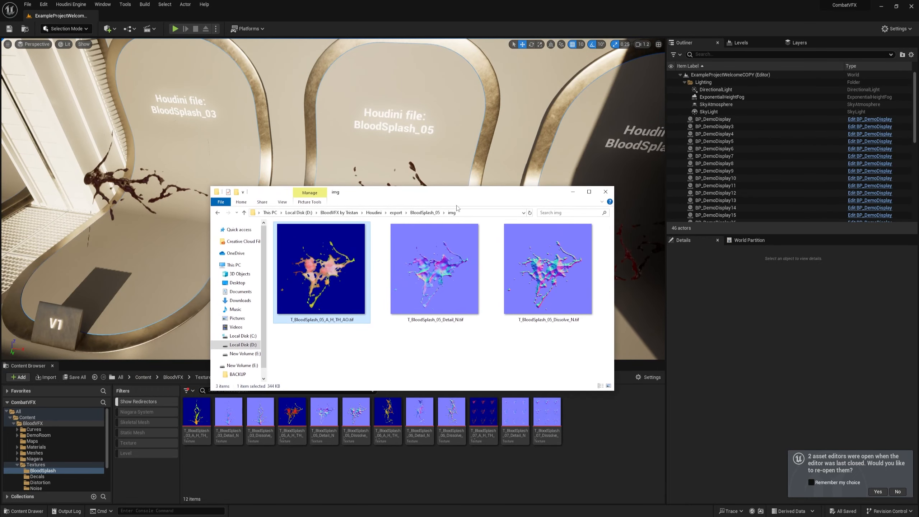
{"action": "left_click", "coordinate": [410, 275]}
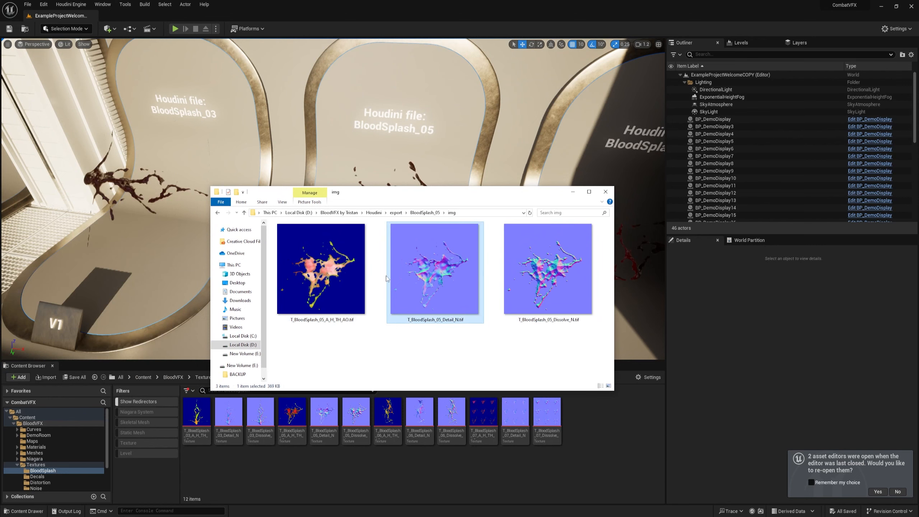